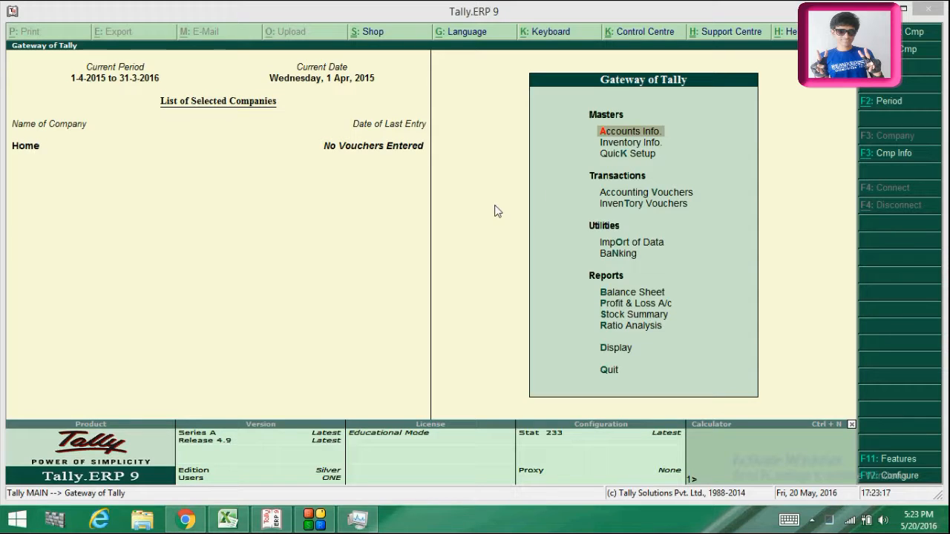
Review the journal entries in the Excel entry workbook and the accounts and groups table on the Tally Group Lists page in Chrome
click(237, 521)
click(229, 241)
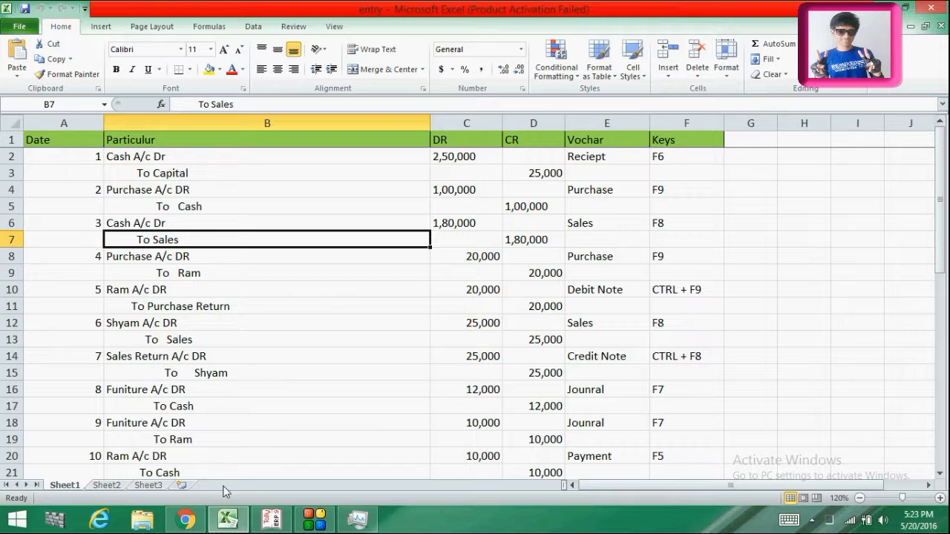
click(185, 520)
drag(947, 94, 944, 65)
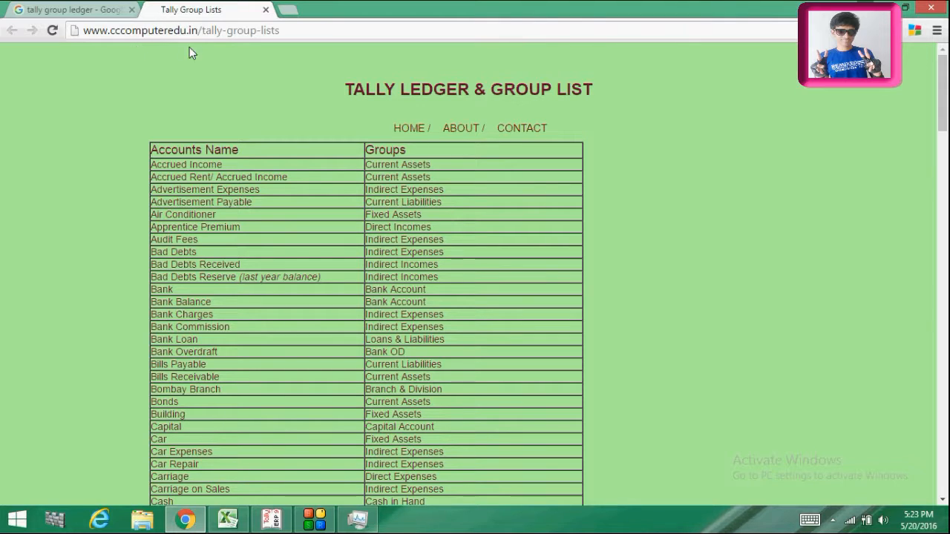
drag(213, 150, 438, 180)
drag(366, 240, 463, 216)
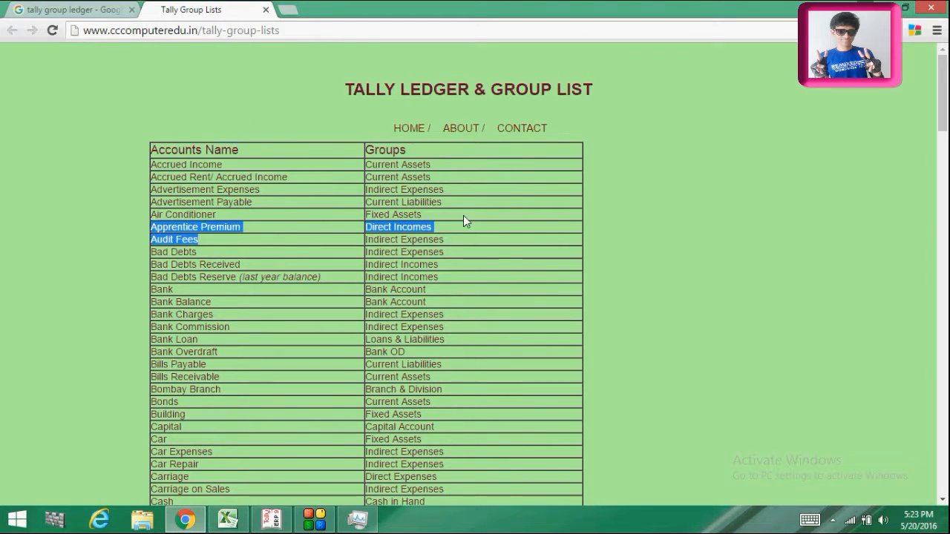
click(180, 214)
drag(163, 190, 202, 178)
click(193, 156)
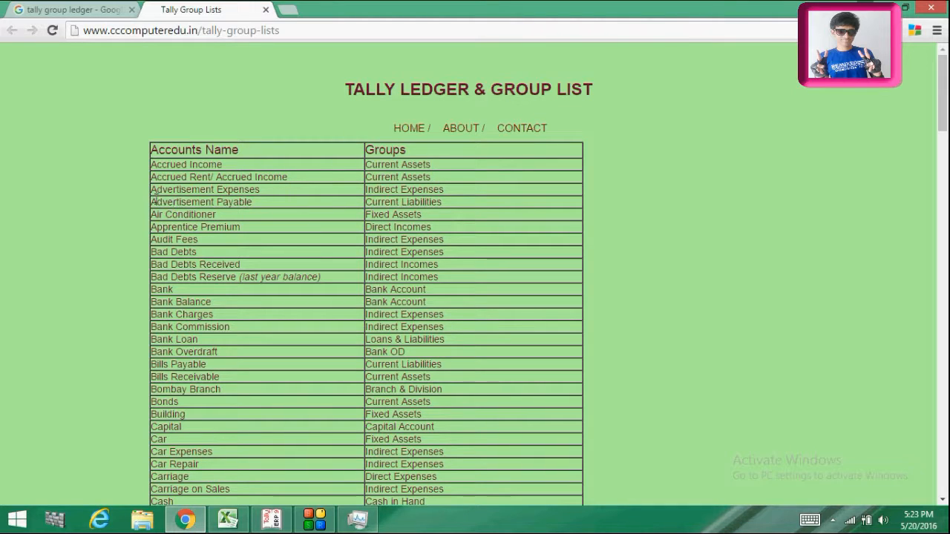
drag(152, 190, 193, 190)
drag(470, 192, 420, 201)
click(339, 240)
mouse_move(944, 89)
mouse_down()
mouse_move(944, 132)
mouse_move(943, 87)
mouse_up()
Switch to Tally.ERP 9 and open the ledger masters in the accounts information of the Home company
click(277, 522)
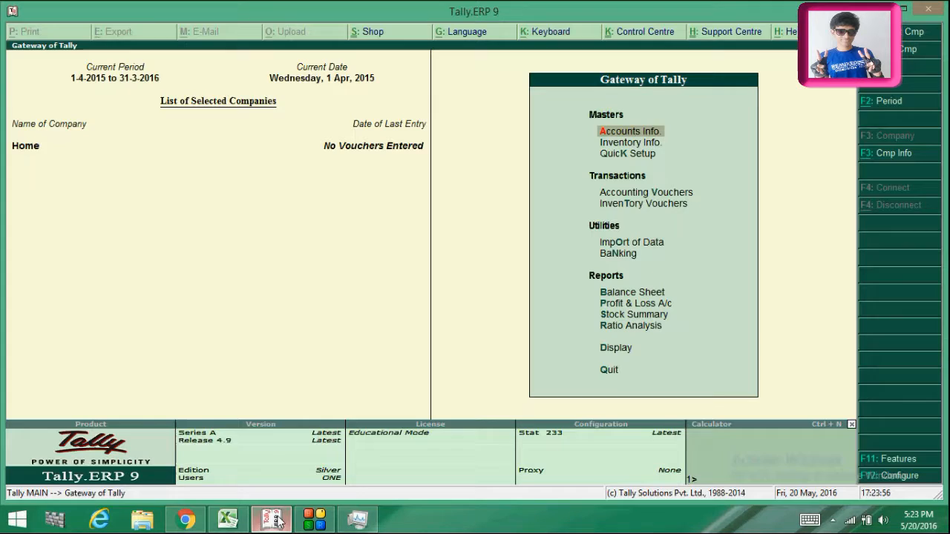
click(239, 523)
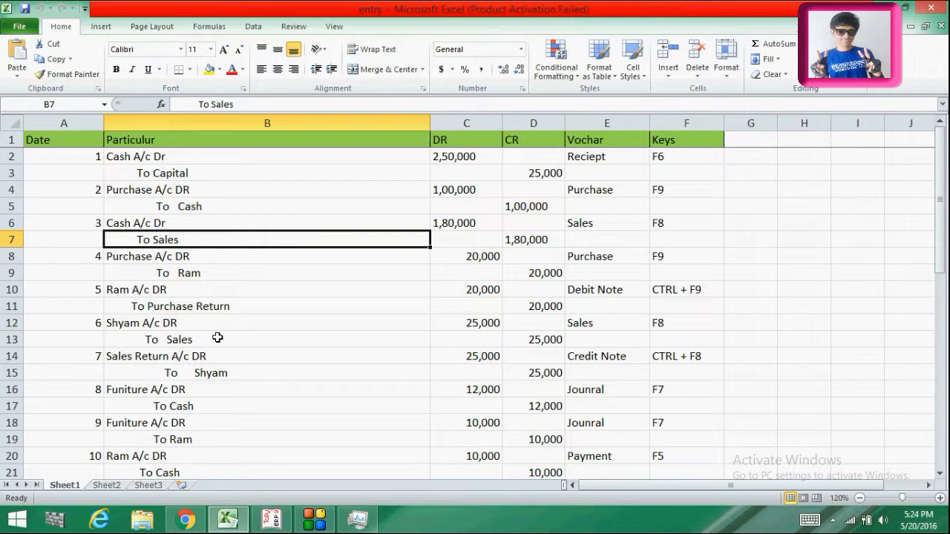
click(238, 520)
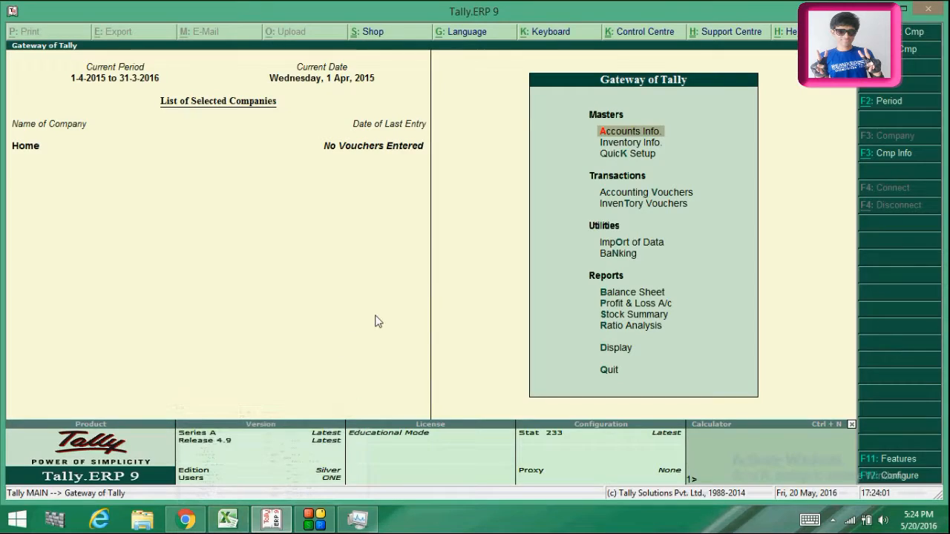
key(Return)
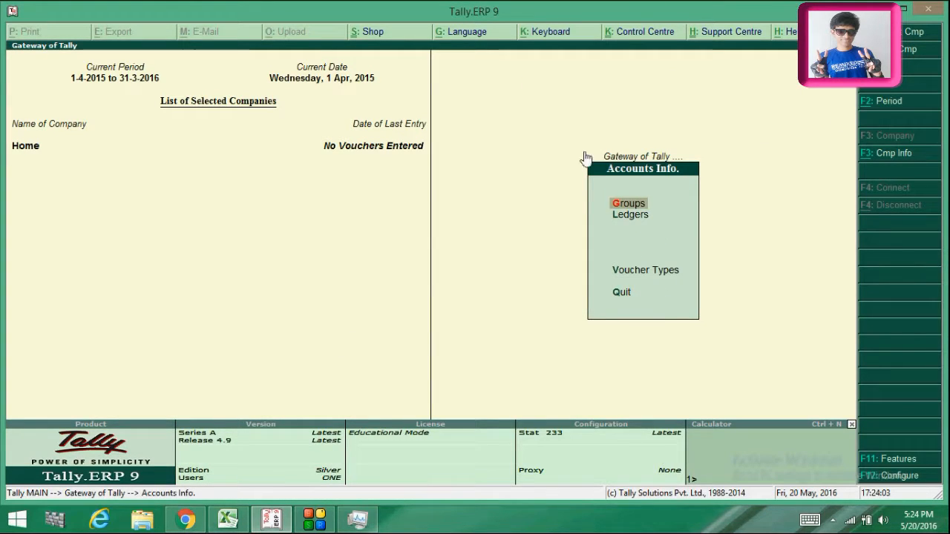
click(622, 215)
click(622, 215)
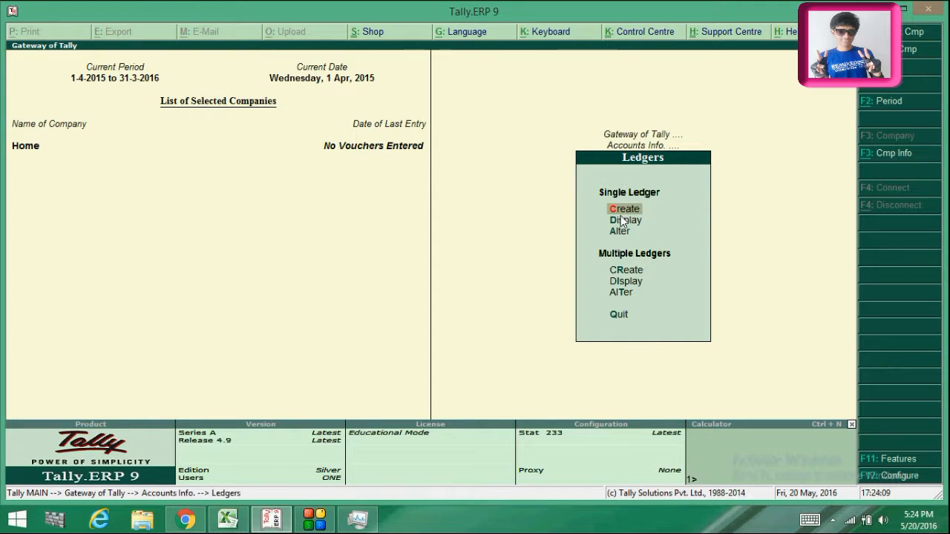
key(Down)
key(Down)
key(Down)
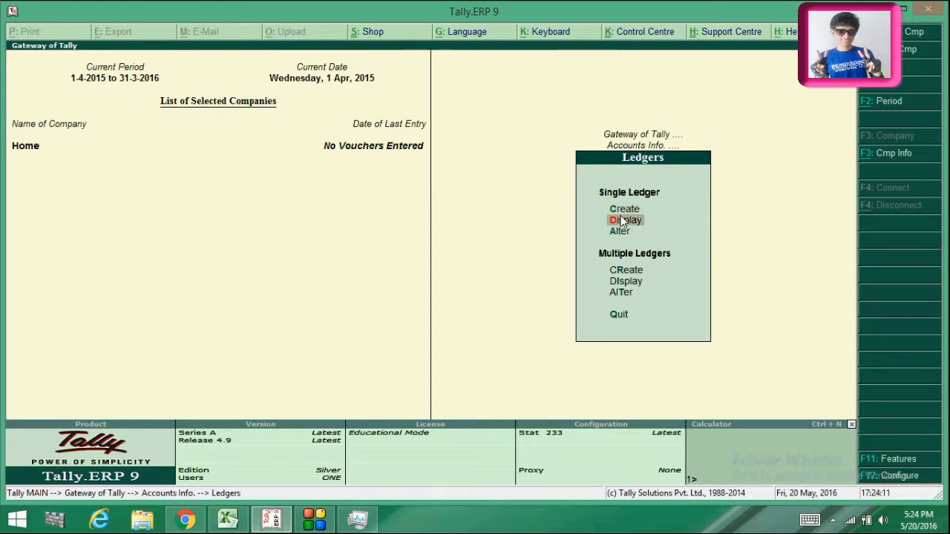
key(Return)
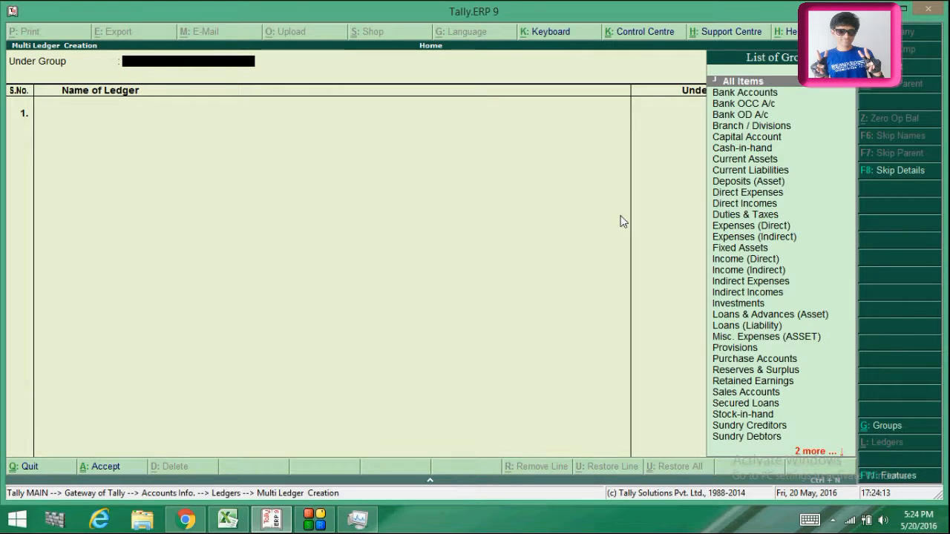
key(Down)
key(Down)
key(Down)
key(Down)
key(Down)
key(Down)
key(Down)
key(Down)
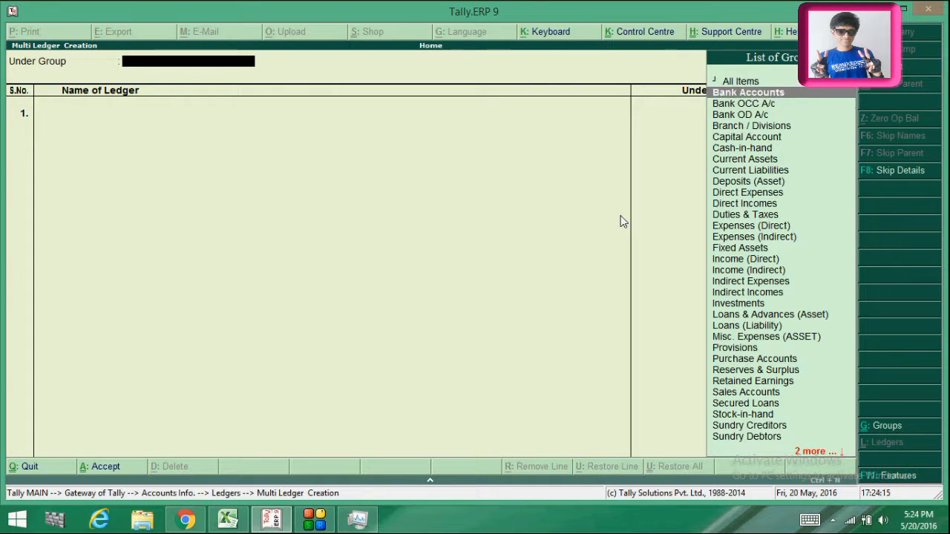
key(Down)
key(Down)
key(Down)
key(Down)
key(Down)
key(Down)
key(Down)
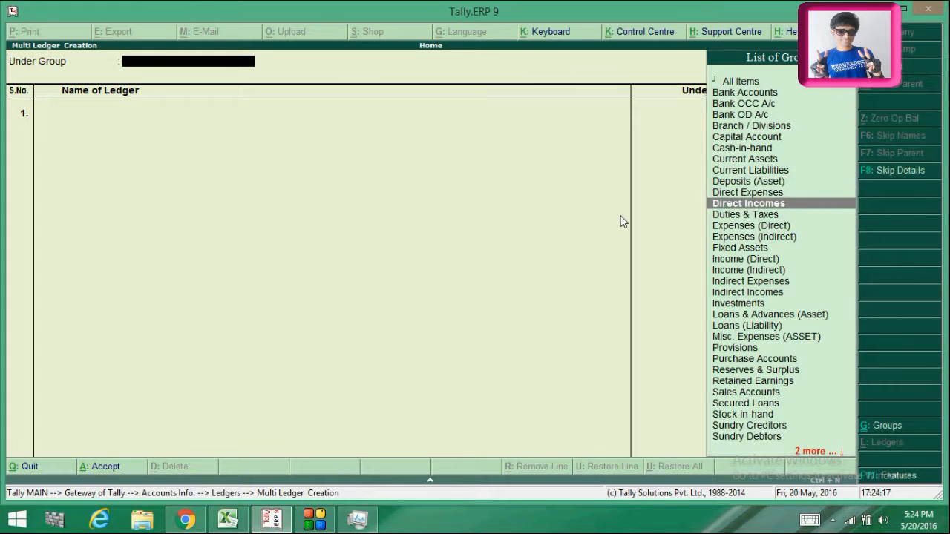
key(Return)
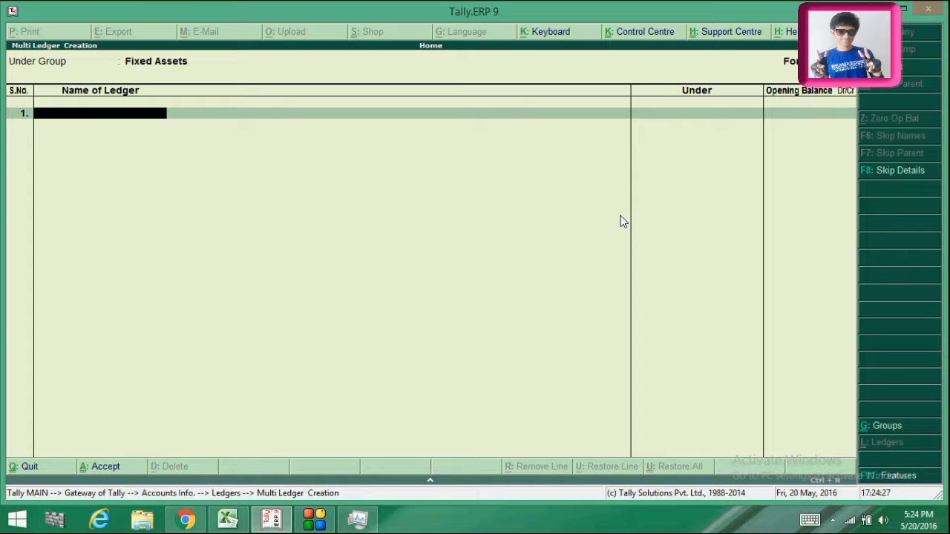
key(Escape)
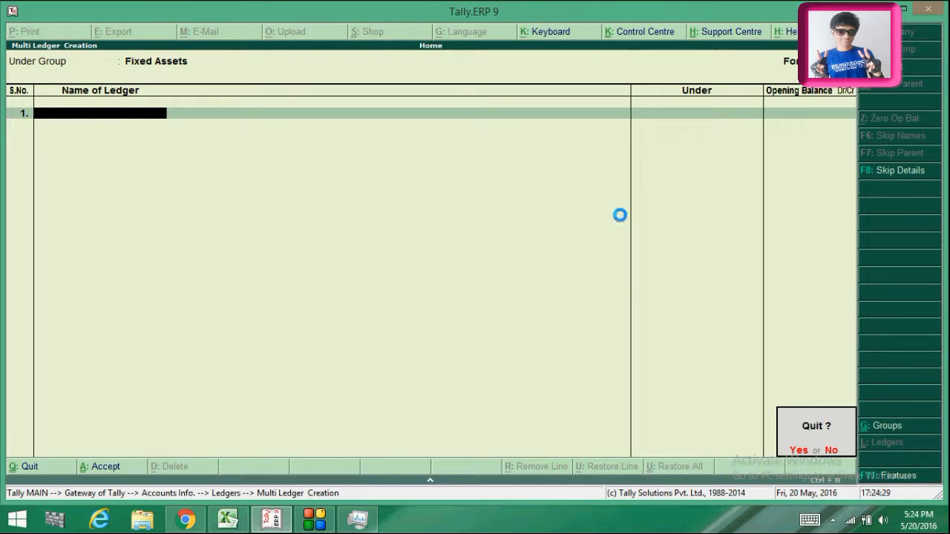
key(Return)
Open the single ledger creation form for the Home company
key(Up)
key(Up)
key(Up)
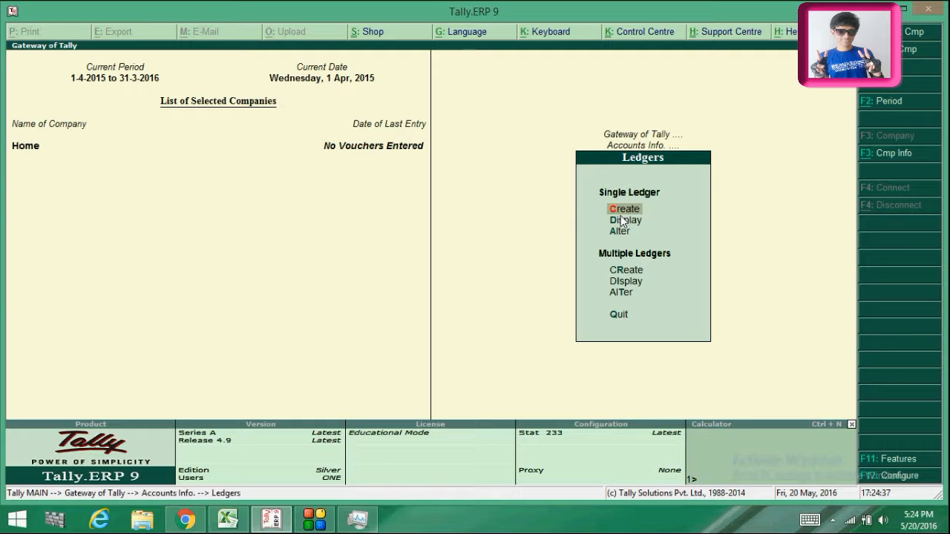
key(Return)
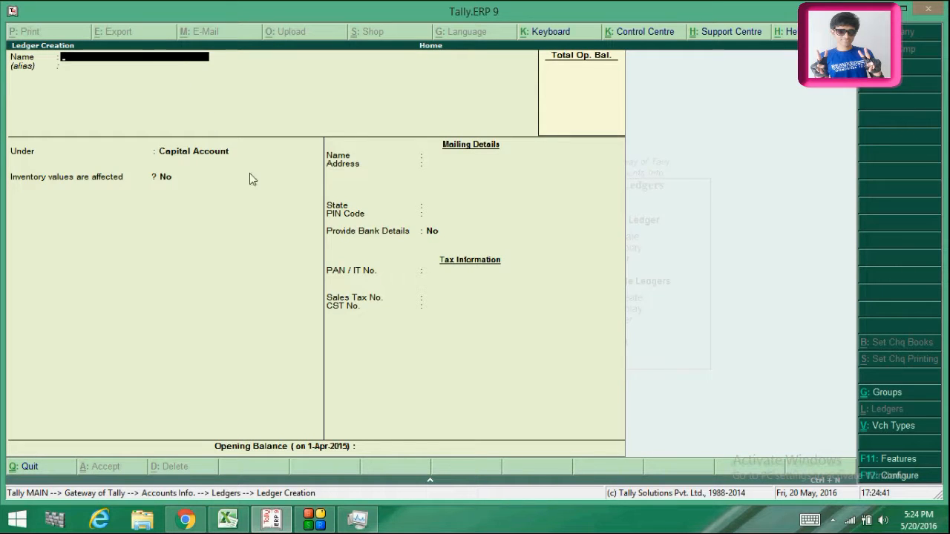
Switch to the Excel entry workbook and check the accounts of the first entry, Cash and Capital
click(228, 520)
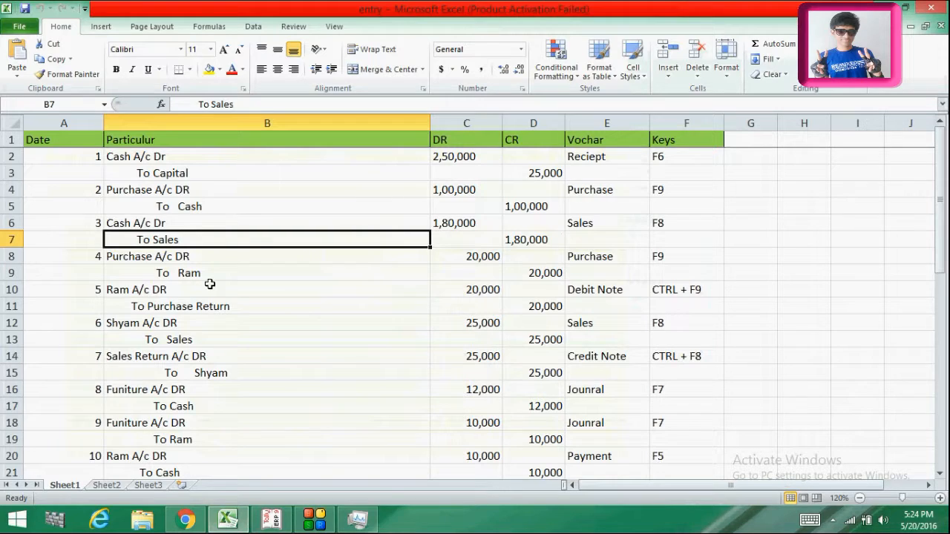
click(112, 155)
click(148, 174)
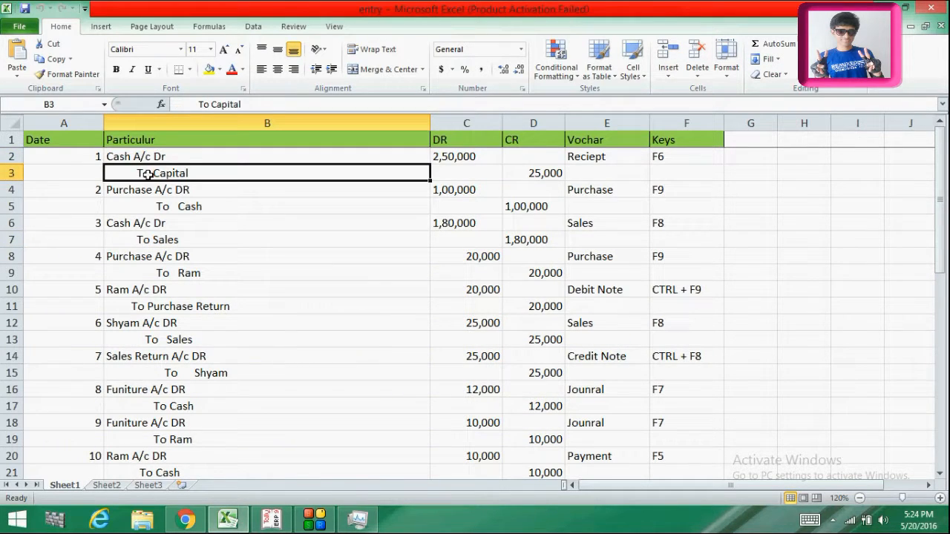
click(126, 157)
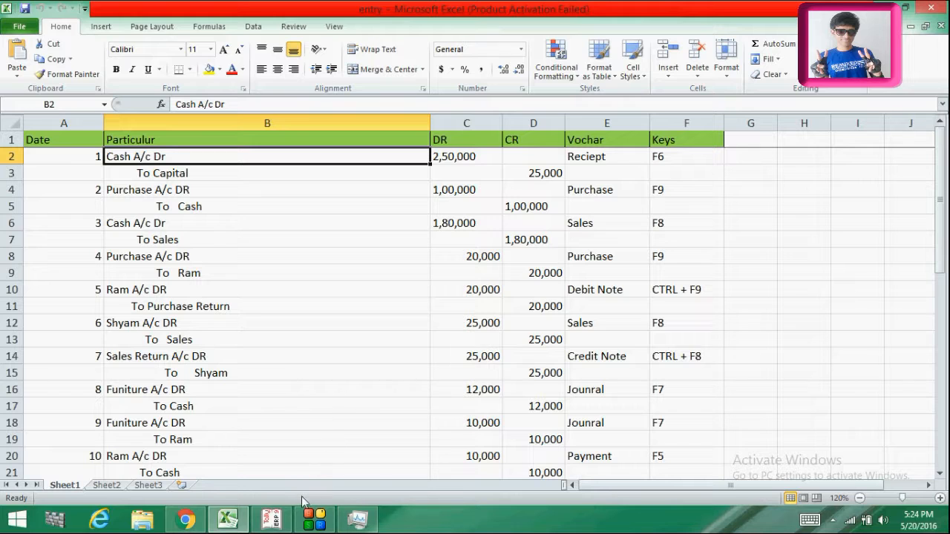
Try to create a ledger named Capital in Tally's Home company, and return to the Gateway of Tally
click(283, 521)
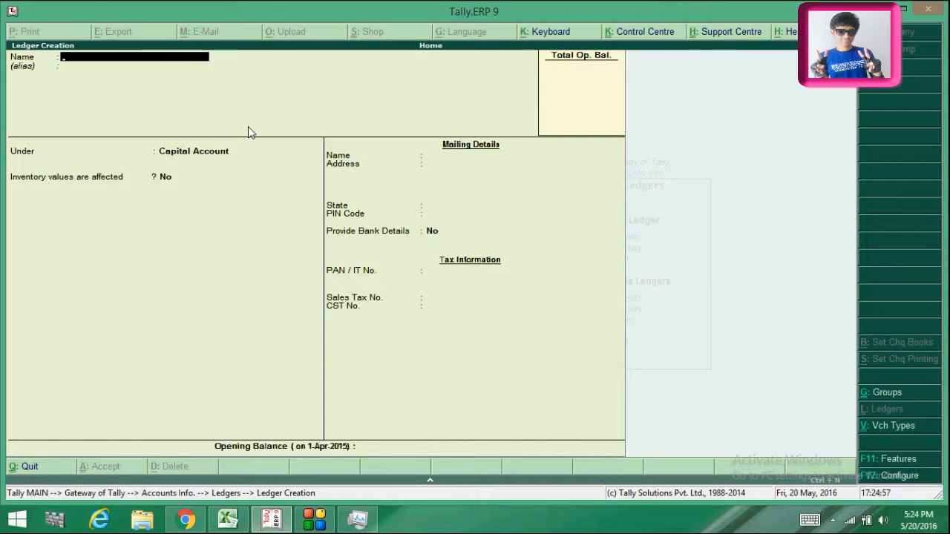
text(Capital)
key(Return)
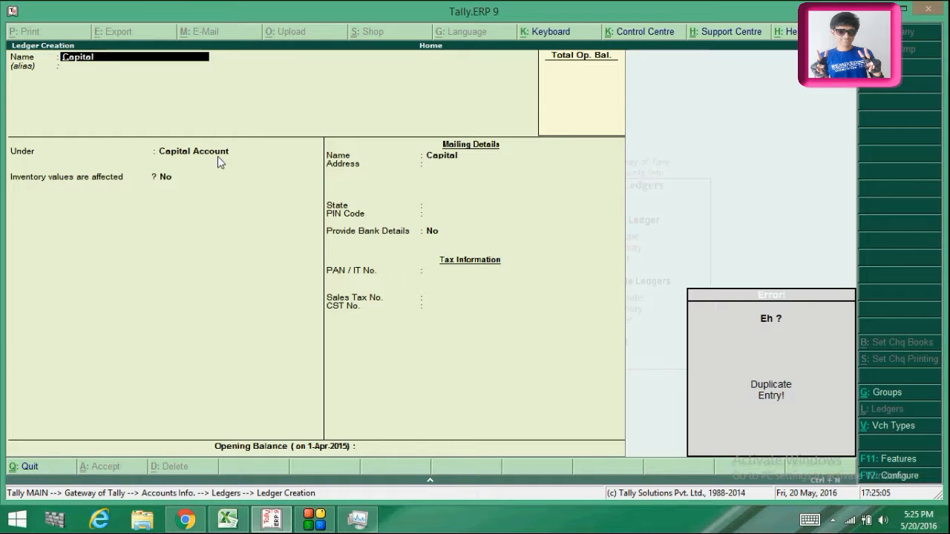
key(Escape)
key(Escape)
key(y)
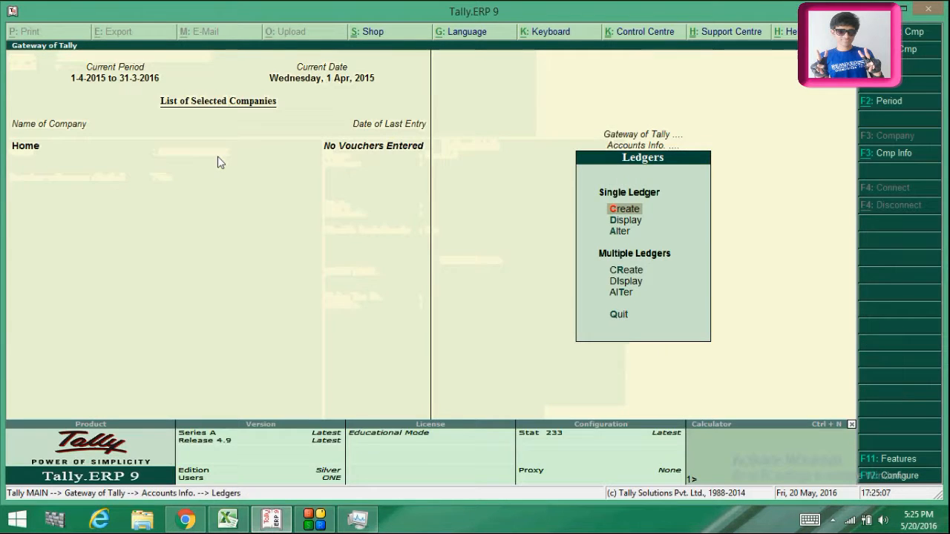
key(Escape)
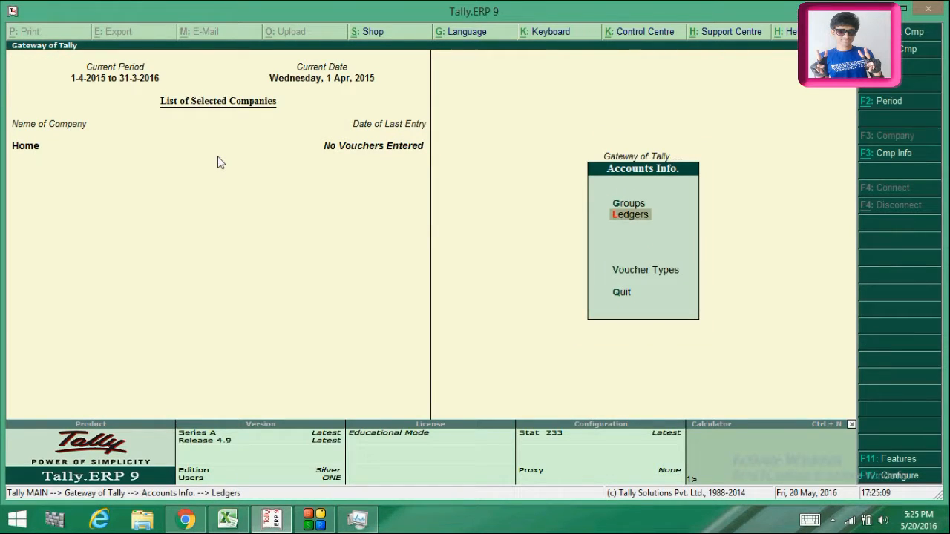
key(Escape)
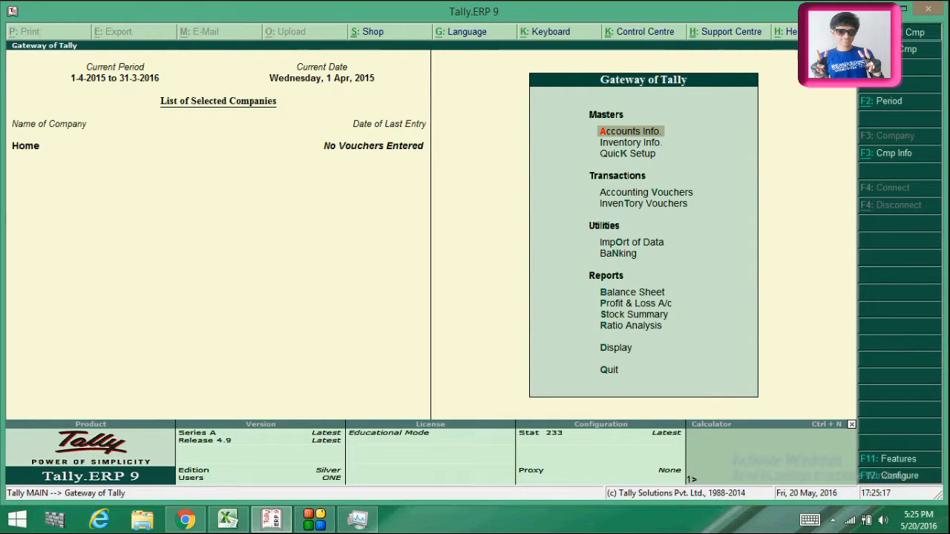
Load the Shubham Classes company (10005) from the list of companies
key(F1)
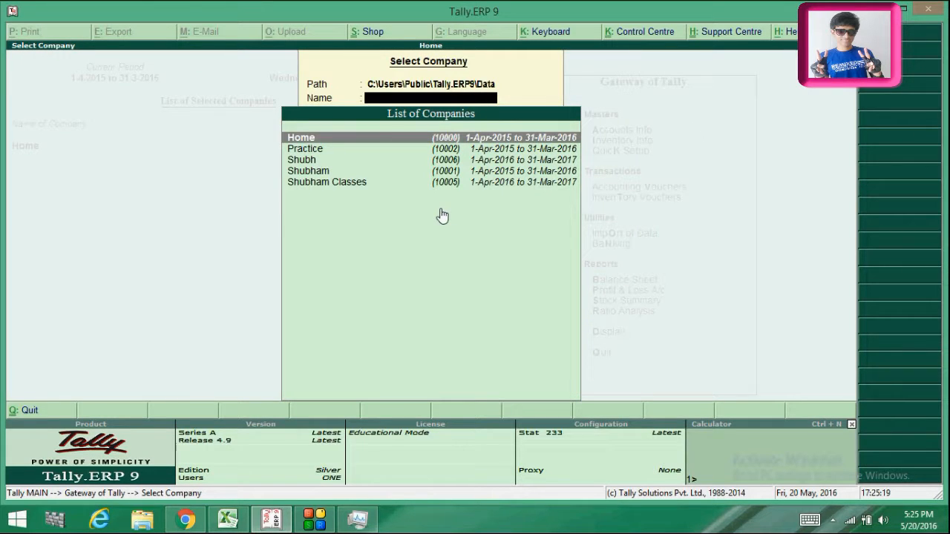
key(Down)
key(Down)
key(Down)
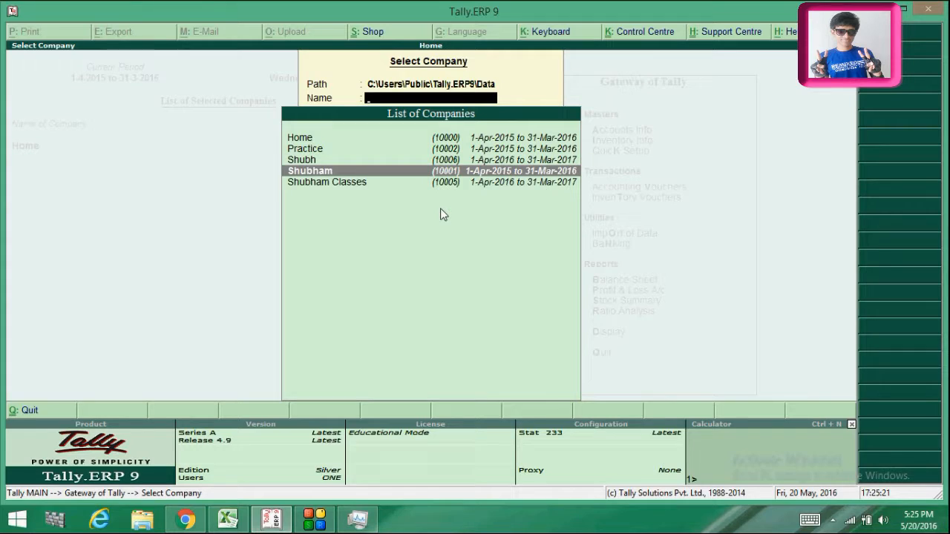
key(Down)
key(Return)
Create a single ledger named Capital under Capital Account, with inventory values affected set to No and no bank details
key(Return)
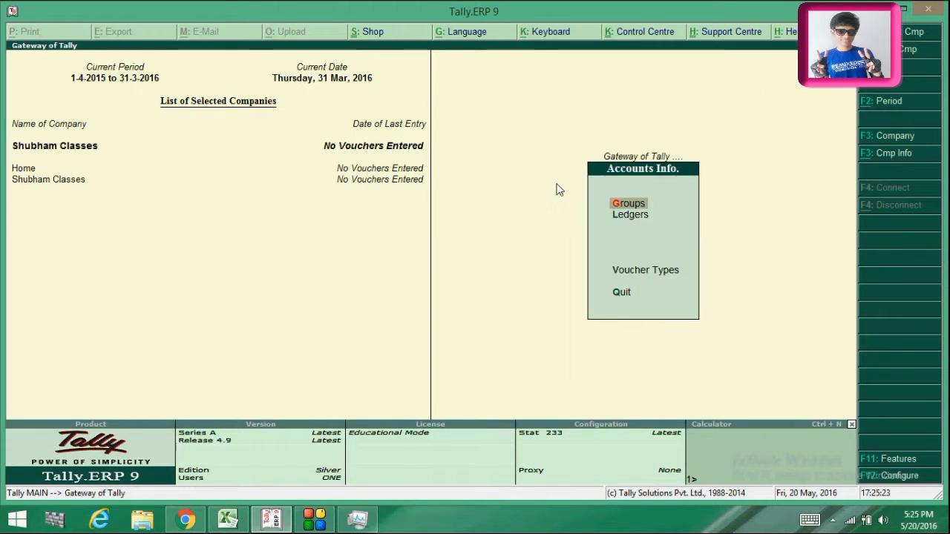
key(Down)
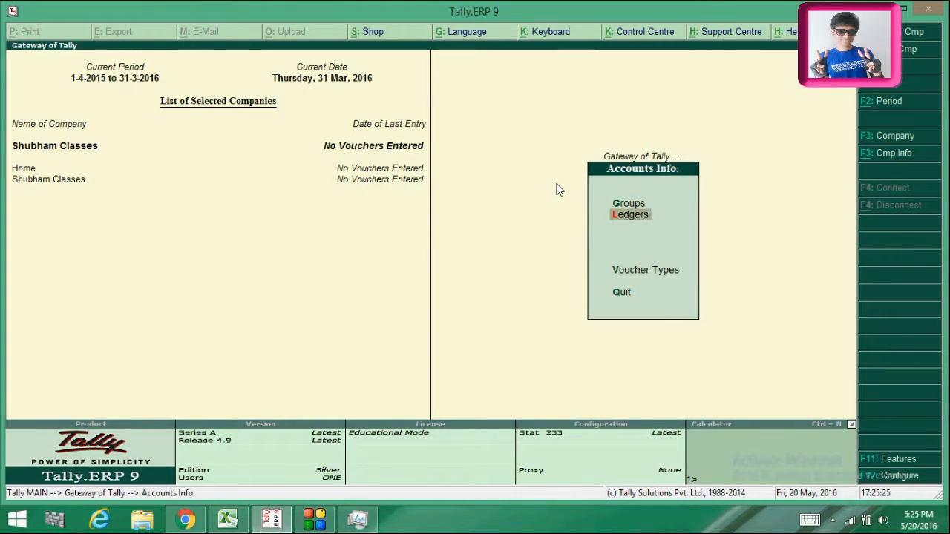
key(Return)
key(Return)
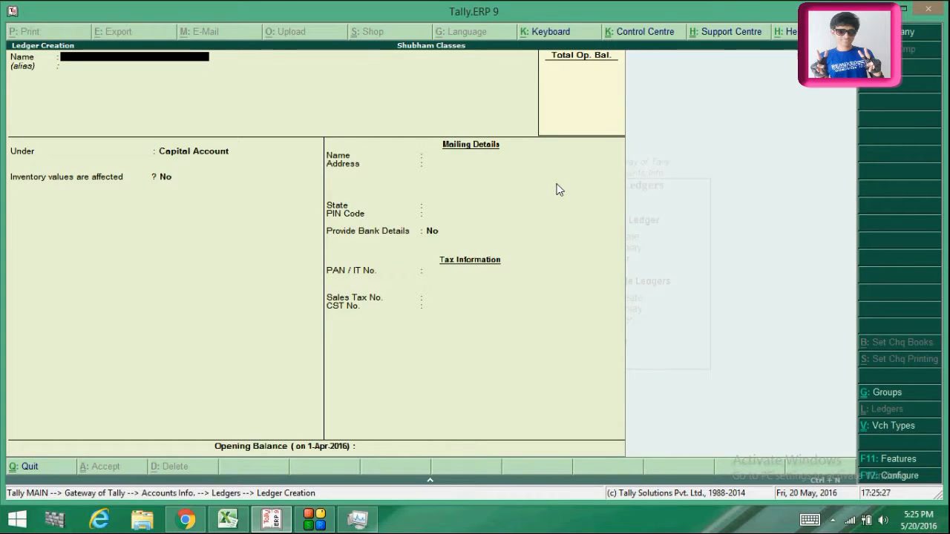
text(Co)
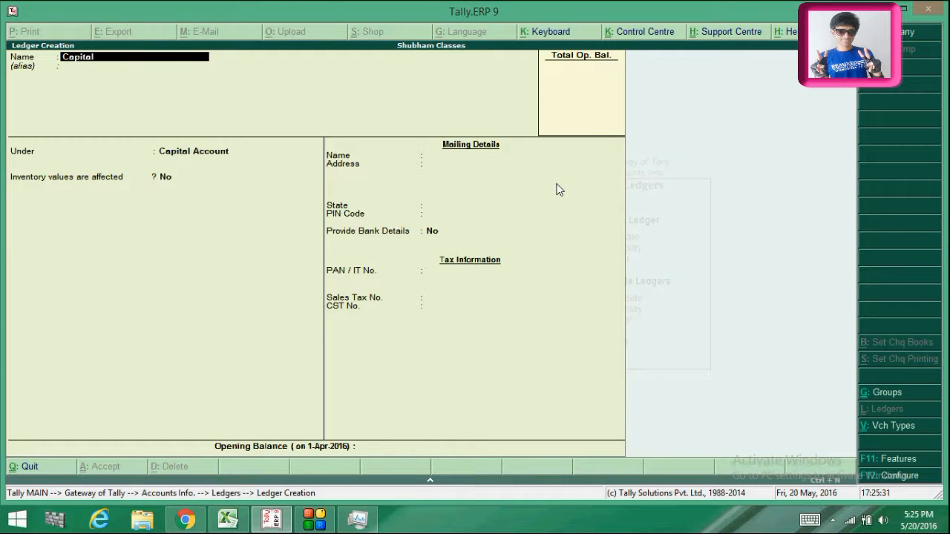
key(Return)
key(Return)
key(Return)
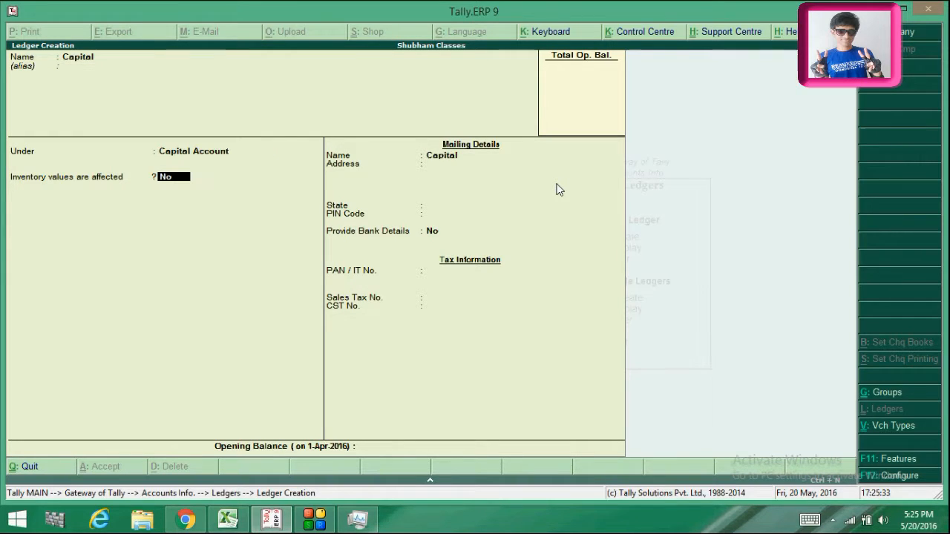
key(Return)
key(Return)
key(Return)
key(Return)
key(Return)
key(Return)
key(Return)
key(Return)
key(Return)
key(Return)
key(Return)
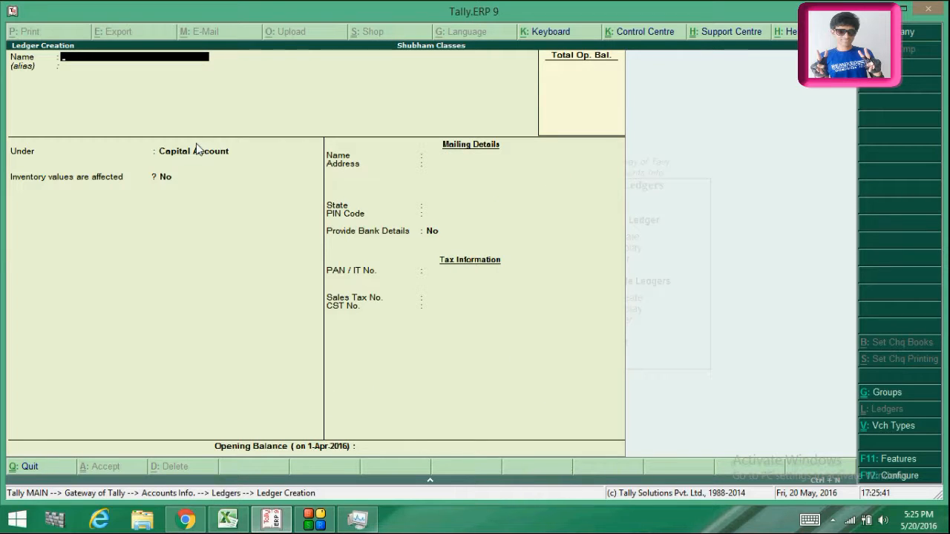
Check the Cash and Purchase accounts of the first three entries in the Excel entry workbook, and return to Tally
click(227, 520)
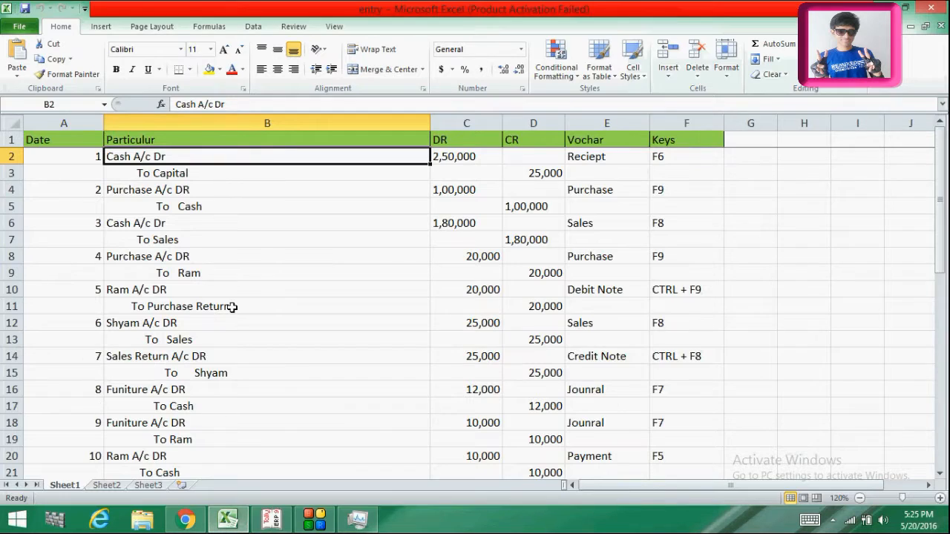
click(170, 208)
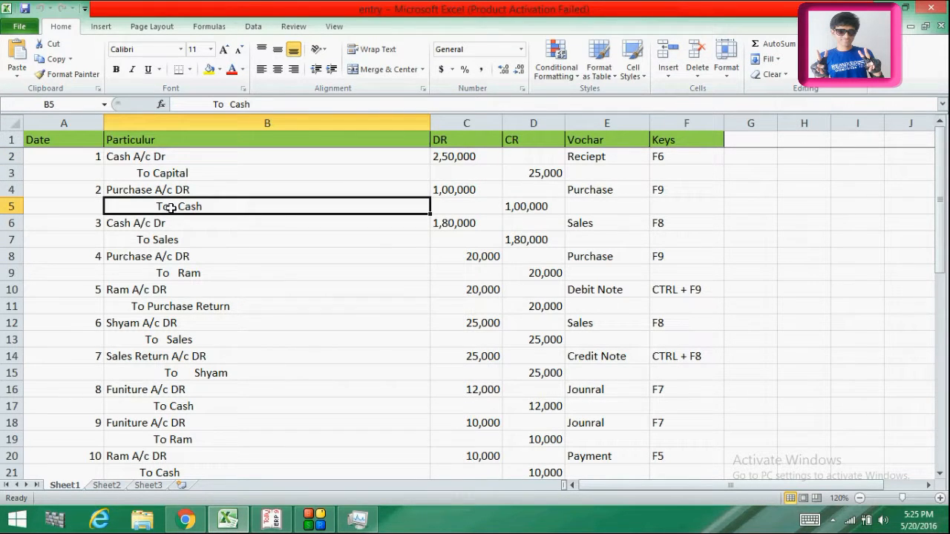
click(136, 156)
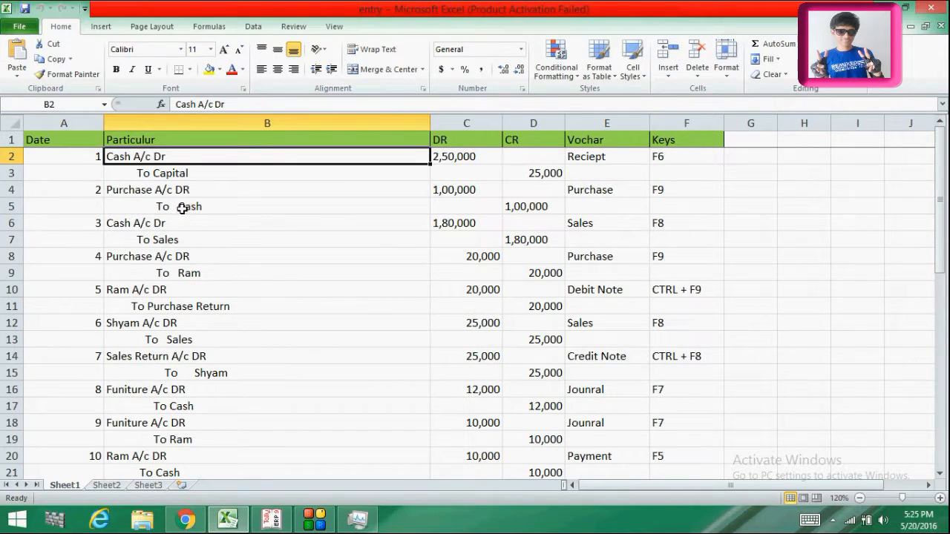
click(208, 229)
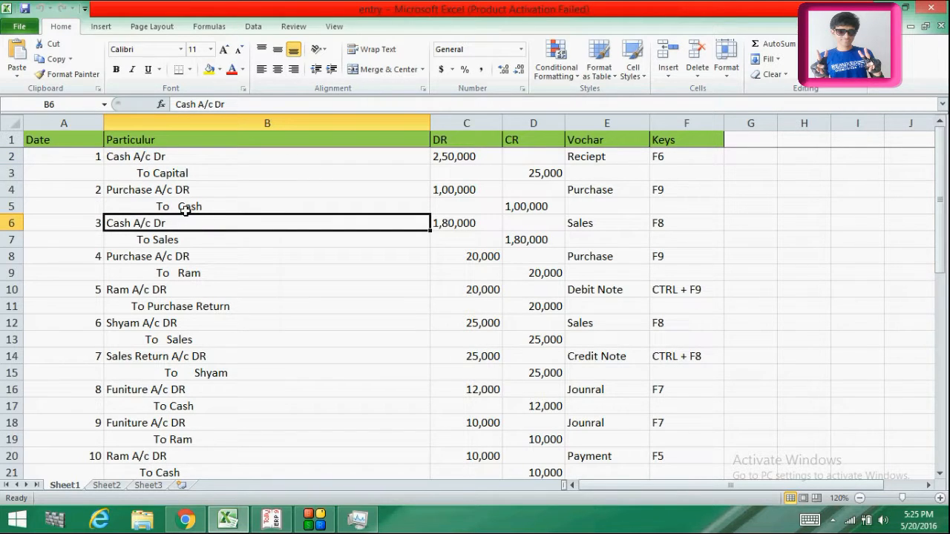
click(184, 210)
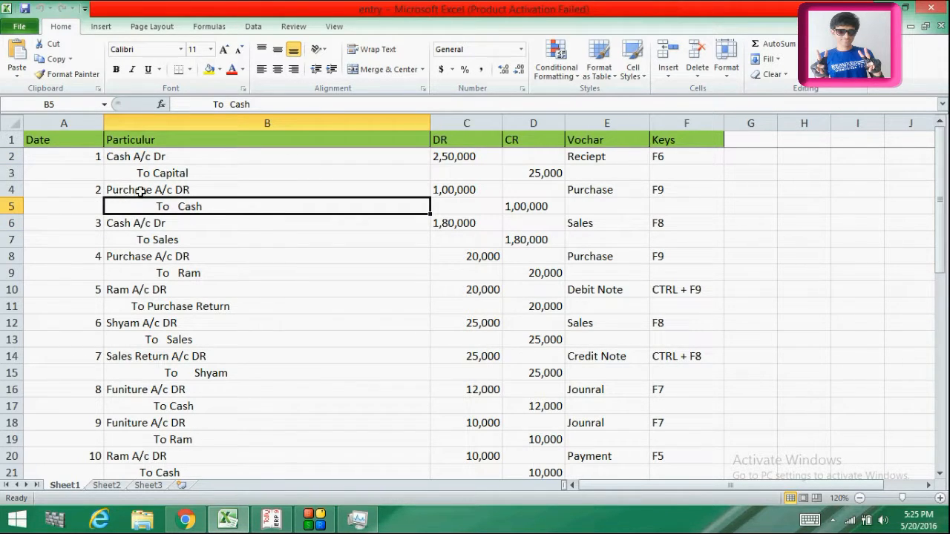
click(885, 7)
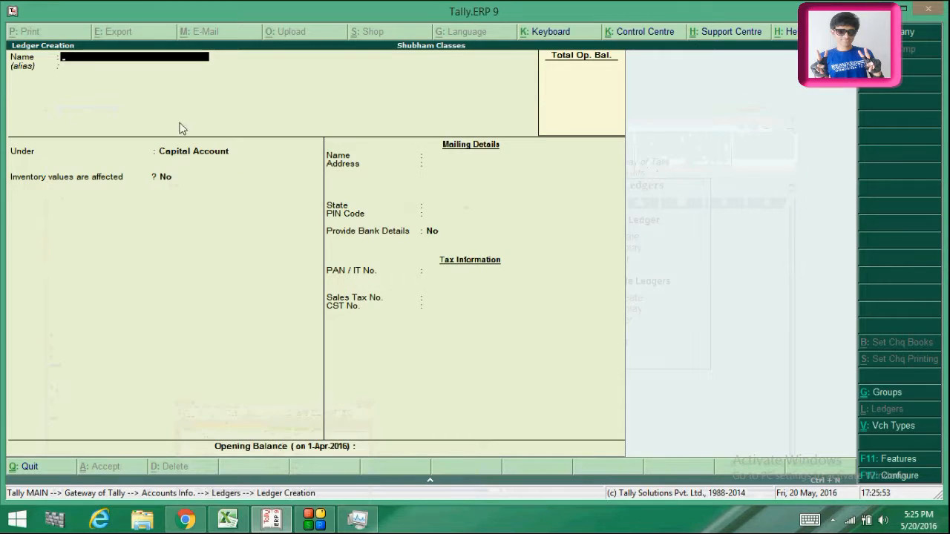
Create a ledger named Purchase under Purchase Accounts, with inventory values affected set to Yes and no bank details
text(P)
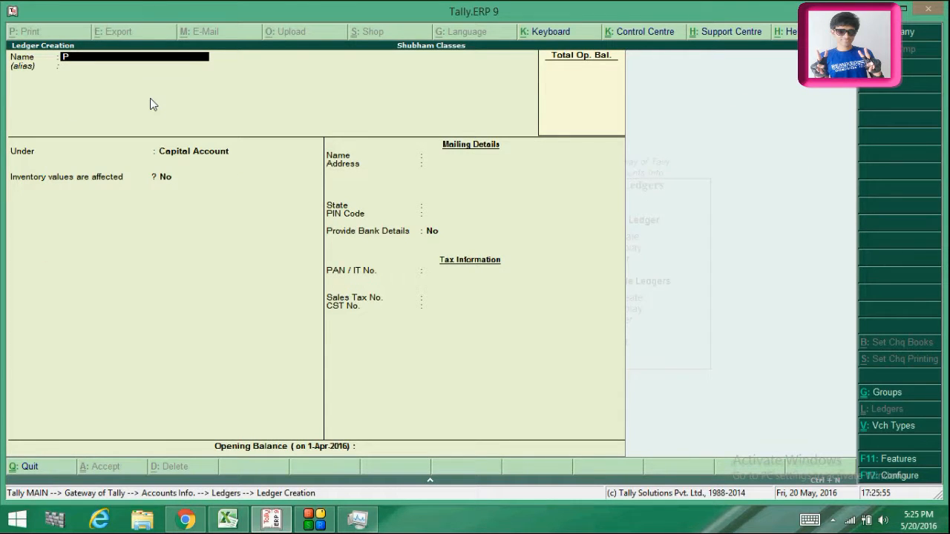
text(ur)
text(cahse)
key(BackSpace)
key(BackSpace)
key(BackSpace)
key(BackSpace)
text(hase)
key(Return)
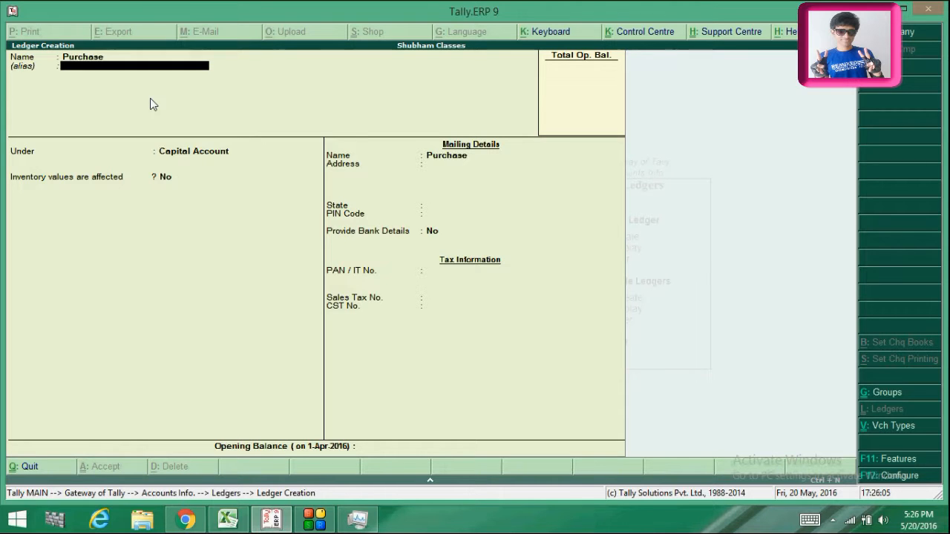
key(Return)
text(Pu)
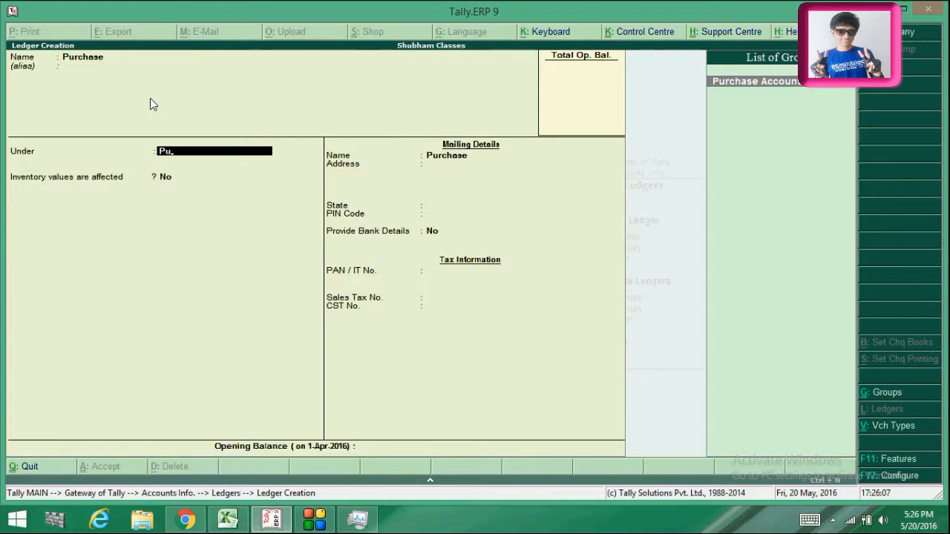
key(Return)
key(Return)
key(Return)
key(Return)
key(Return)
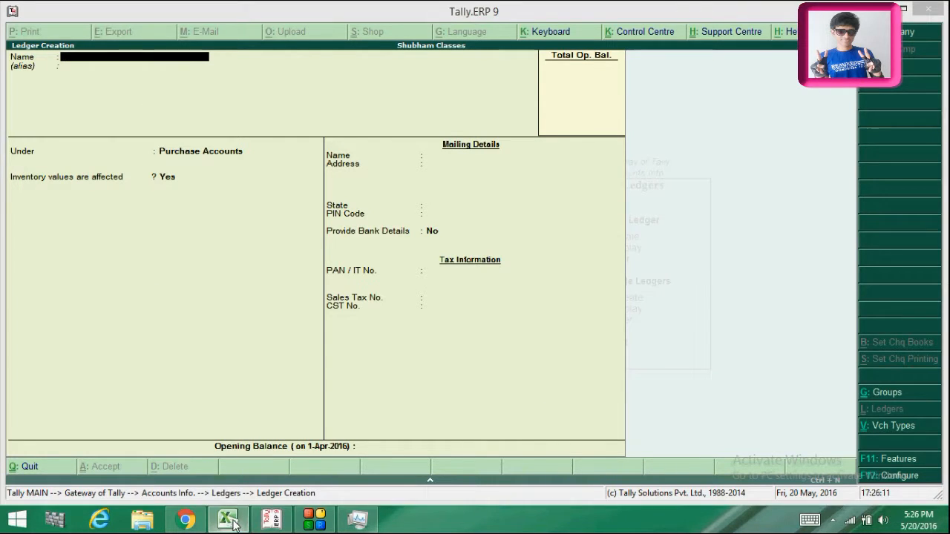
Check the credited Sales account of the third entry in the Excel workbook, and return to Tally
click(233, 523)
click(151, 240)
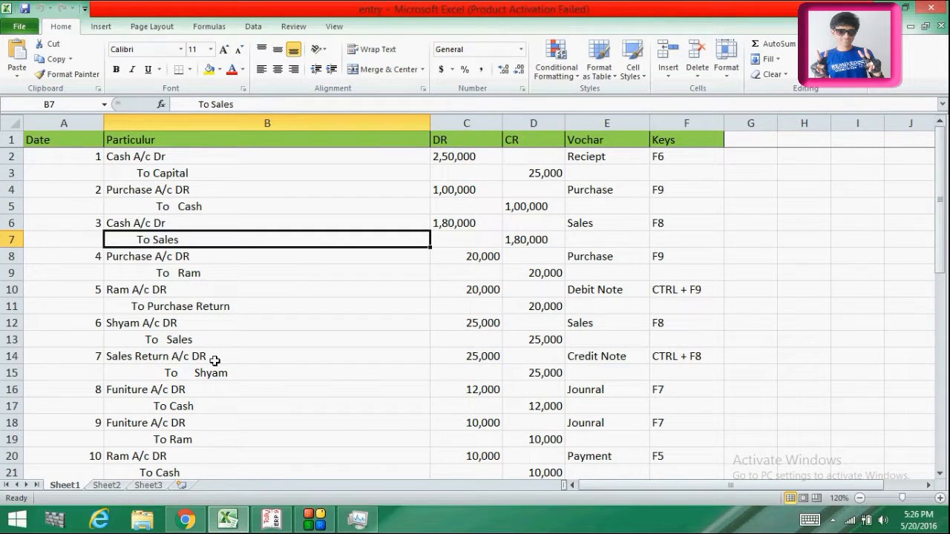
click(270, 519)
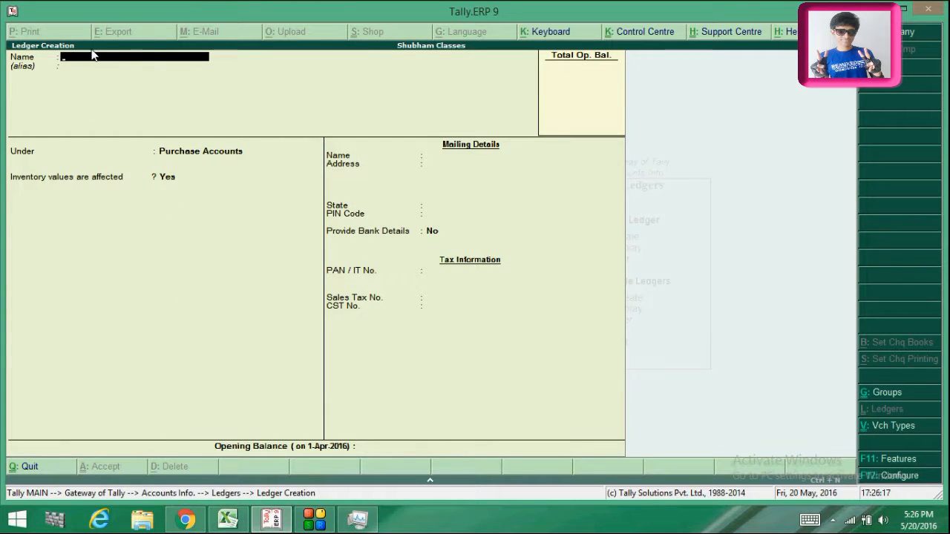
Create a ledger named Sales under Sales Accounts, with inventory values affected set to Yes and no bank details
text(Sales)
key(Return)
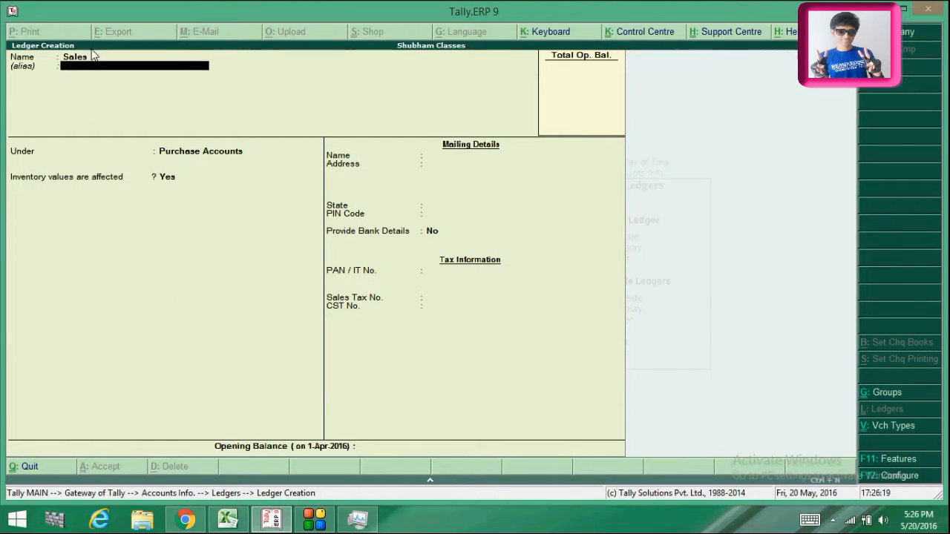
key(Return)
text(Sal)
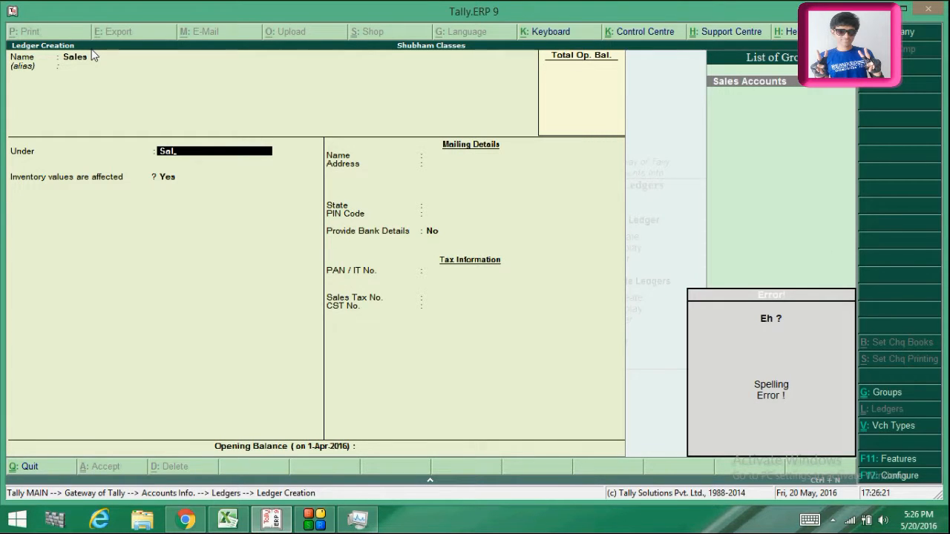
key(BackSpace)
key(BackSpace)
text(s)
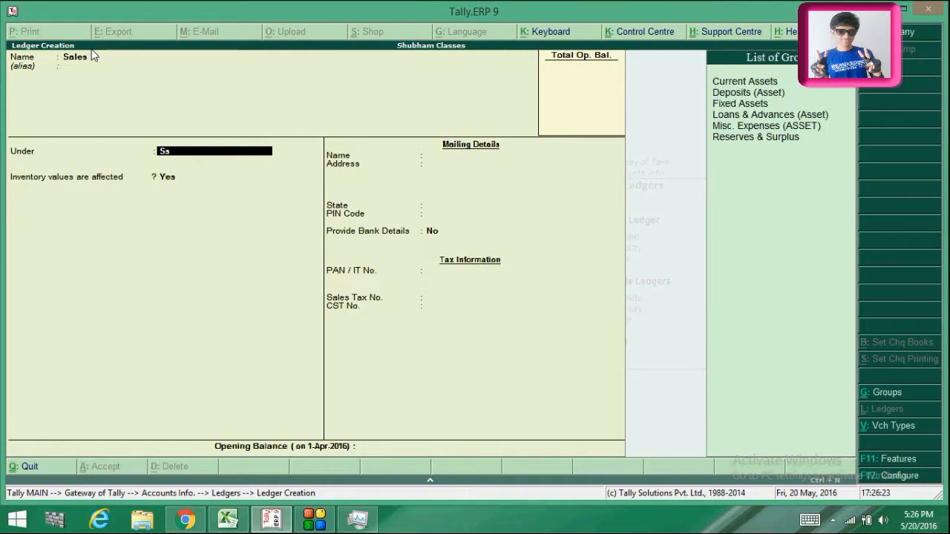
key(BackSpace)
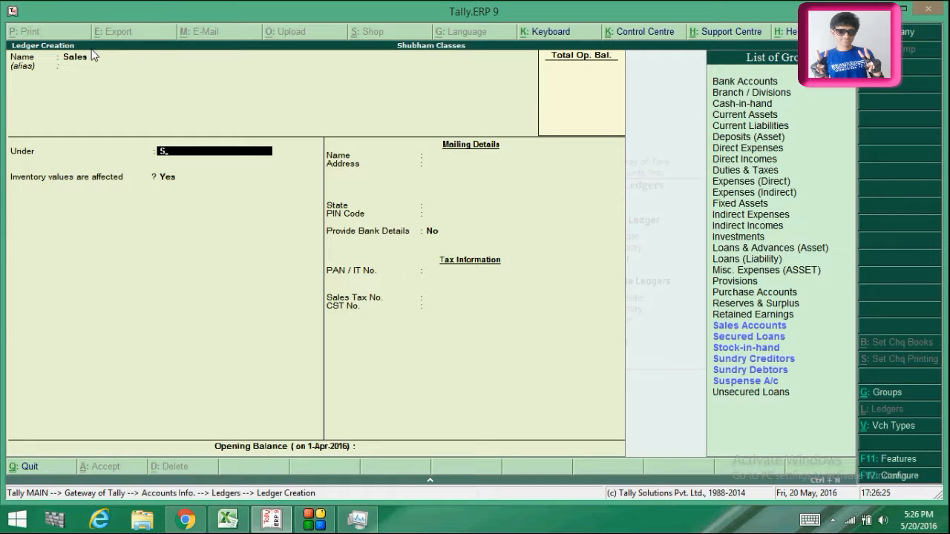
key(Down)
key(Down)
key(Up)
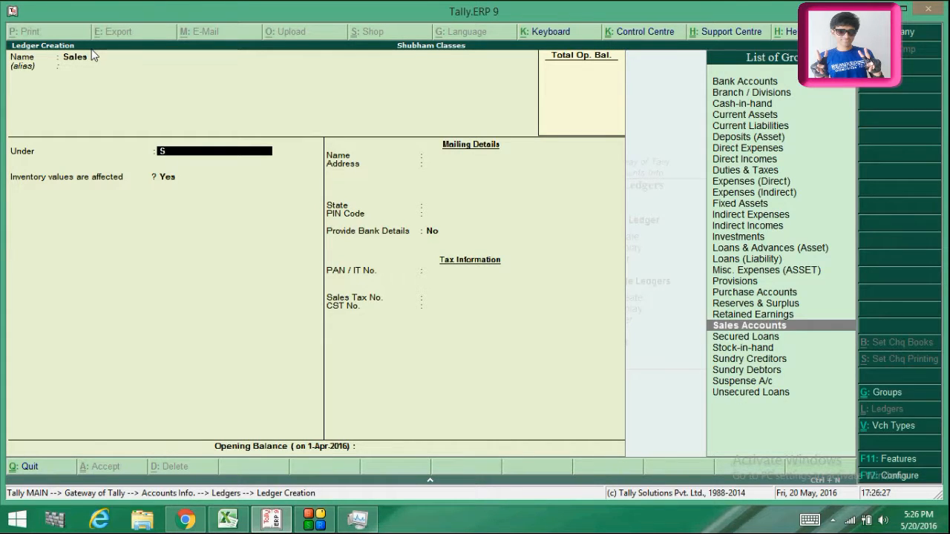
key(Return)
key(Return)
key(Return)
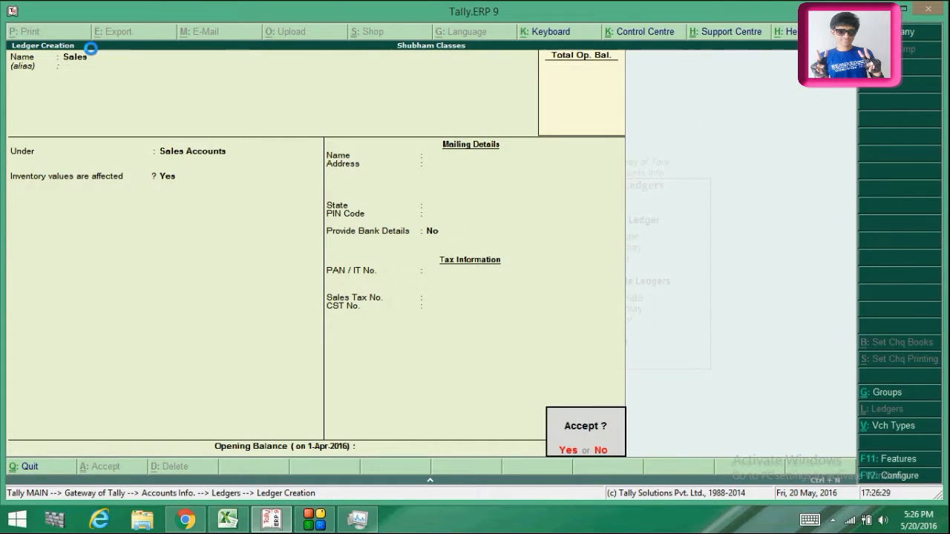
key(Return)
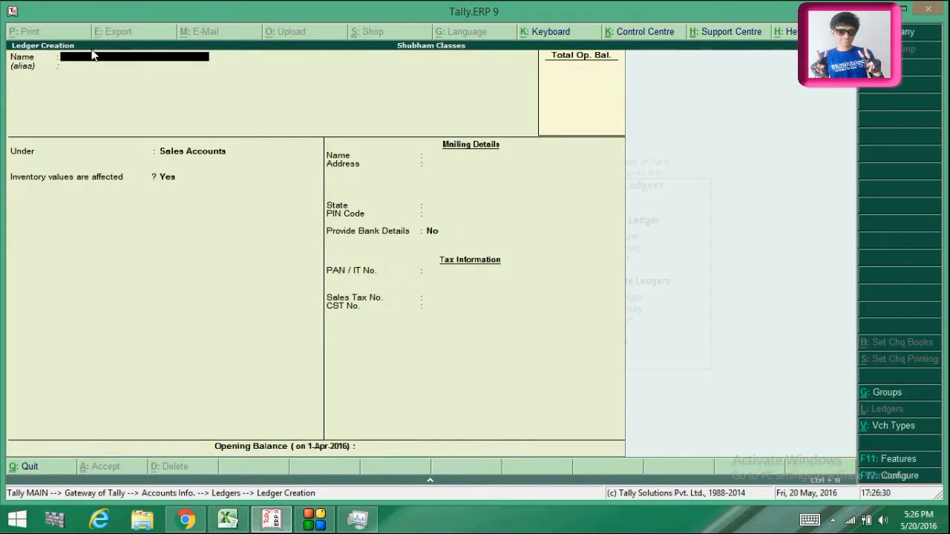
Examine the fourth entry in the Excel workbook, comparing its Purchase account with the credited supplier account, and return to Tally
click(227, 520)
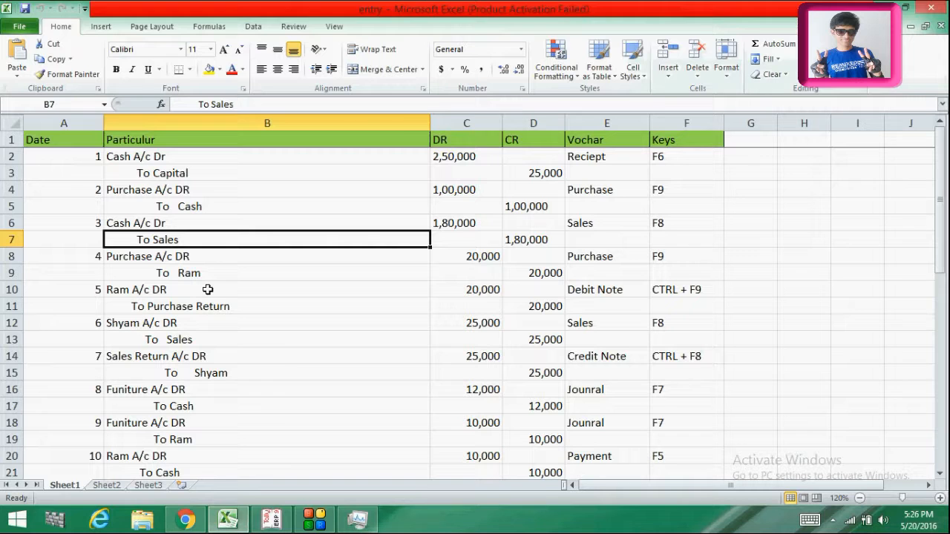
click(155, 270)
click(167, 258)
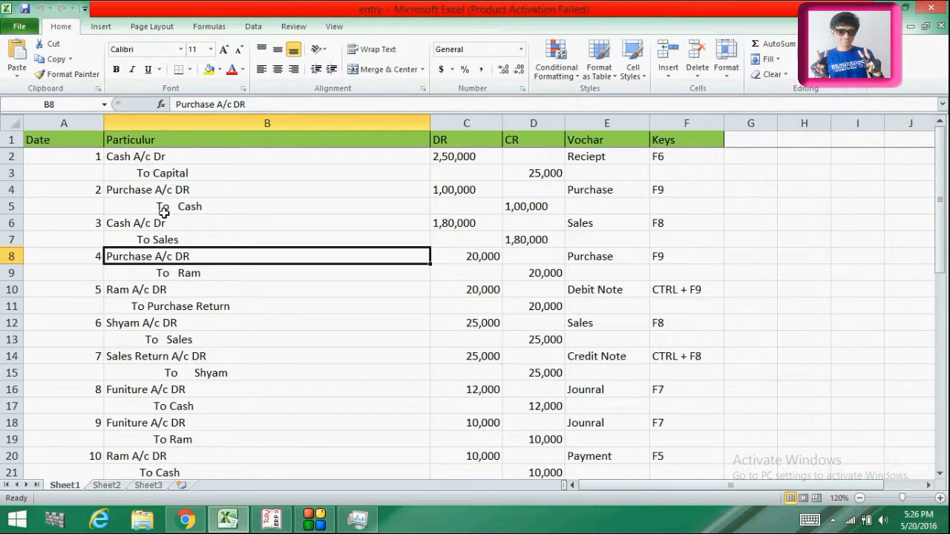
double_click(151, 256)
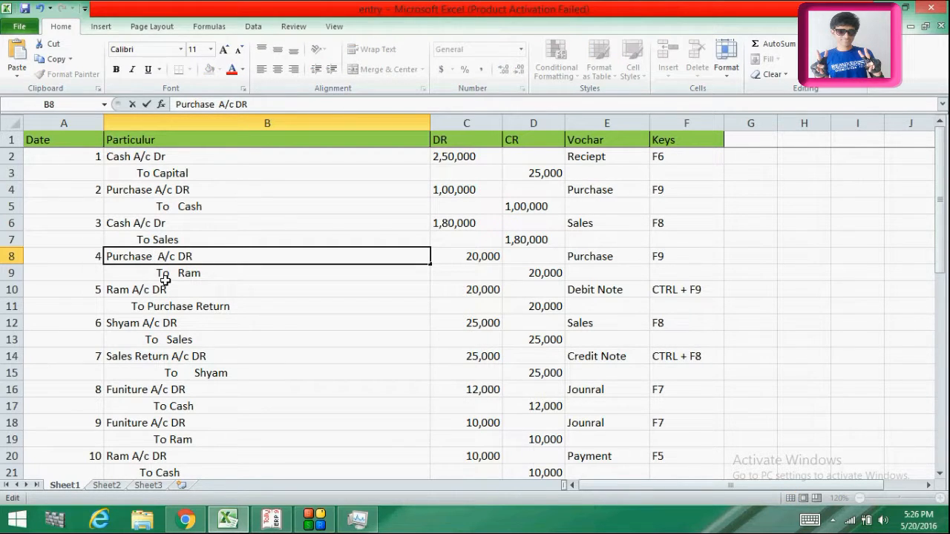
key(BackSpace)
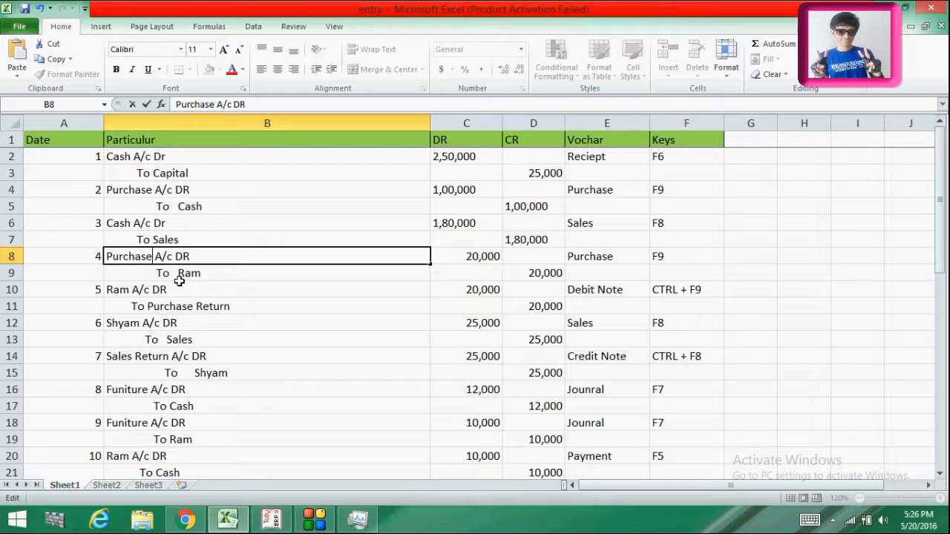
click(202, 275)
click(188, 259)
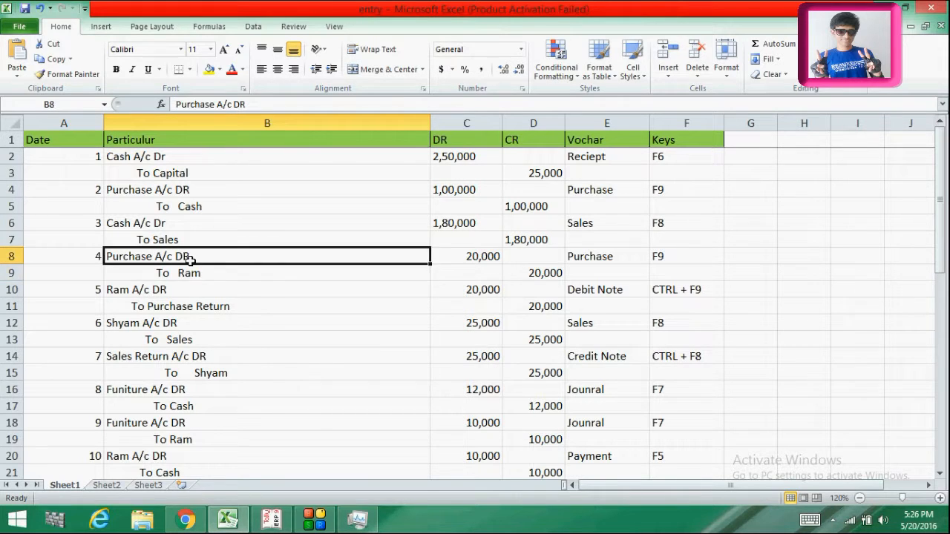
click(190, 275)
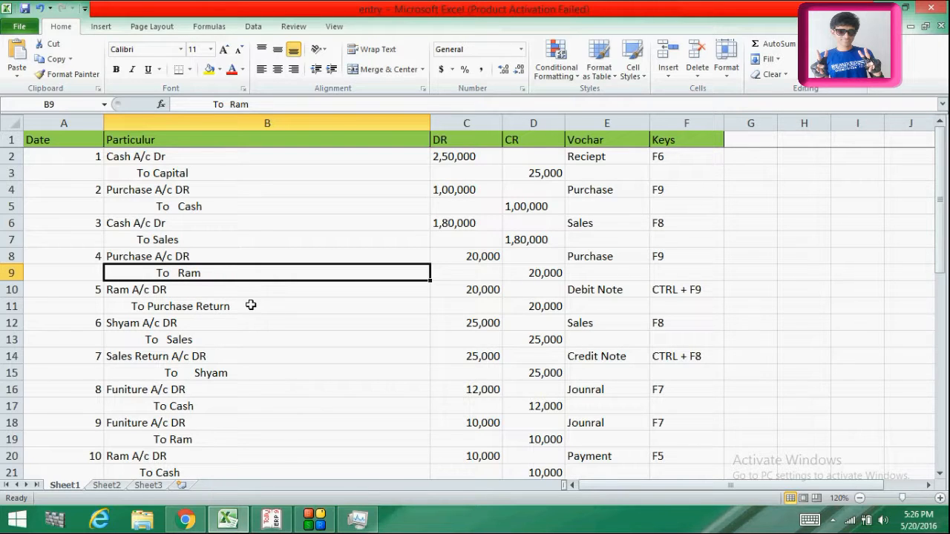
click(256, 245)
click(237, 255)
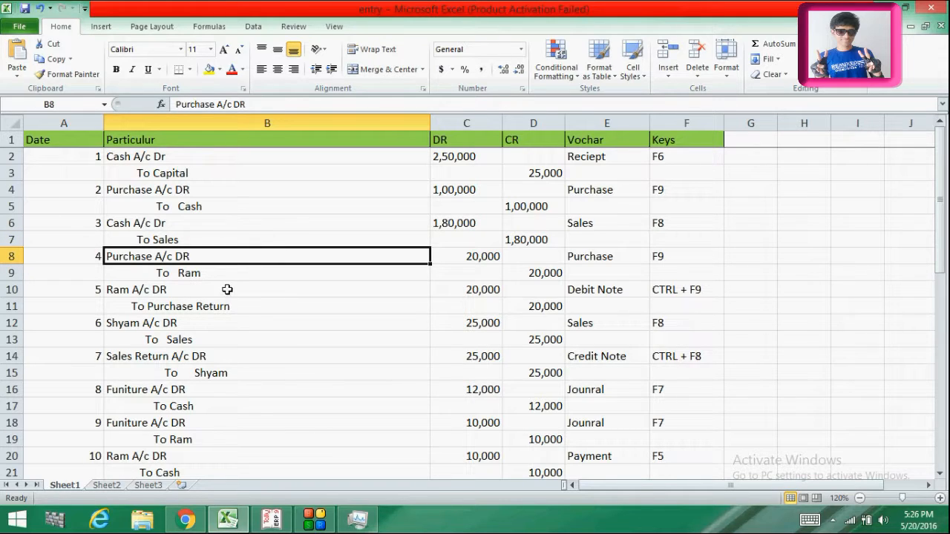
click(207, 275)
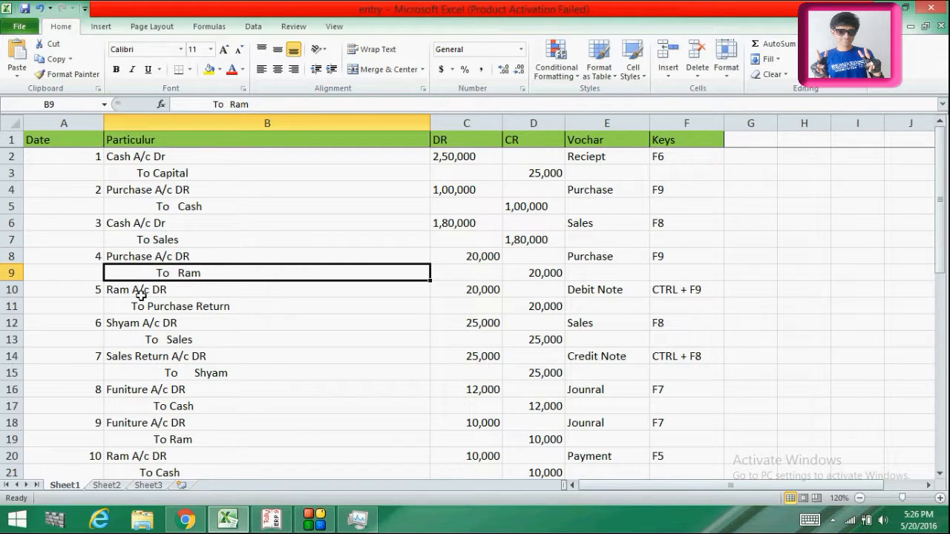
click(218, 255)
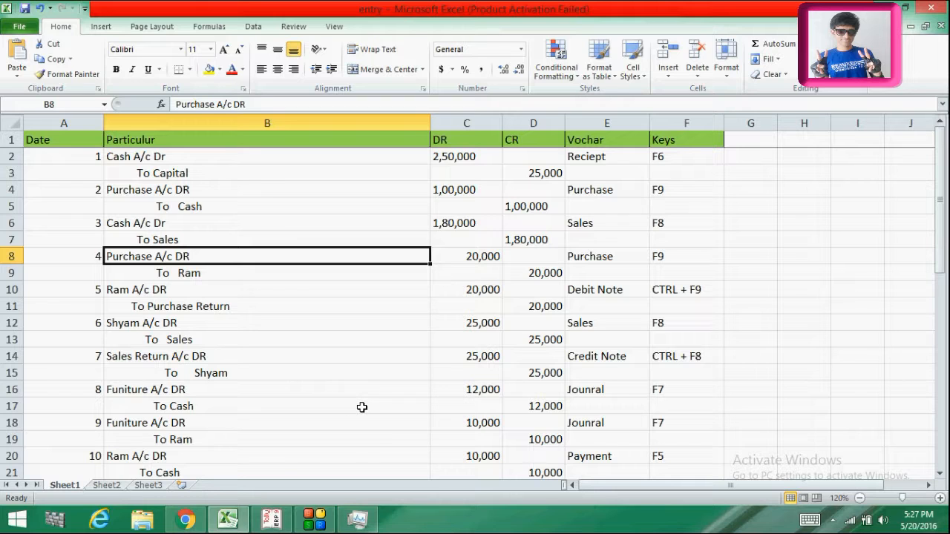
click(273, 521)
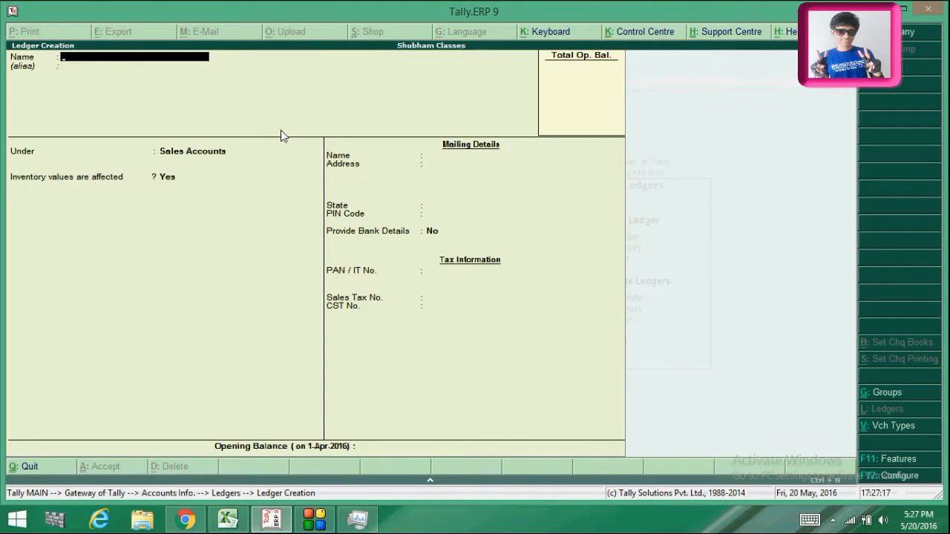
text(Ram')
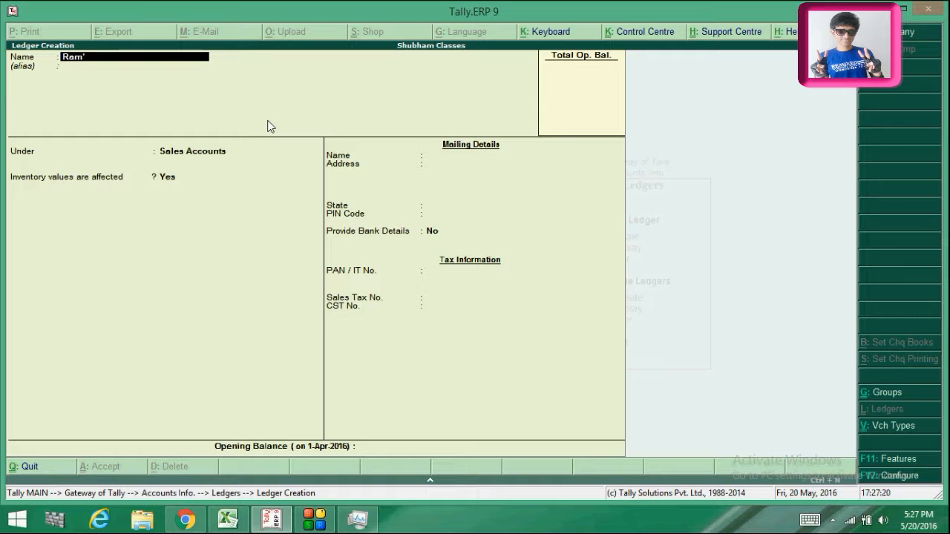
key(Return)
key(Return)
text(Su)
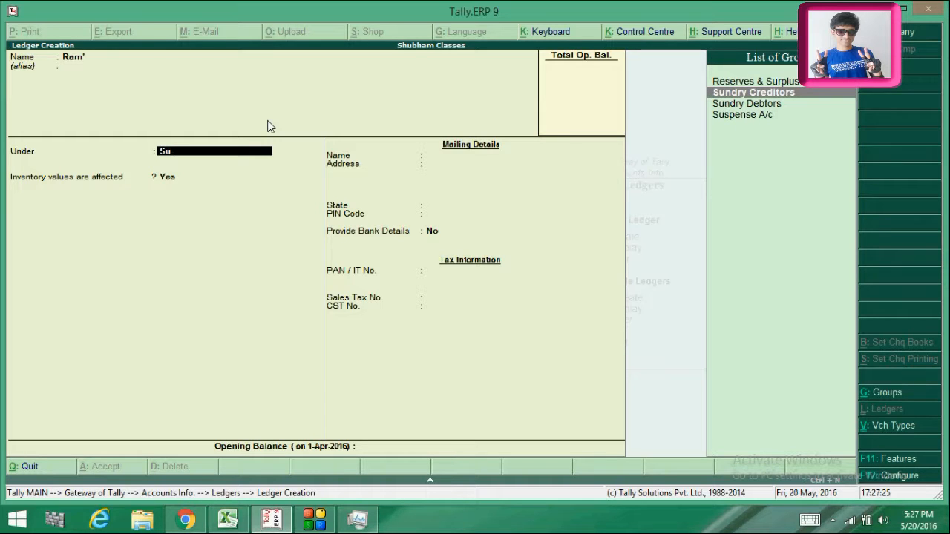
key(Return)
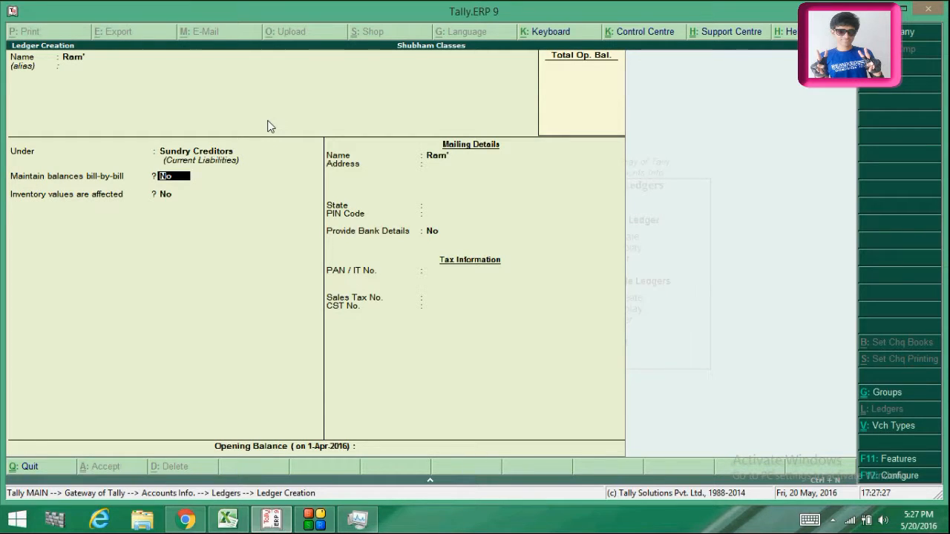
key(Return)
key(BackSpace)
key(BackSpace)
key(Up)
key(Escape)
key(Escape)
key(Return)
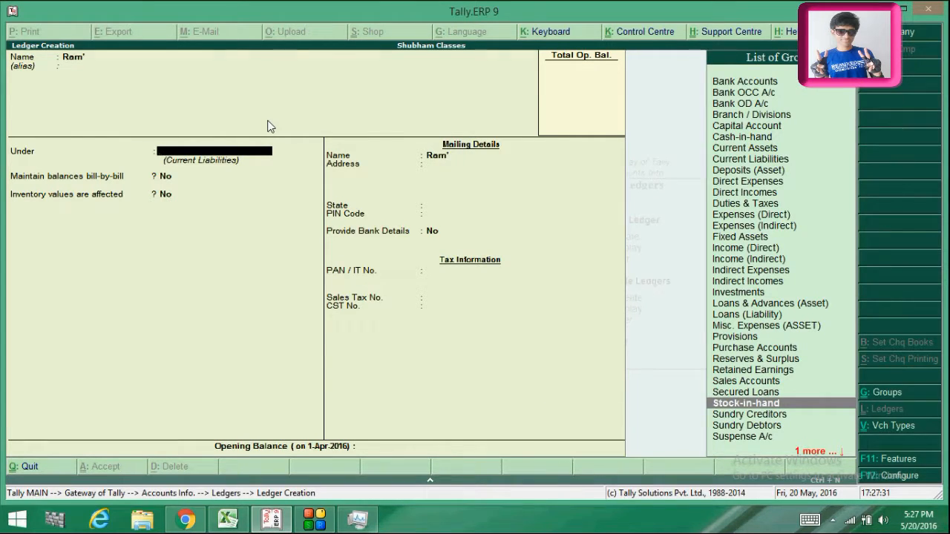
key(Return)
Create the supplier's ledger under Sundry Creditors, with bill-by-bill balances and inventory values set to No, state Not Applicable and no bank details
text(Ram)
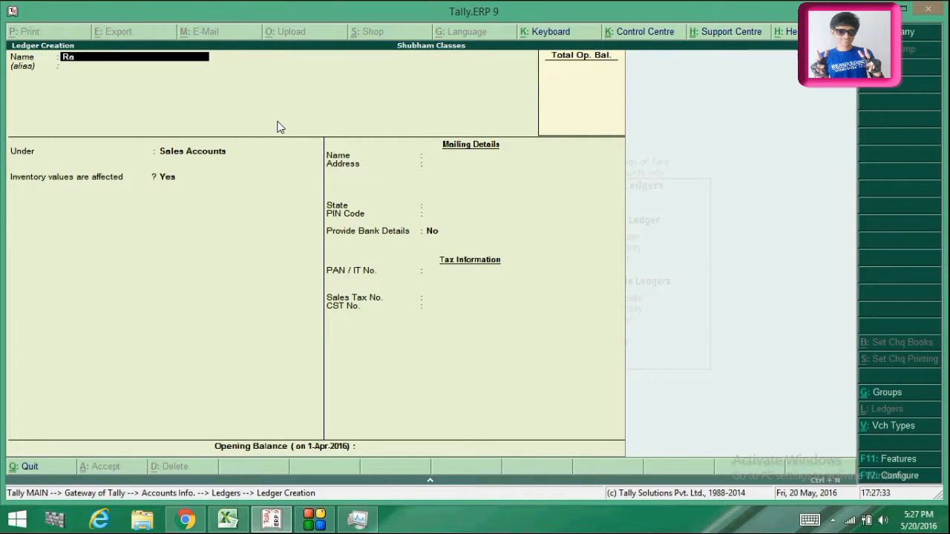
key(Return)
key(Return)
text(S)
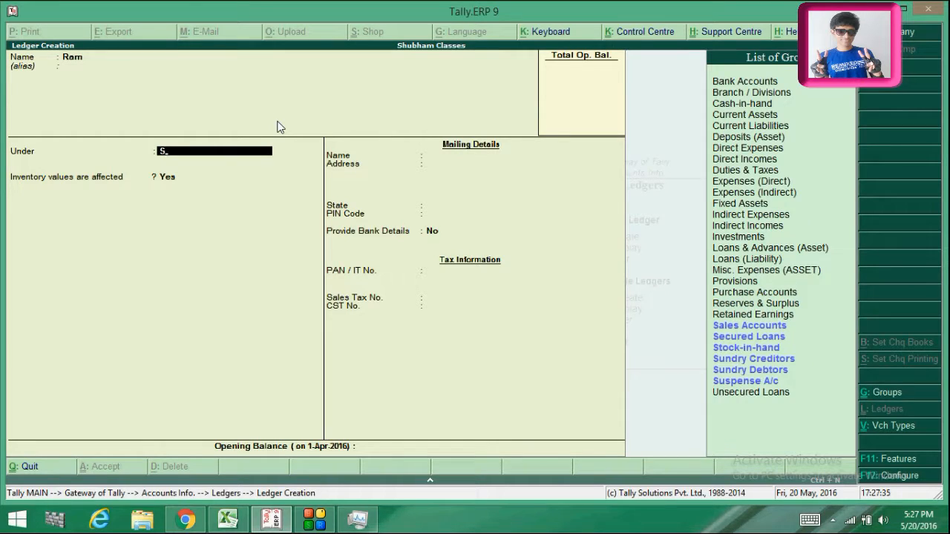
text(u)
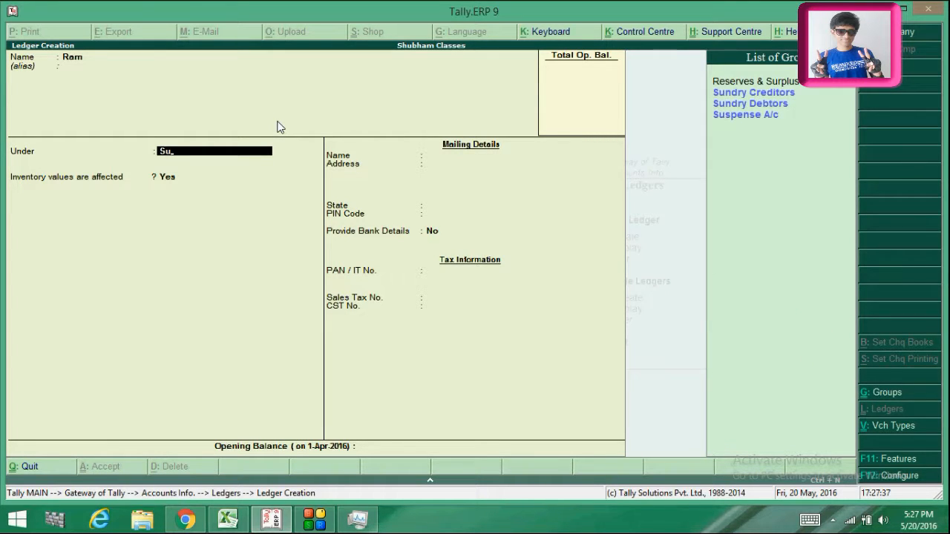
key(Return)
key(Return)
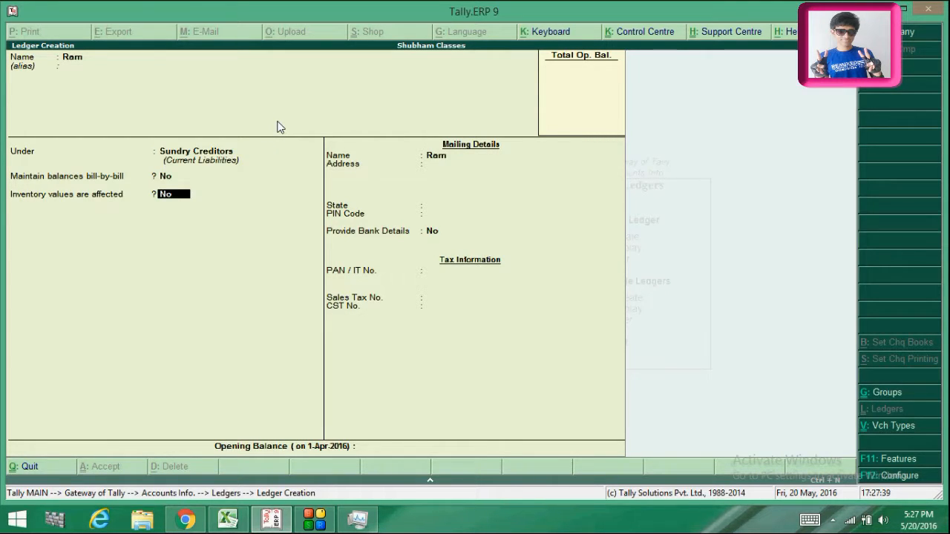
key(Return)
key(Return)
key(Return)
key(Return)
key(Return)
key(Return)
key(Return)
key(Return)
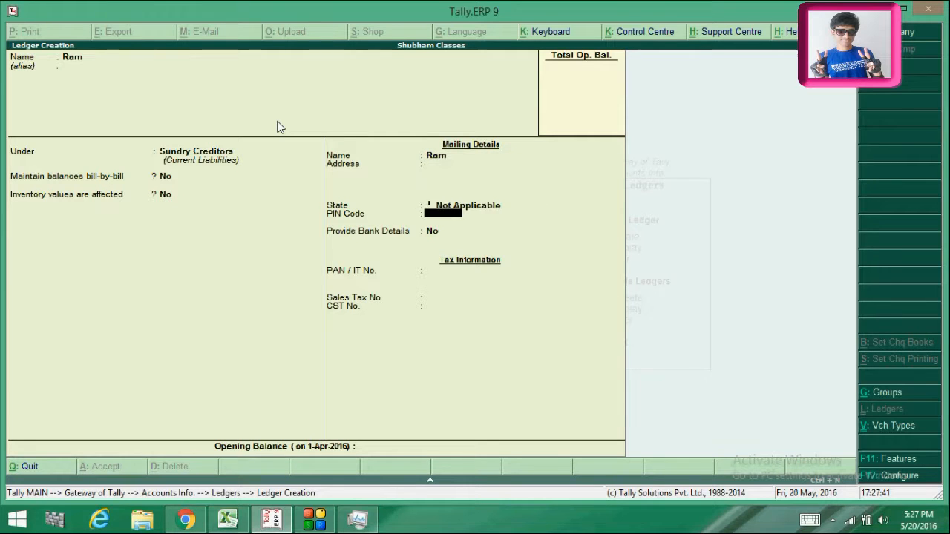
key(Return)
key(Return)
key(Return)
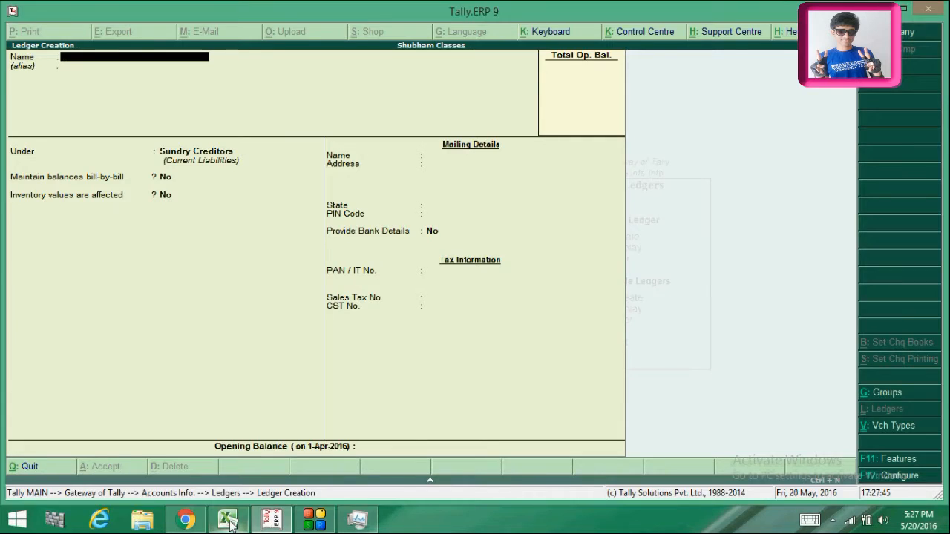
Check the debited supplier and credited Purchase Return accounts of the fifth entry in the Excel workbook, and return to Tally
click(228, 519)
click(178, 292)
click(175, 322)
click(199, 305)
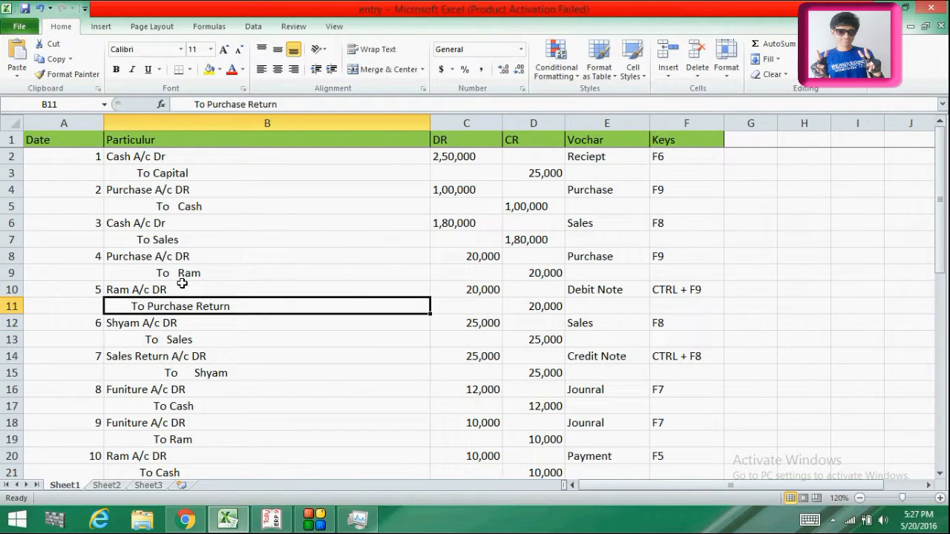
click(228, 518)
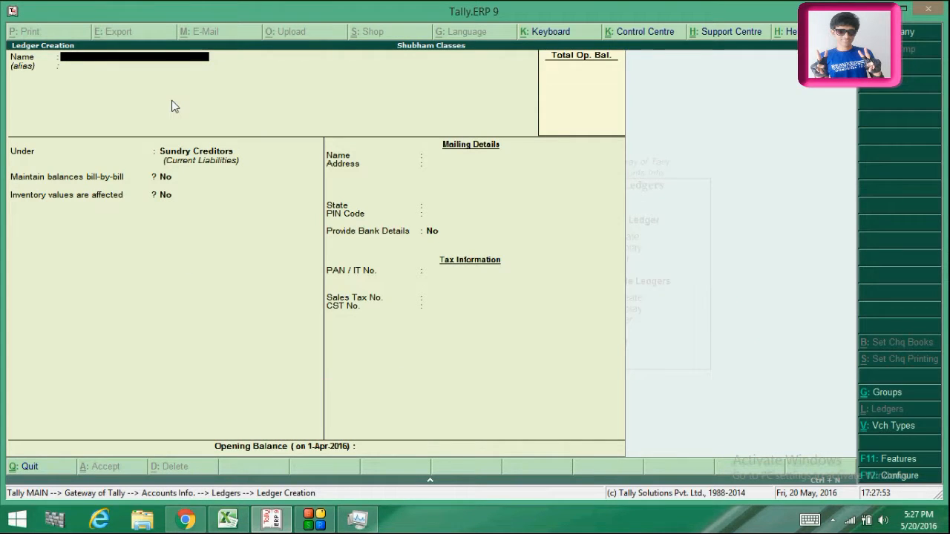
Create a ledger named Purchase Return under Purchase Accounts, with inventory values affected set to Yes and no bank details
text(se Ret)
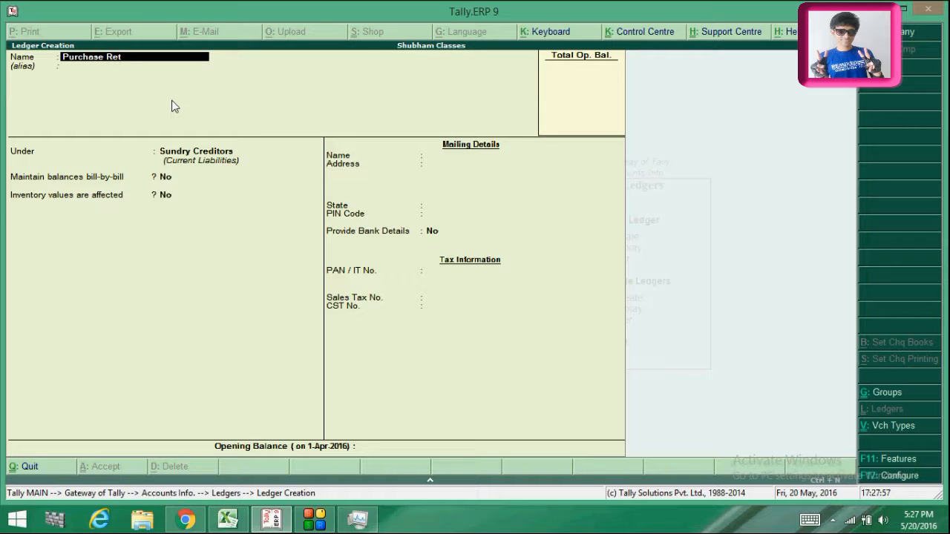
text(urn)
key(Return)
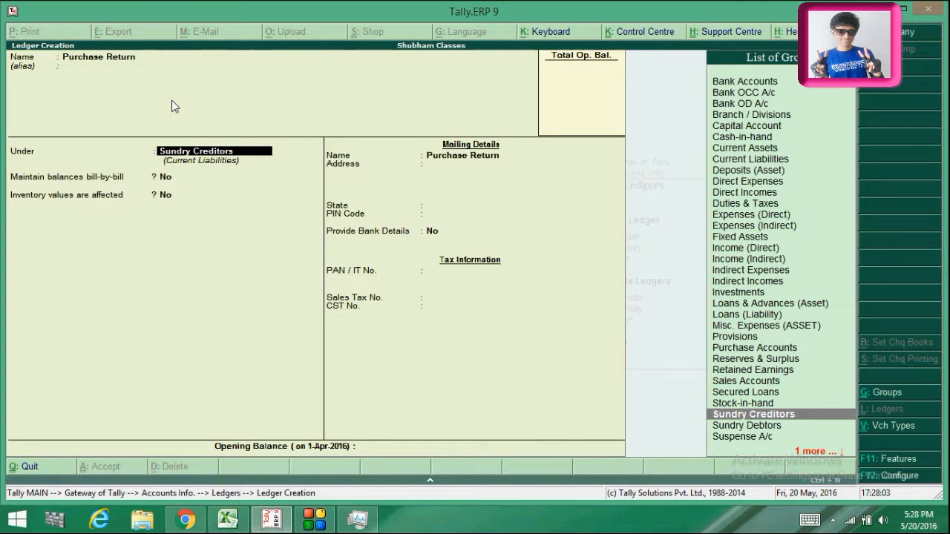
text(Purcha)
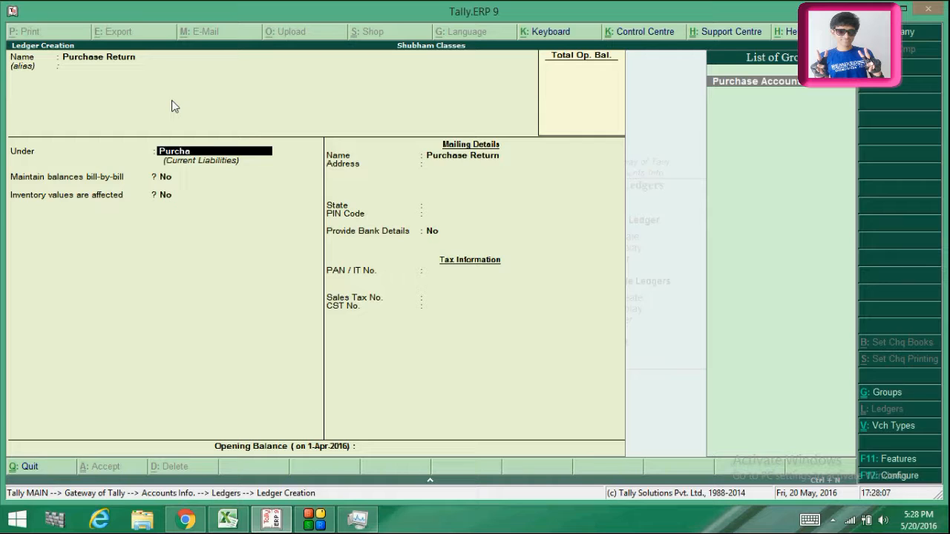
key(Return)
key(Return)
key(Return)
key(Return)
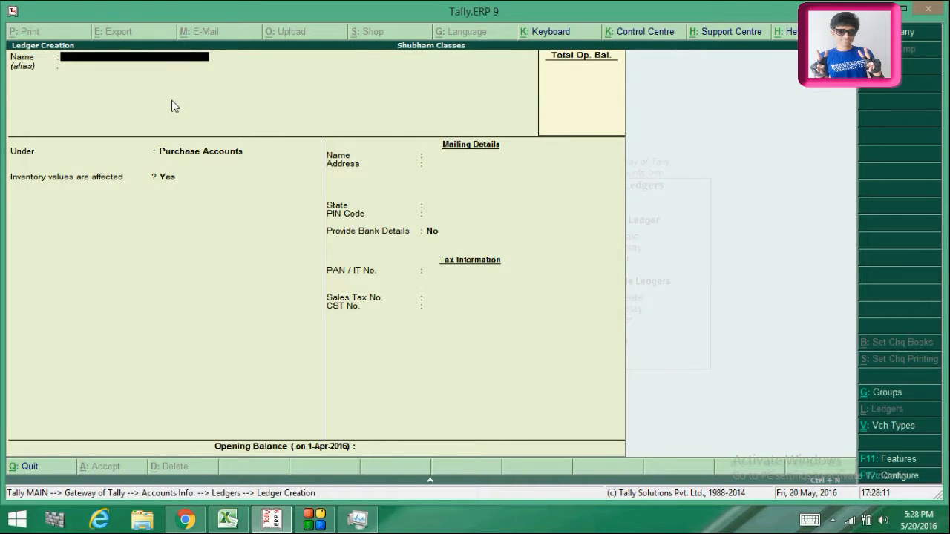
Examine the sixth entry in the Excel workbook, comparing its Sales account with the debited customer account, and return to Tally
click(265, 523)
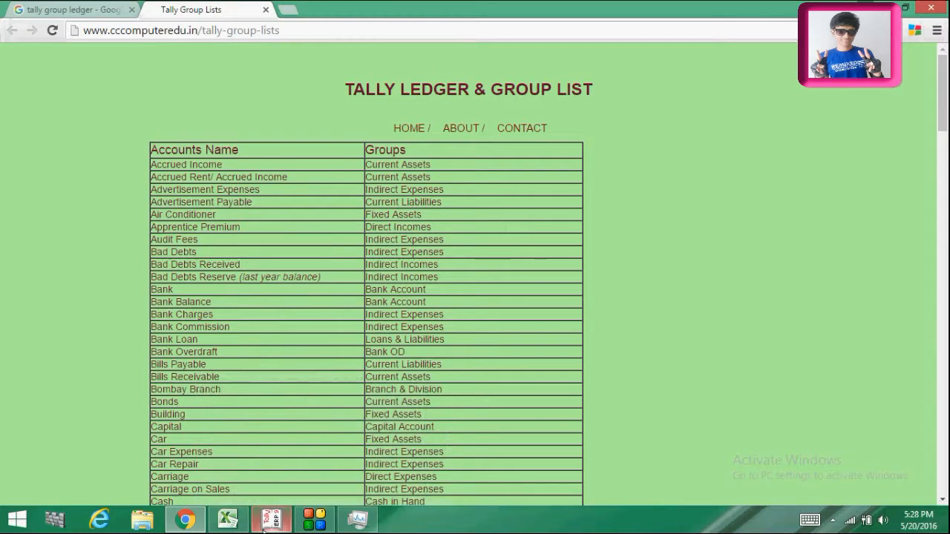
click(263, 528)
click(227, 517)
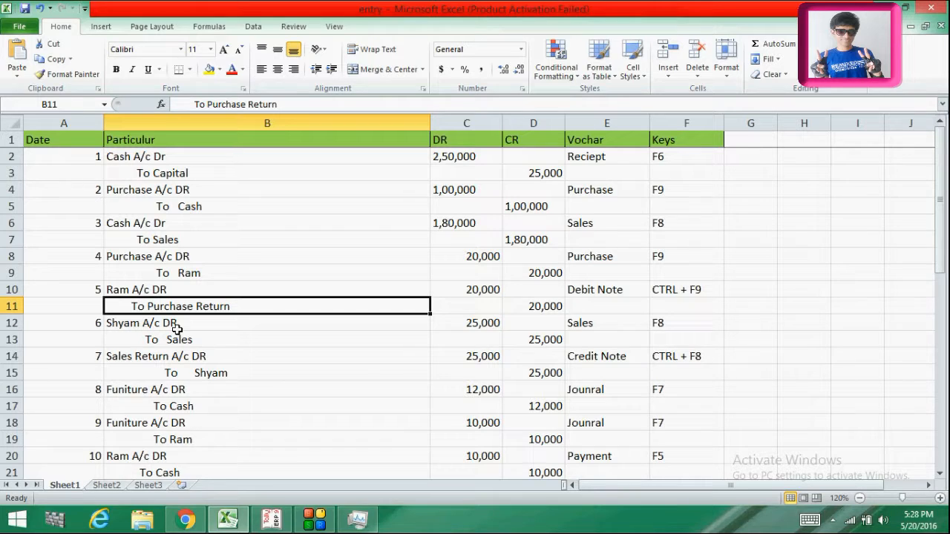
click(180, 339)
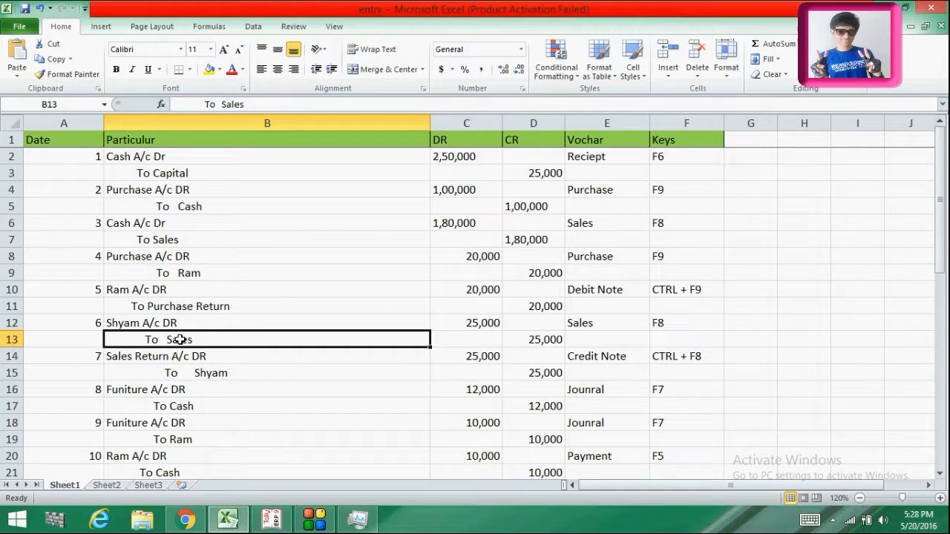
click(131, 324)
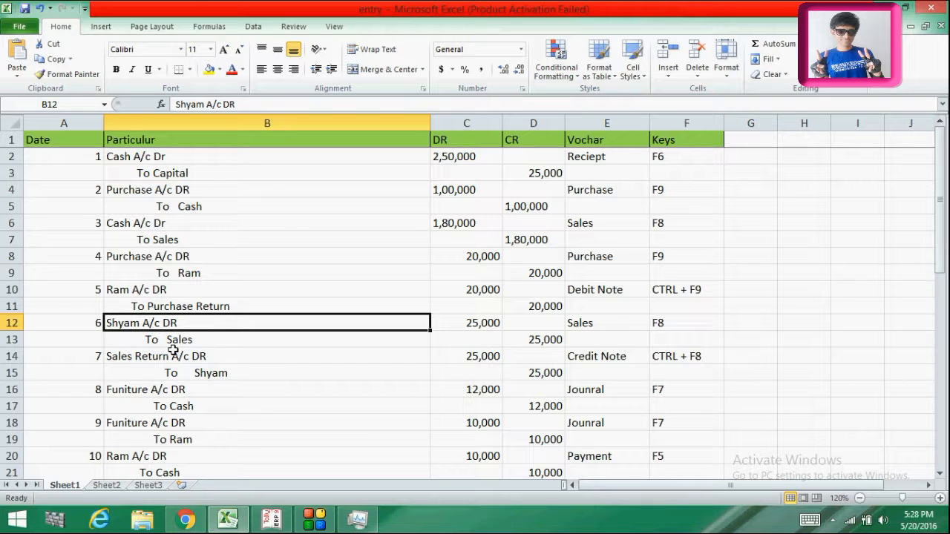
click(269, 519)
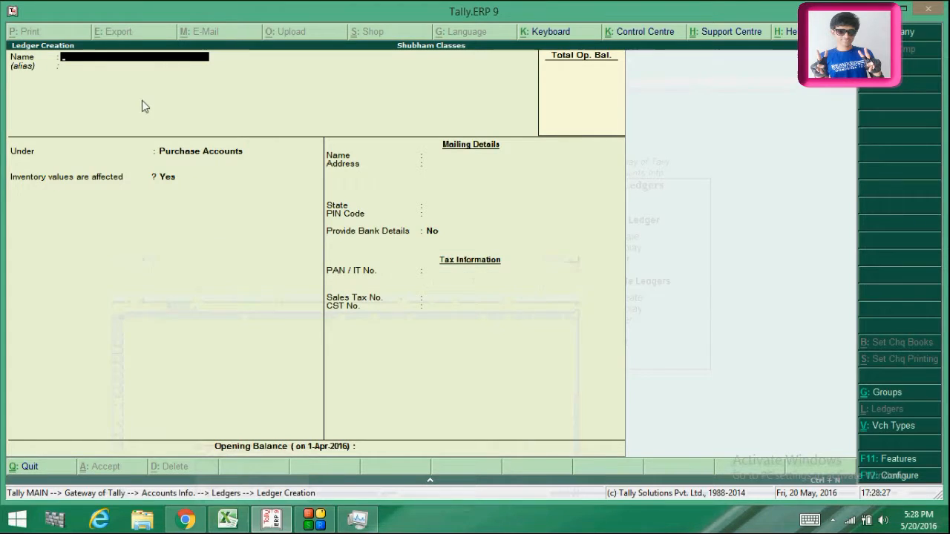
Create the customer's ledger under Sundry Debtors, with bill-by-bill balances and inventory values set to No and no bank details
text(Shayam)
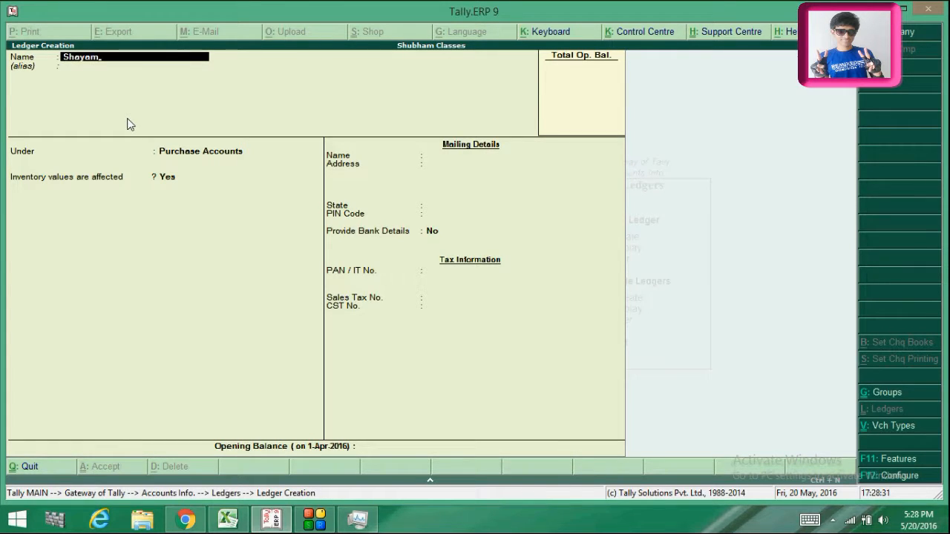
key(Return)
text(Su)
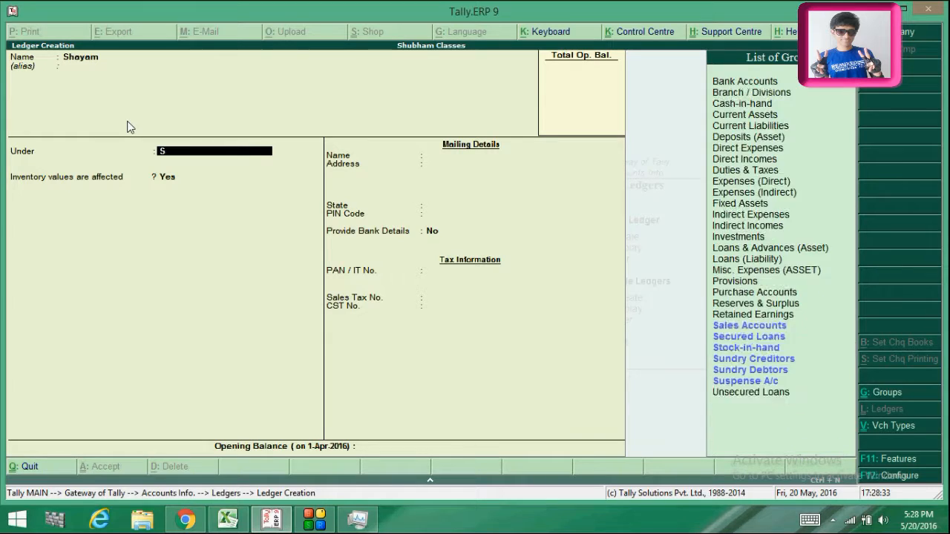
key(Down)
key(Down)
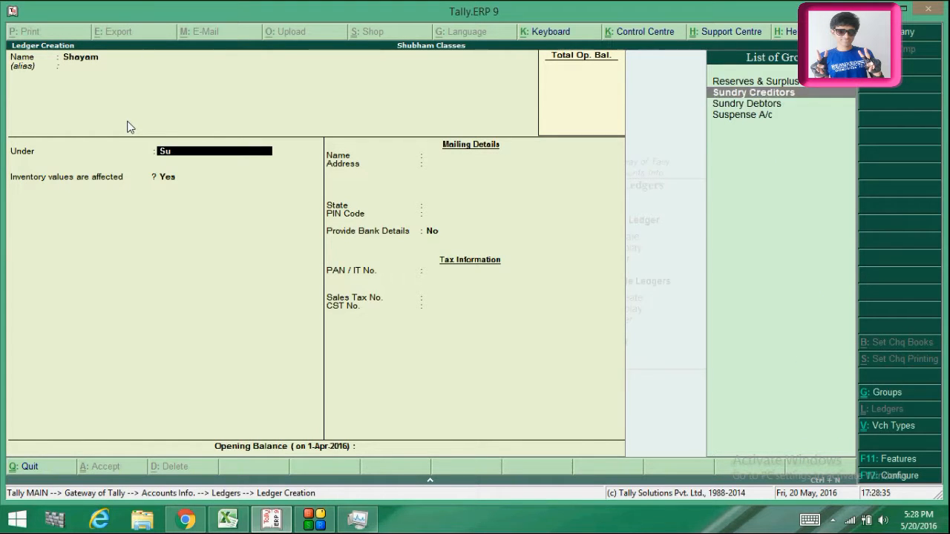
key(Return)
key(Return)
key(Return)
key(Return)
key(Return)
key(Return)
key(Return)
key(Return)
key(Return)
key(Return)
key(Return)
key(Return)
key(Return)
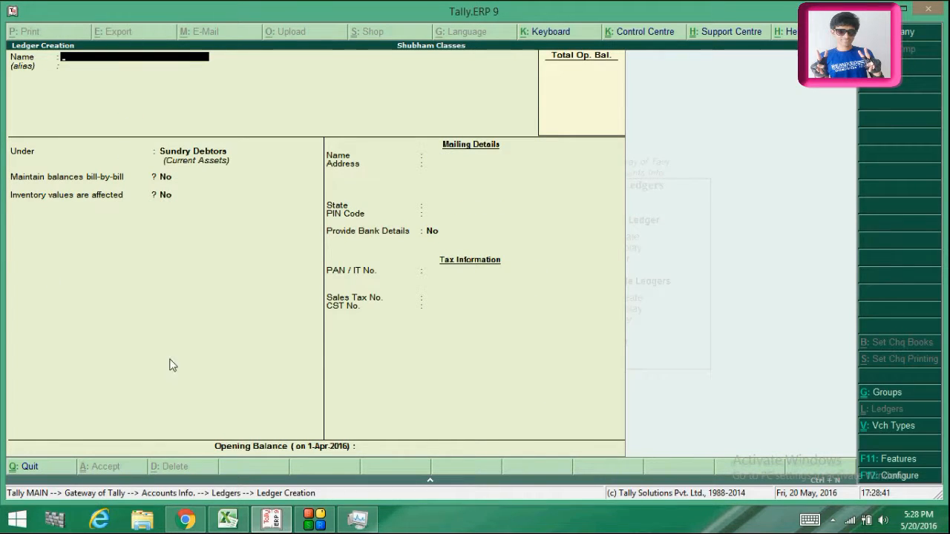
Check the debited Sales Return account of the seventh entry in the Excel workbook, and return to Tally
click(266, 520)
click(268, 520)
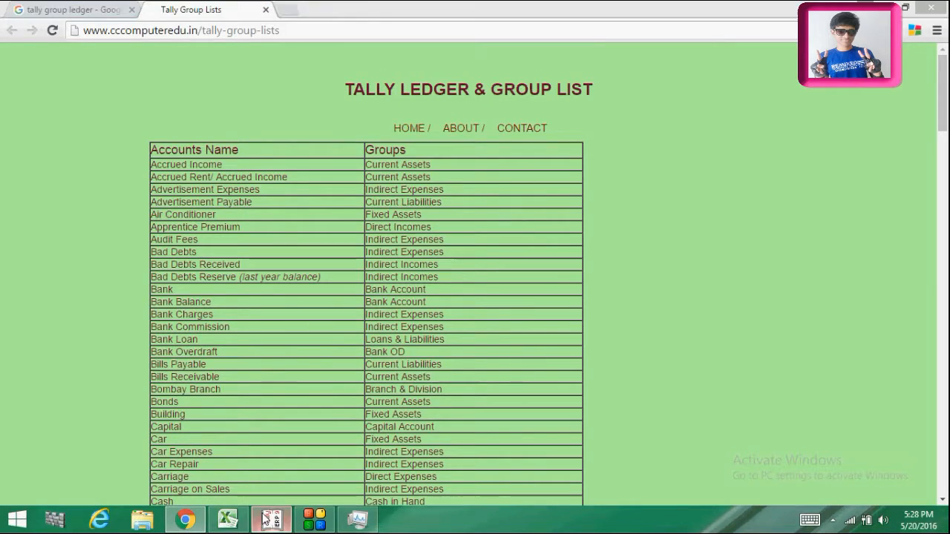
click(229, 520)
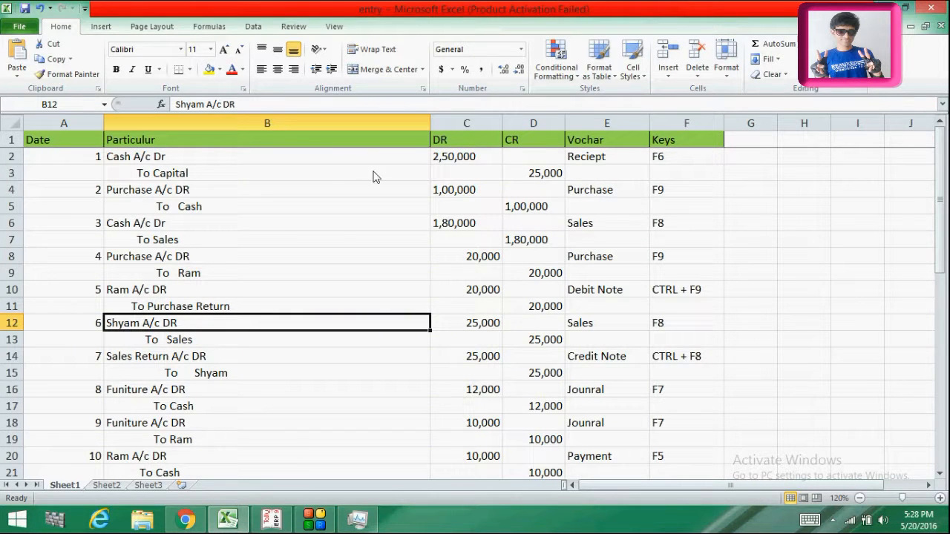
click(882, 8)
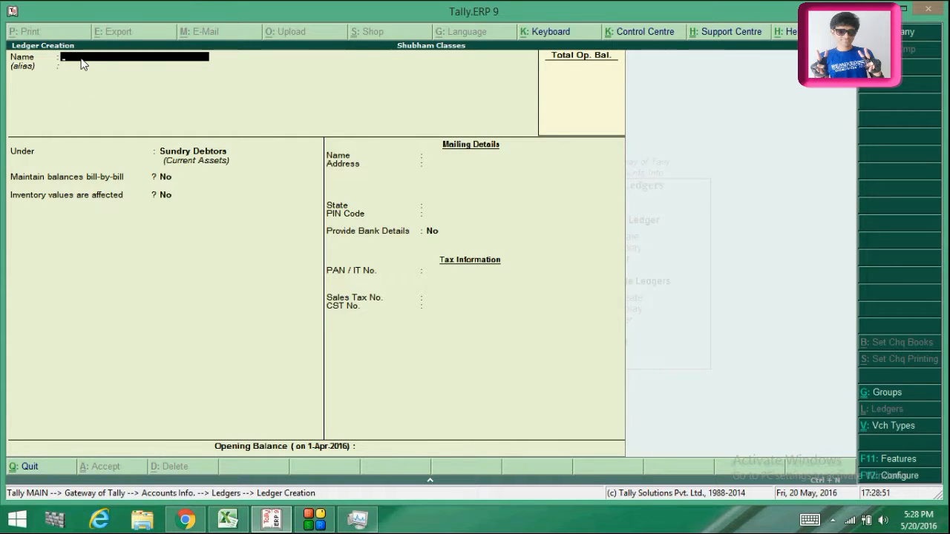
Create a ledger named Sales Return under Sales Accounts, with inventory values affected set to Yes and no bank details
text(Sales Retiu)
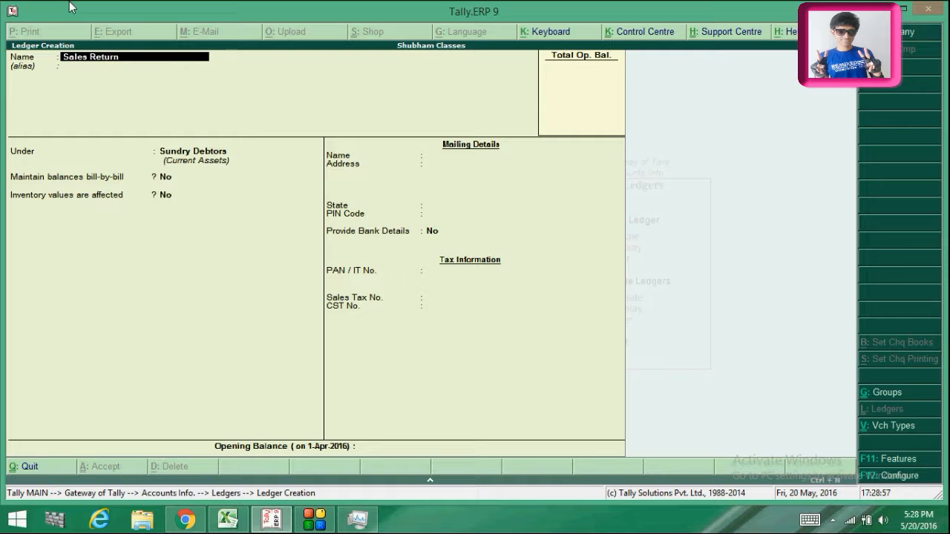
key(Return)
text(Sales)
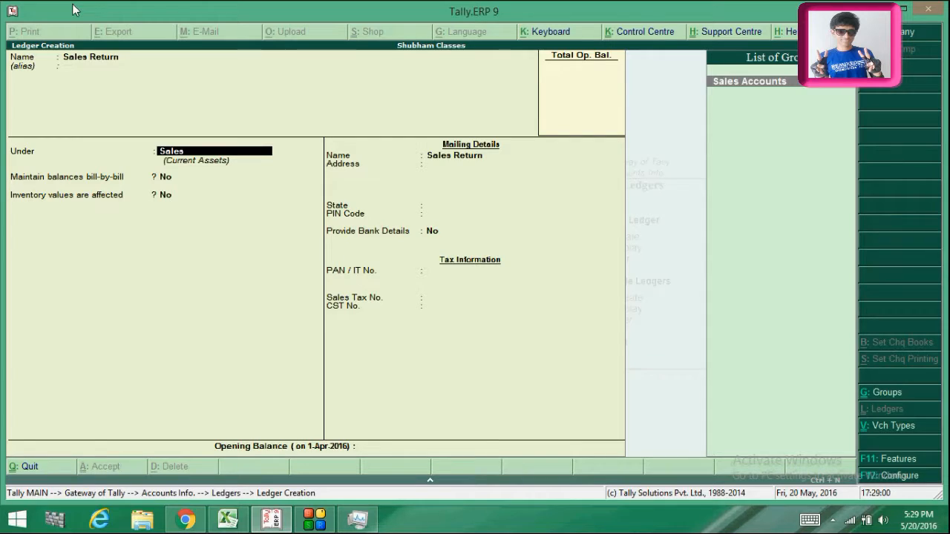
key(Return)
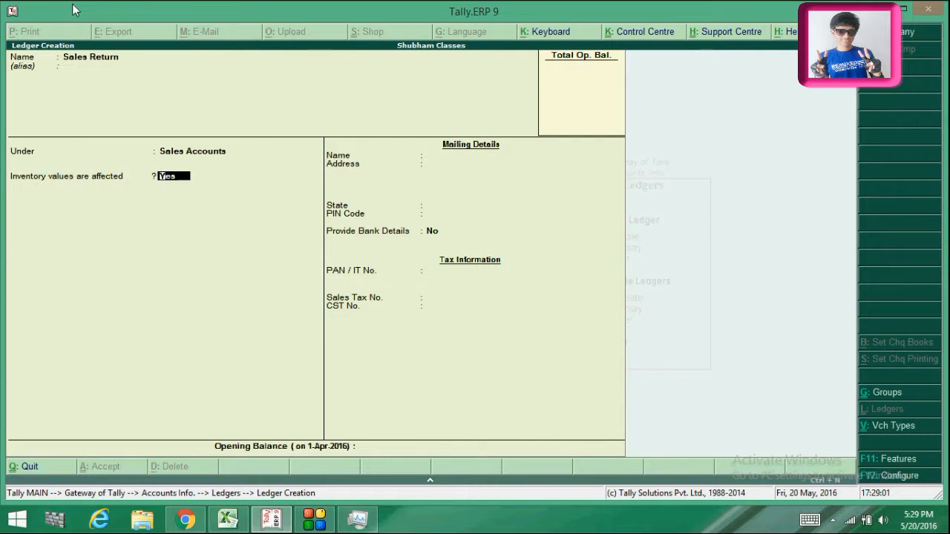
key(Return)
key(Return)
key(Return)
key(Return)
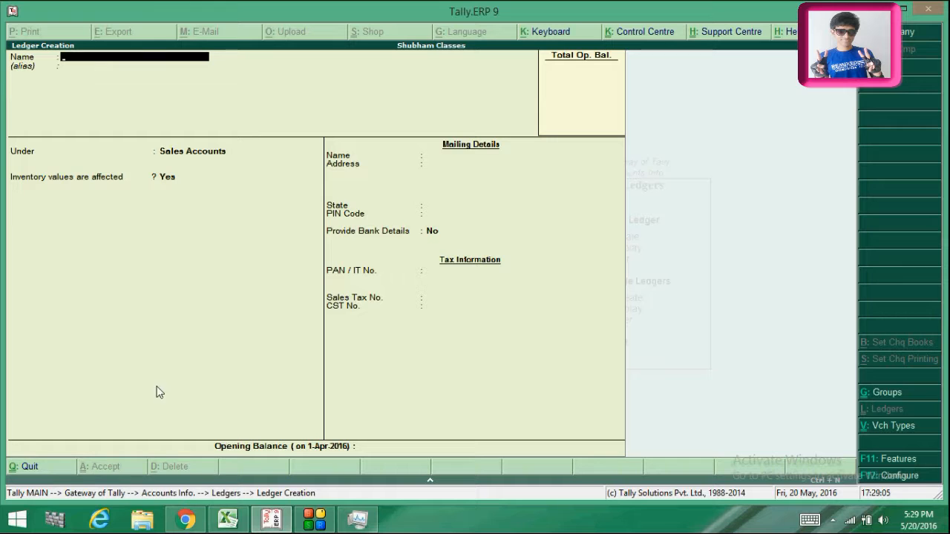
Check the customer account of the seventh entry and the Funiture account of the eighth in the Excel workbook, and return to Tally
click(187, 521)
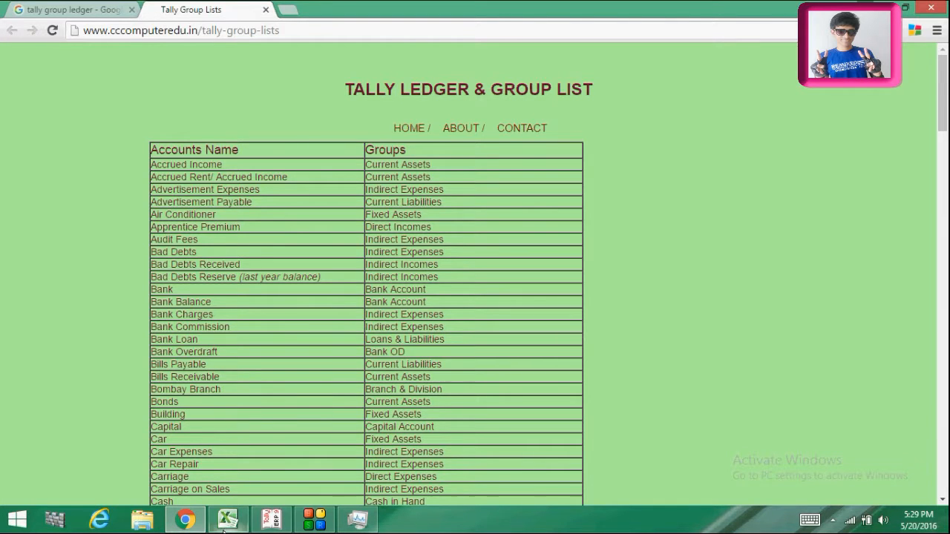
click(269, 521)
click(228, 519)
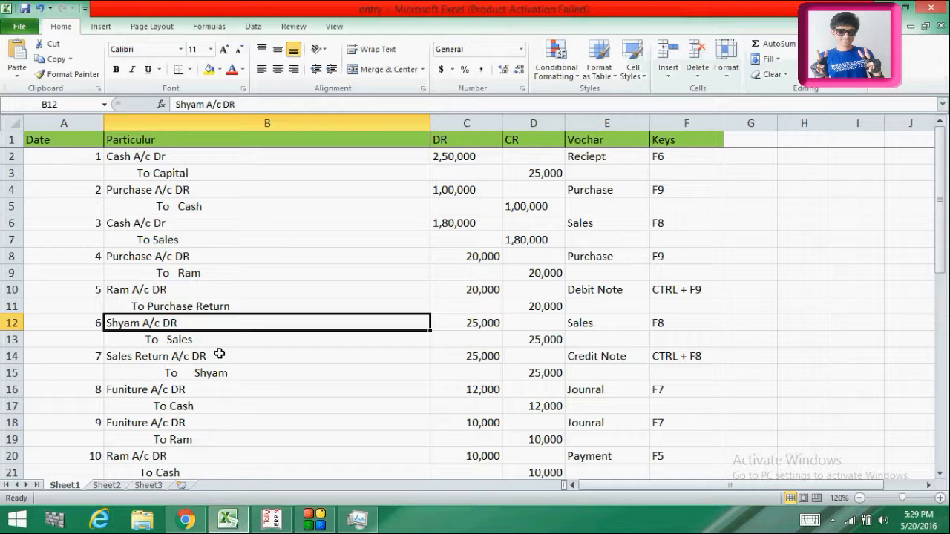
click(185, 371)
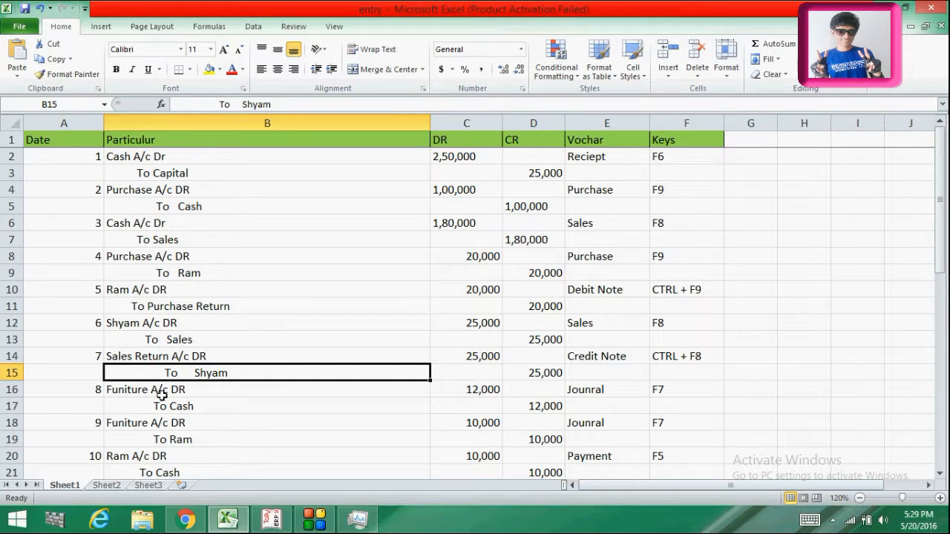
click(161, 396)
click(185, 520)
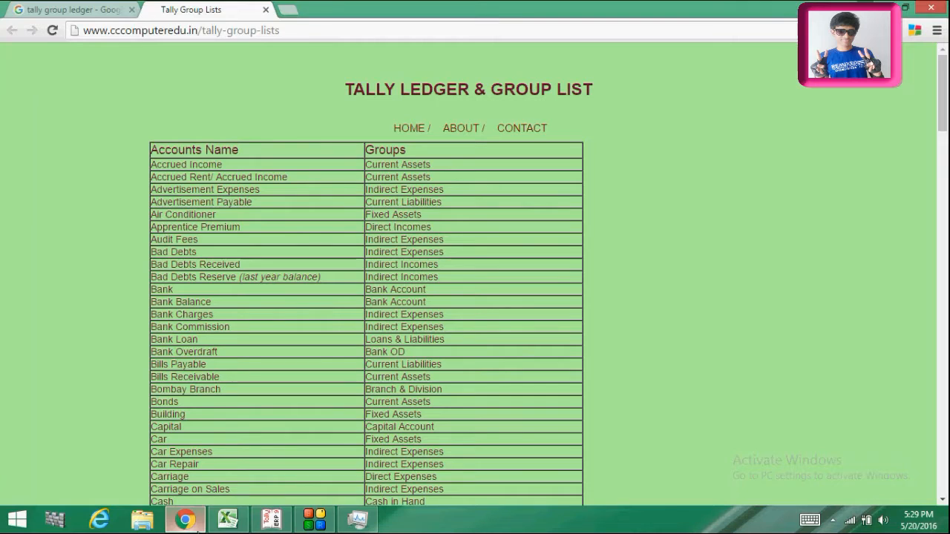
click(229, 520)
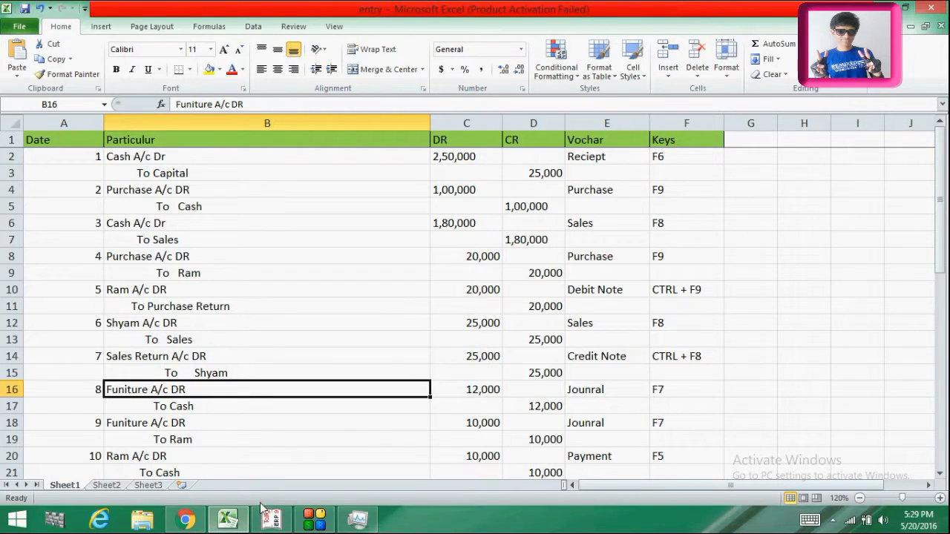
click(268, 519)
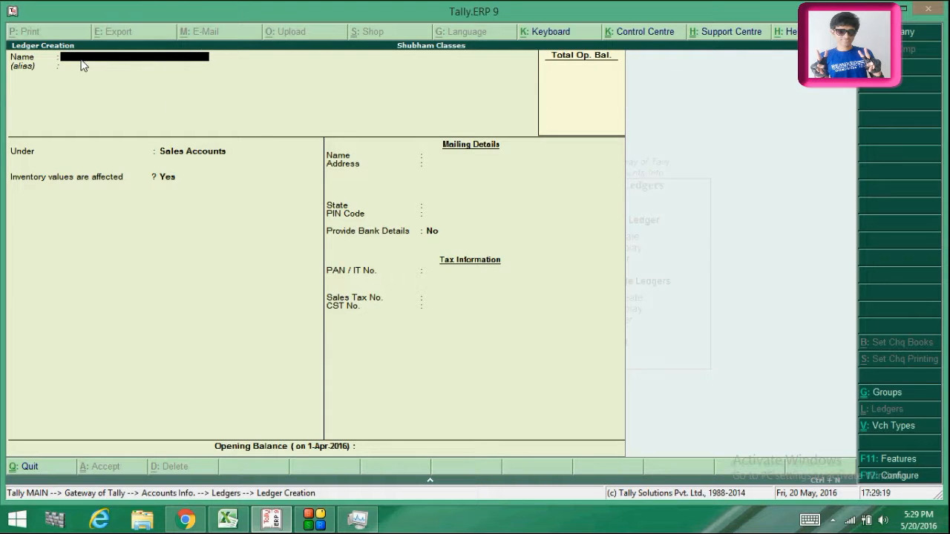
Create a ledger named Funiture under Fixed Assets, with inventory values affected set to No and no bank details
text(Funiture)
key(Return)
key(Return)
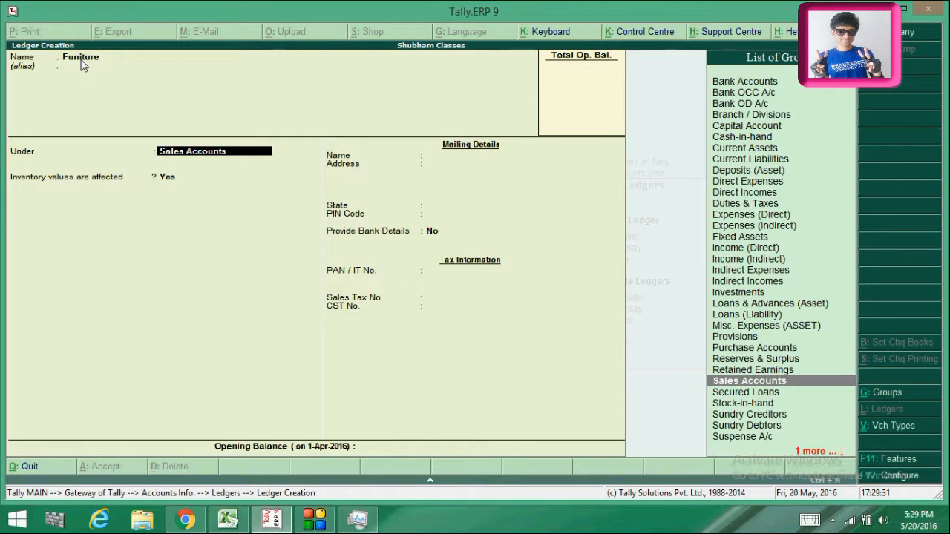
text(Fixed)
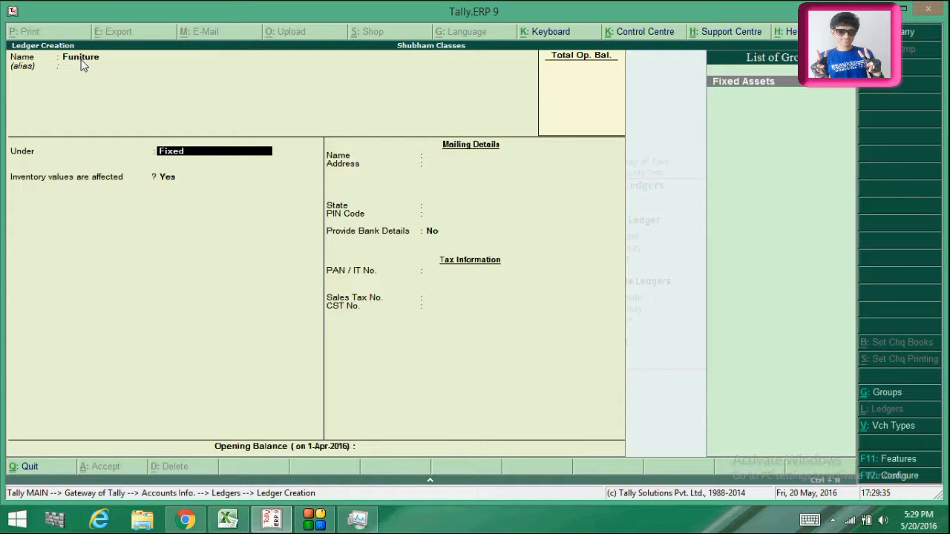
text(a)
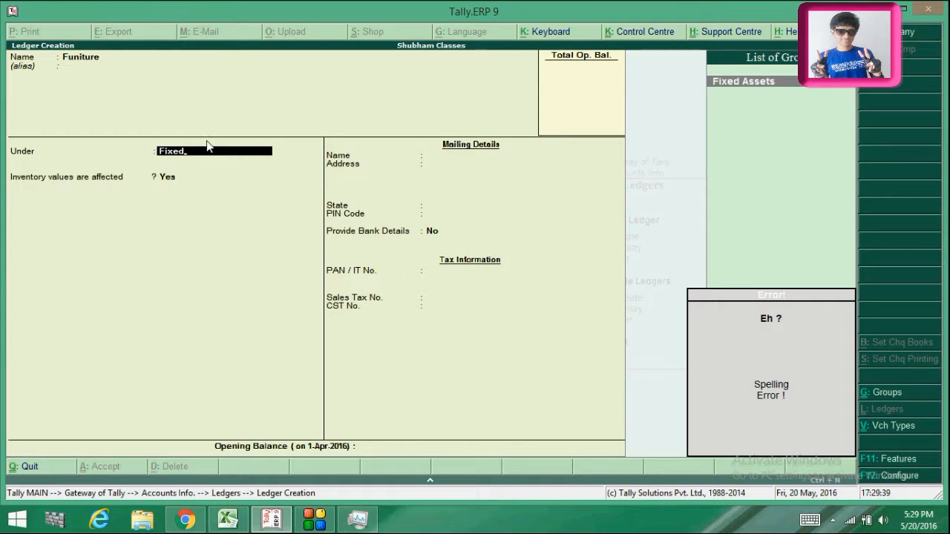
click(723, 83)
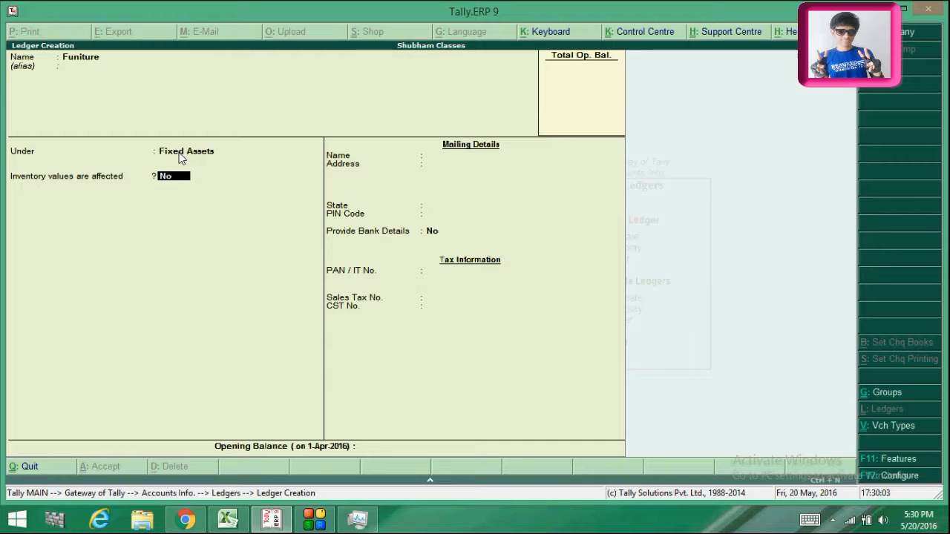
key(Return)
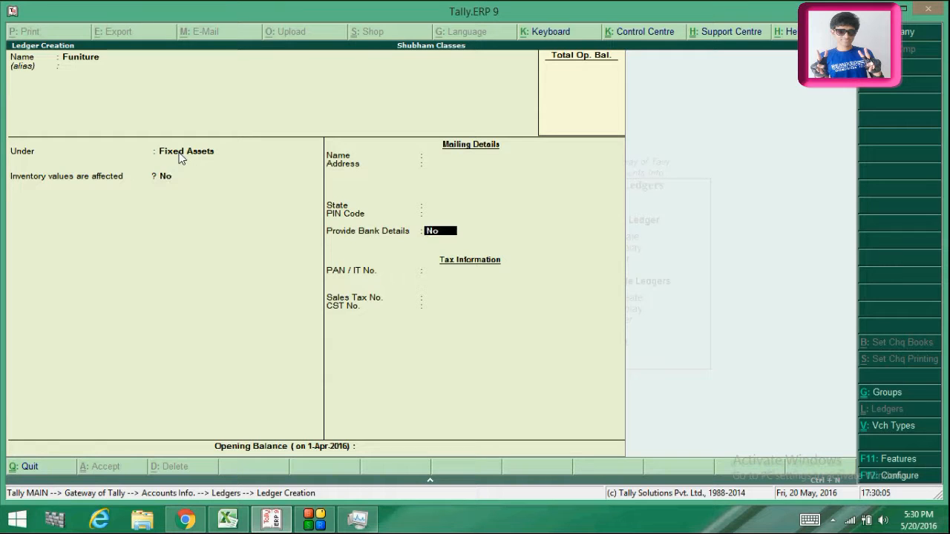
key(Return)
key(Return)
key(Return)
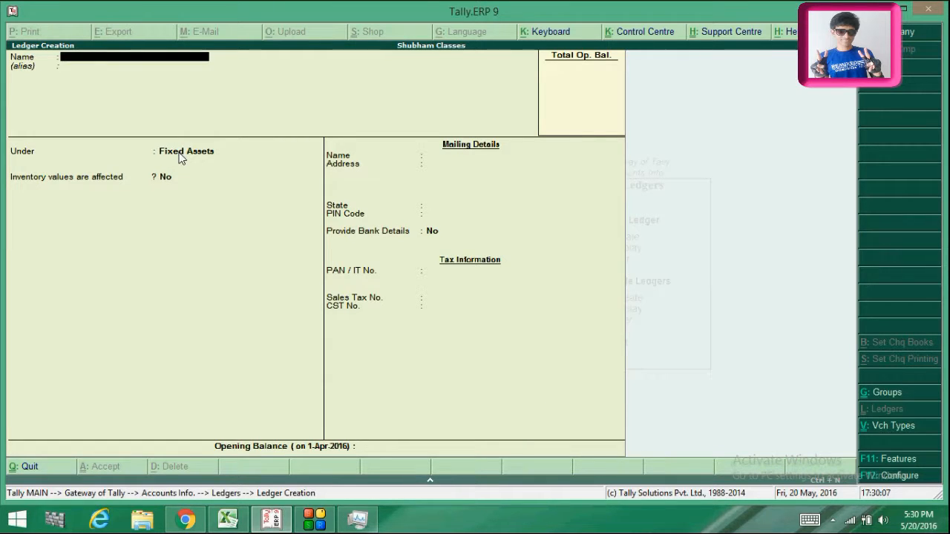
Check the accounts of the ninth to eleventh entries and the twelfth entry's Loss by Fire account in the Excel workbook, and return to Tally
click(229, 520)
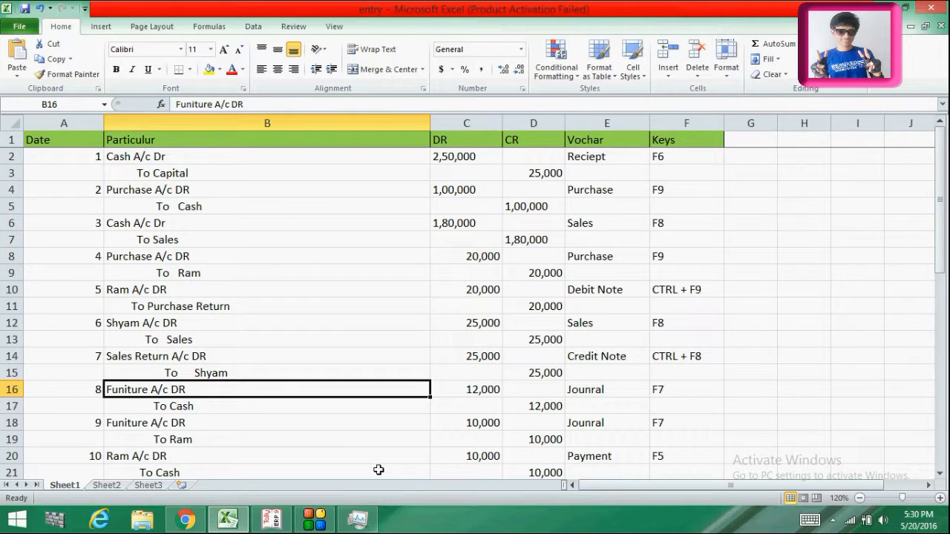
drag(940, 191, 941, 209)
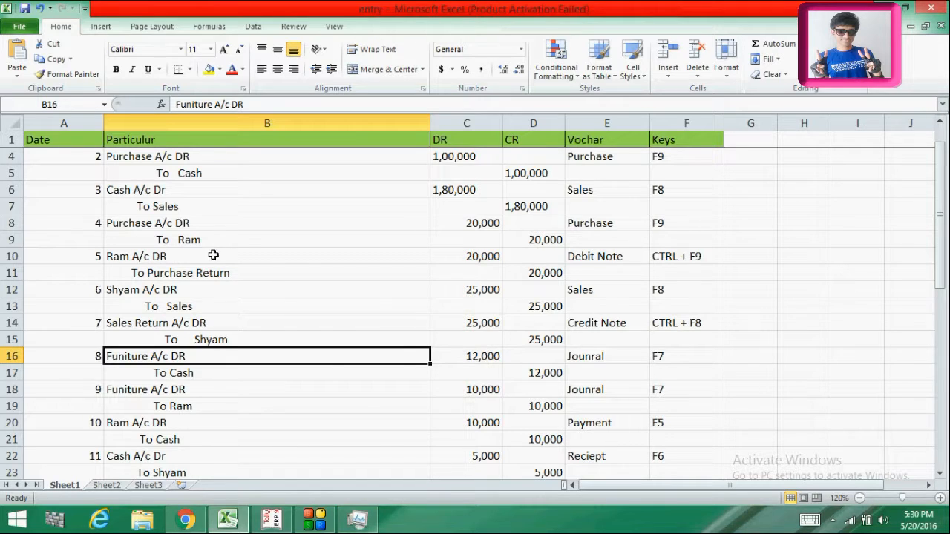
drag(932, 189, 944, 228)
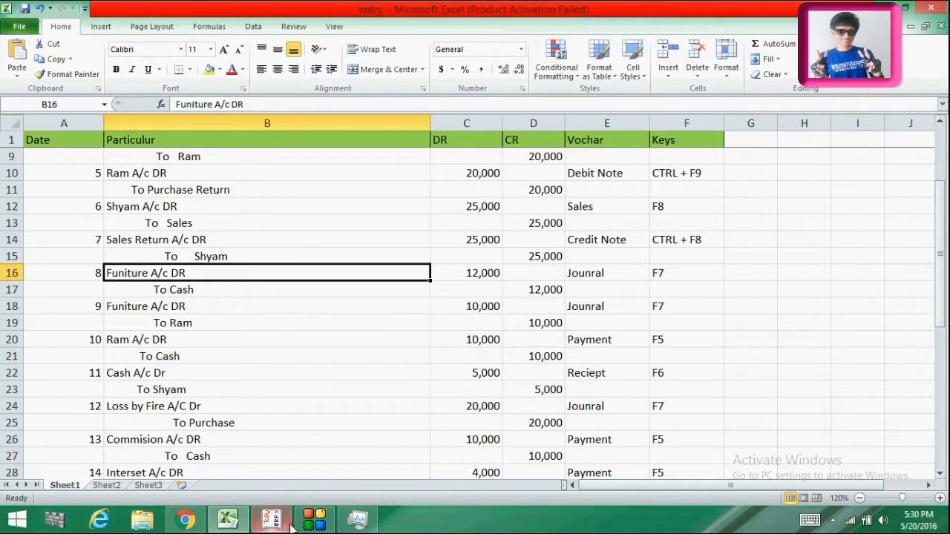
click(159, 358)
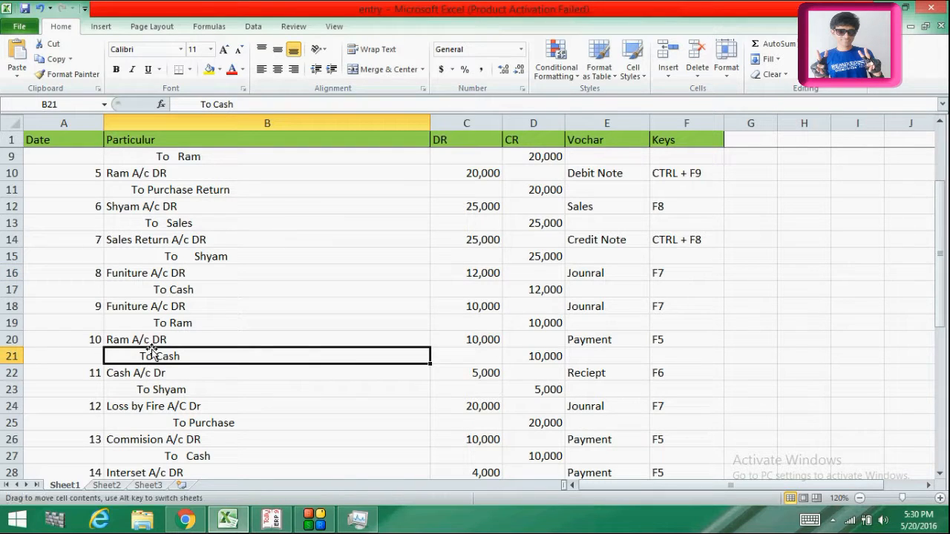
click(155, 339)
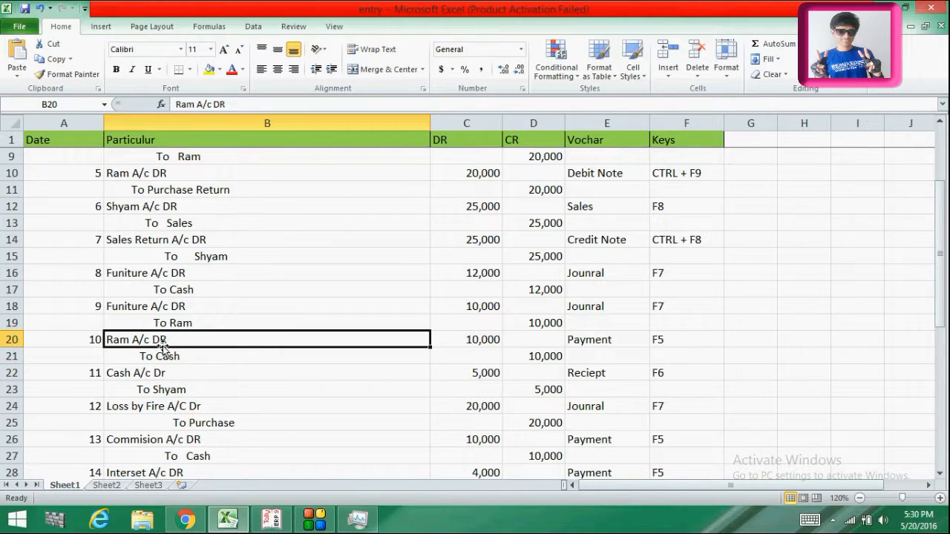
drag(942, 249, 943, 263)
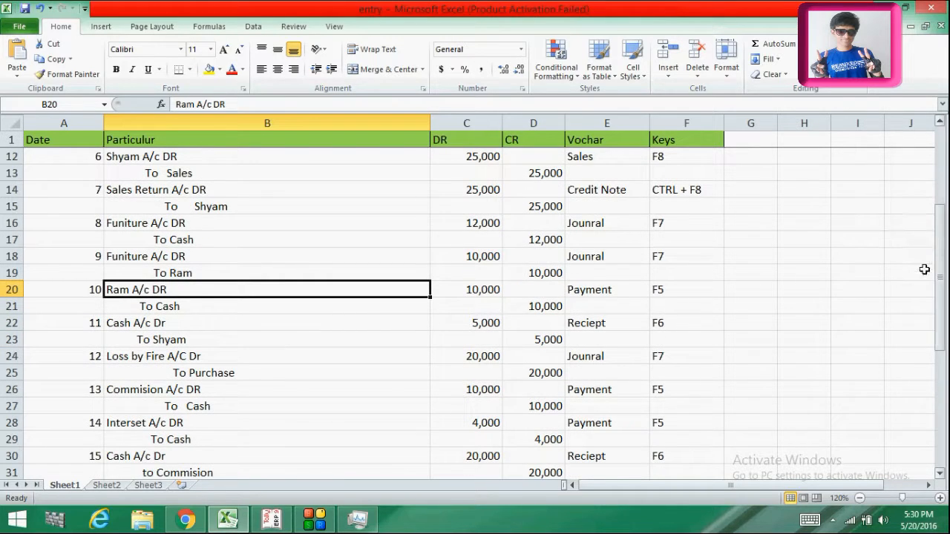
click(201, 342)
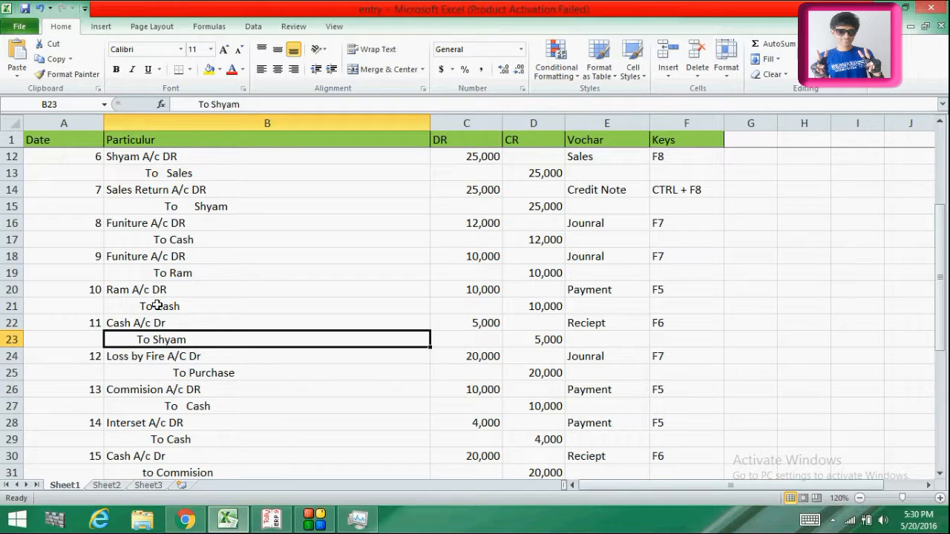
click(151, 367)
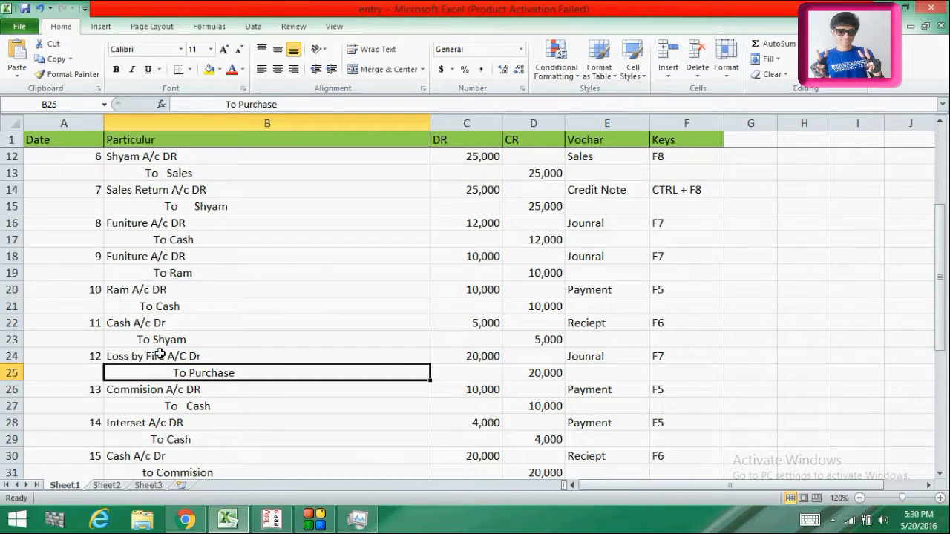
click(160, 354)
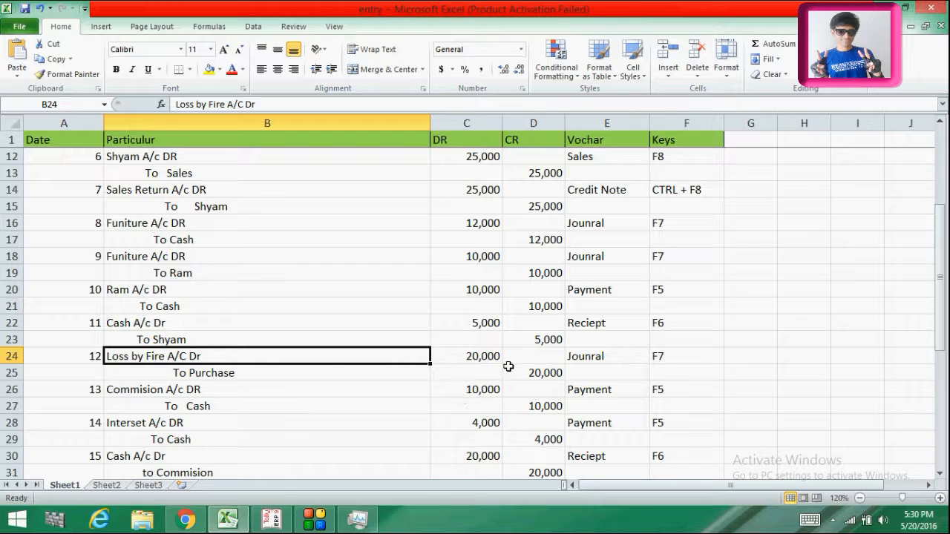
click(239, 528)
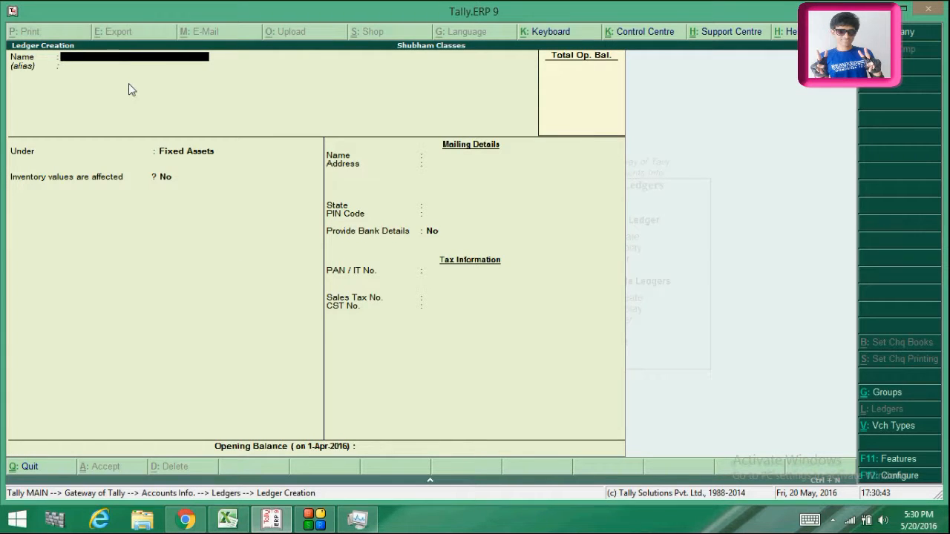
Create a ledger named Loss by Fire under Indirect Expenses, with inventory values affected set to No and no bank details
text(Loss by Fire)
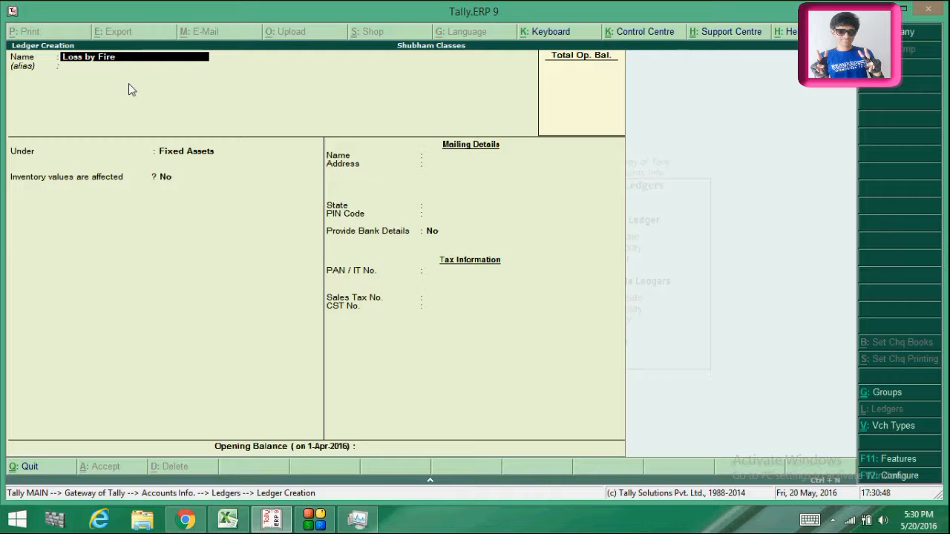
click(187, 152)
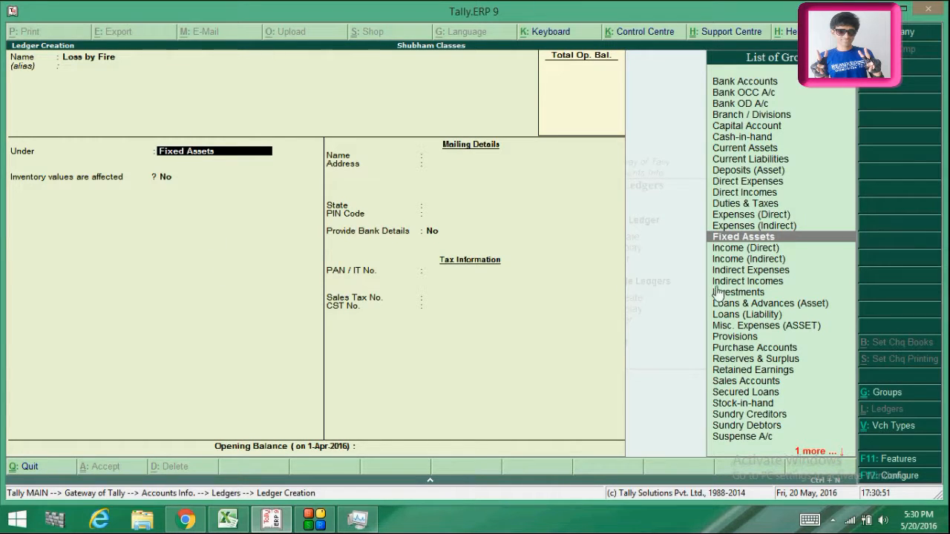
key(Down)
key(Down)
key(Down)
key(Down)
key(Down)
key(Down)
key(Down)
key(Down)
key(Down)
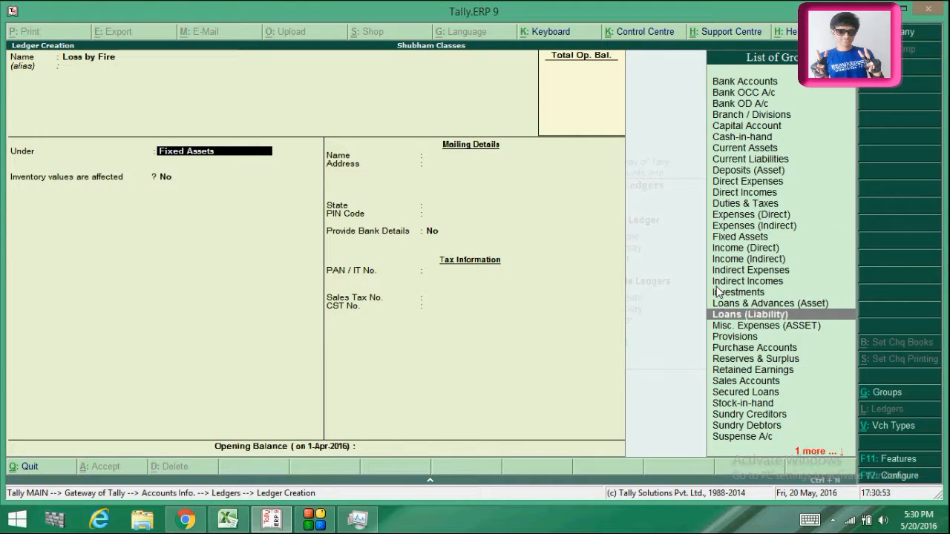
key(Up)
key(Up)
key(Up)
key(Up)
key(Up)
key(Up)
key(Up)
key(Up)
key(Up)
key(Up)
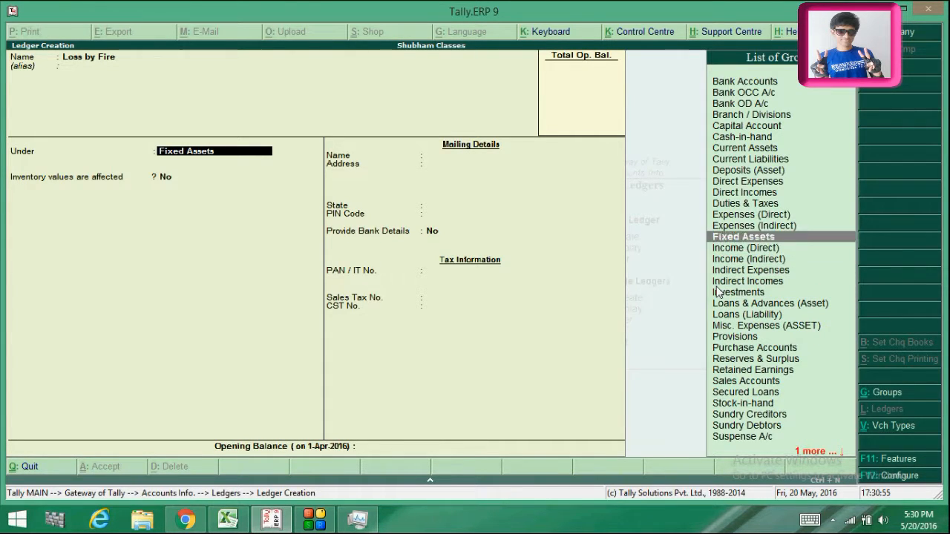
key(Return)
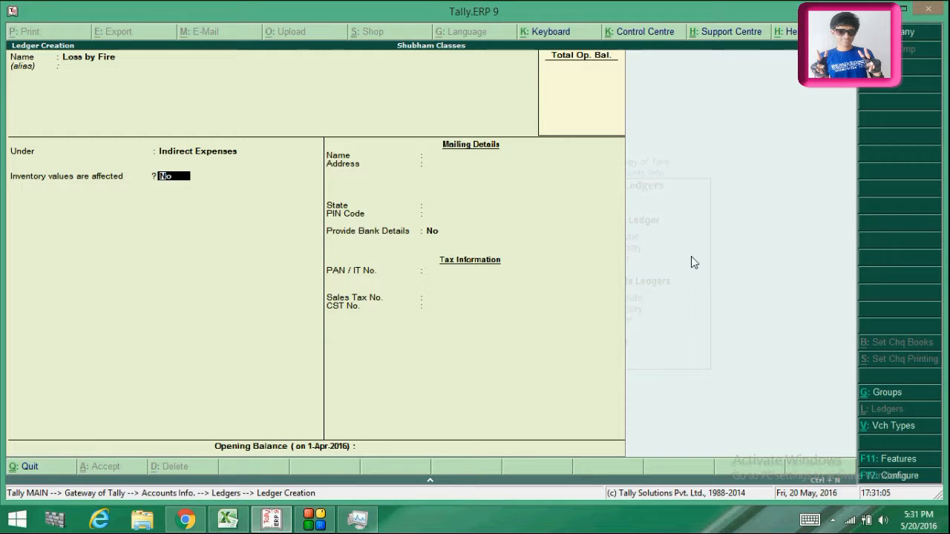
key(Return)
key(Return)
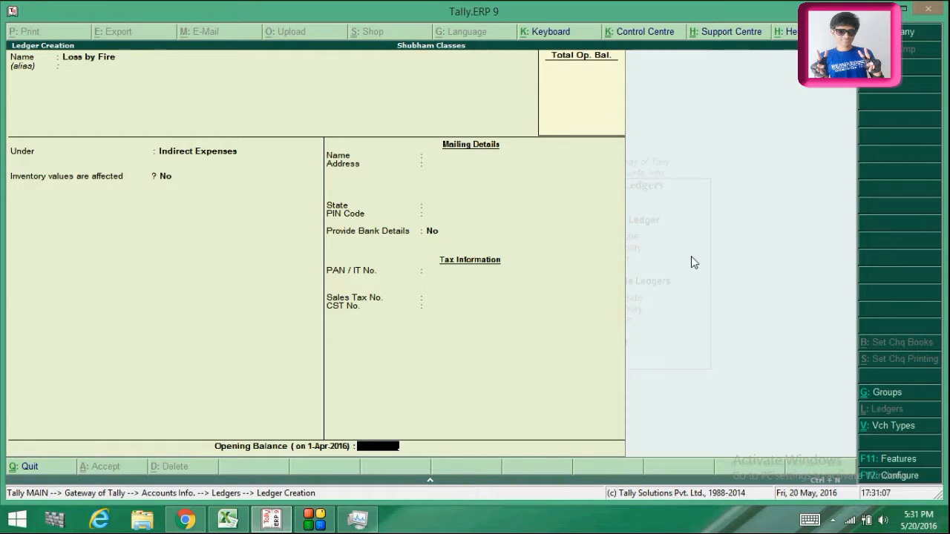
key(Return)
key(Return)
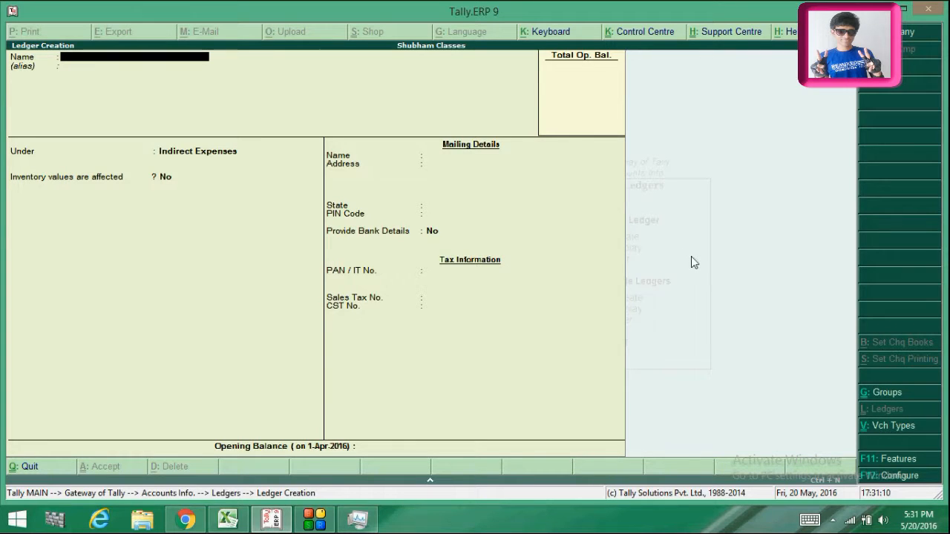
Check the debited Commision account of the thirteenth entry in the Excel workbook, and return to Tally
click(230, 519)
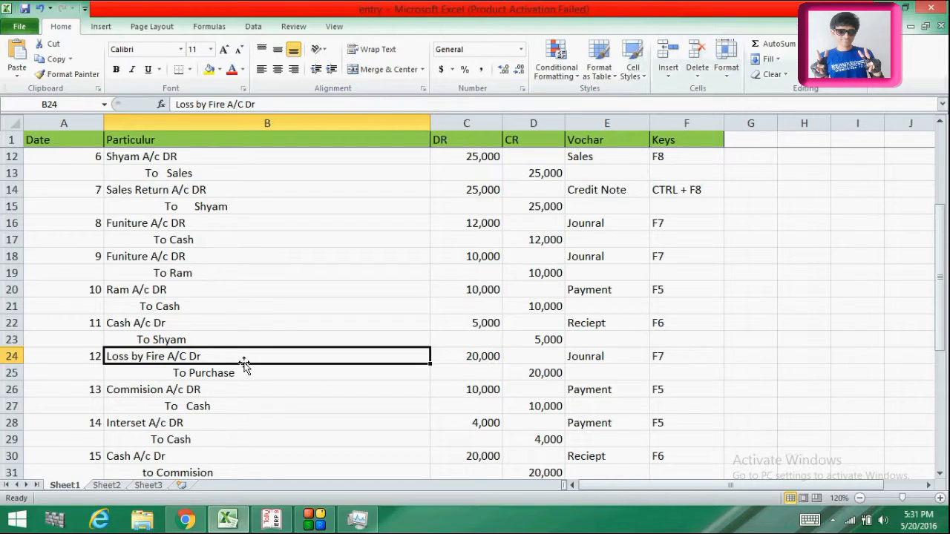
click(193, 392)
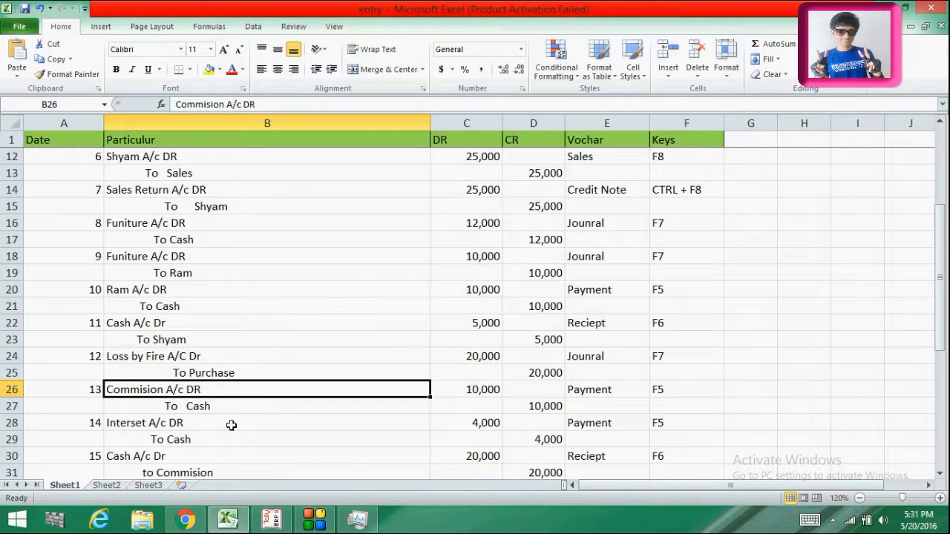
key(alt+Tab)
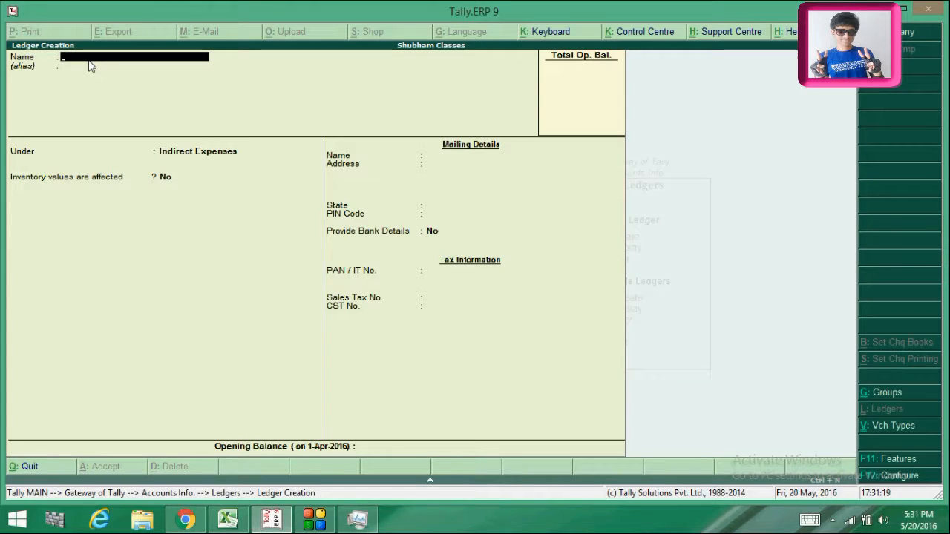
Create a ledger named Commison under Indirect Expenses, with inventory values affected set to No and no bank details
text(m)
key(Return)
key(Return)
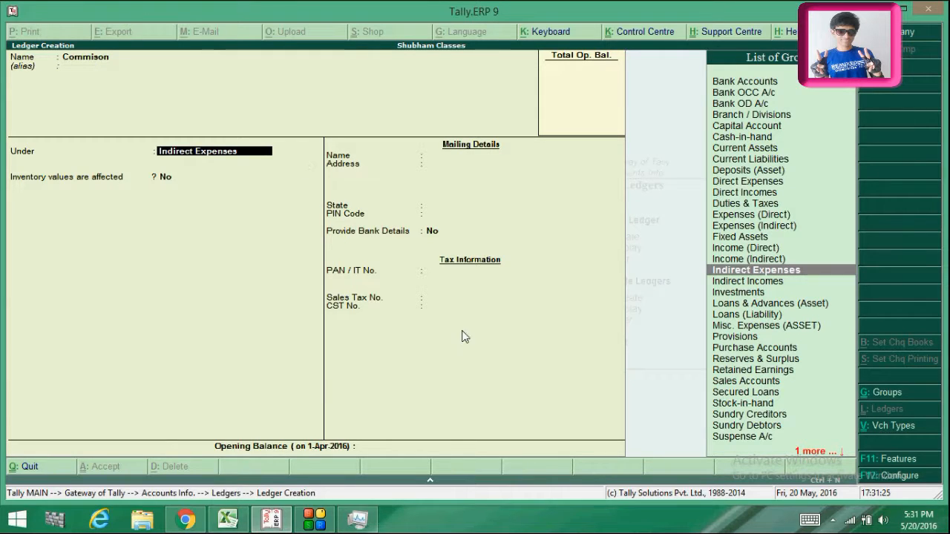
click(733, 240)
key(Down)
key(Down)
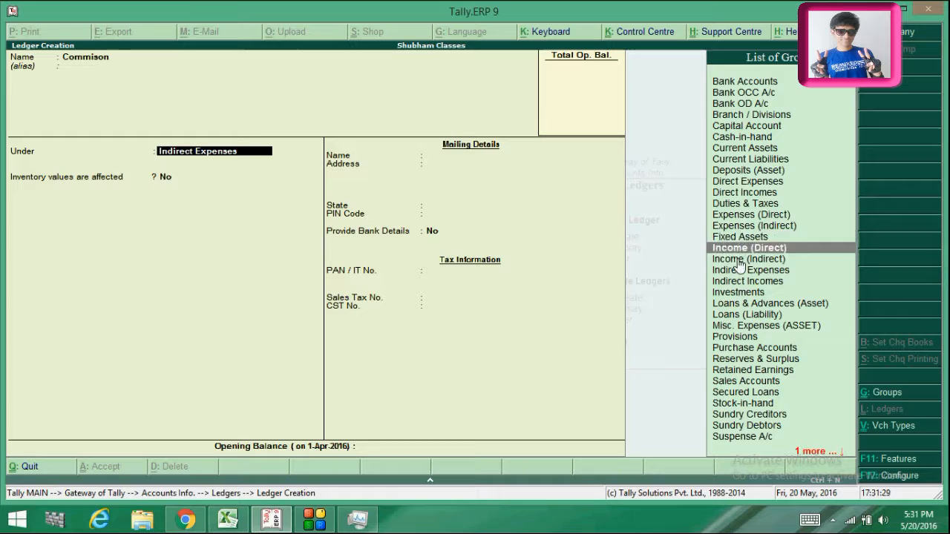
click(735, 250)
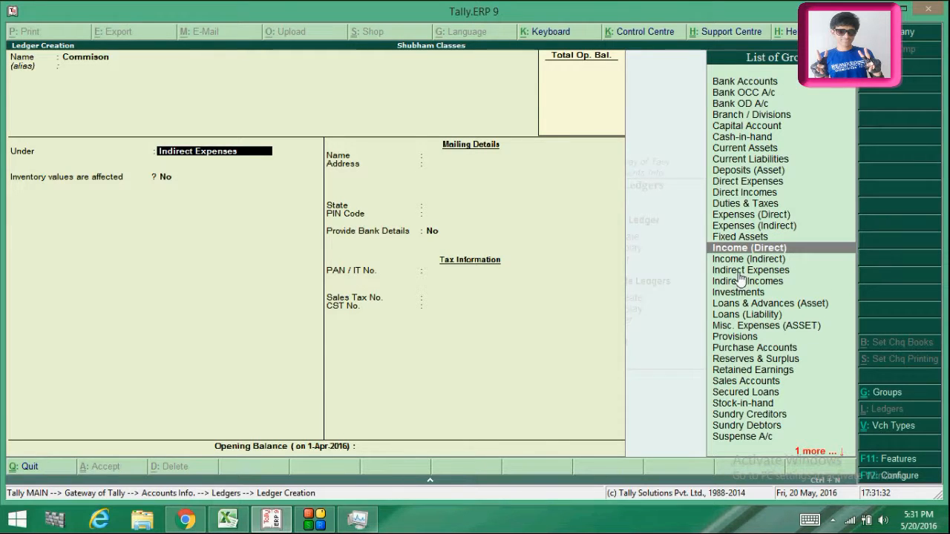
click(740, 271)
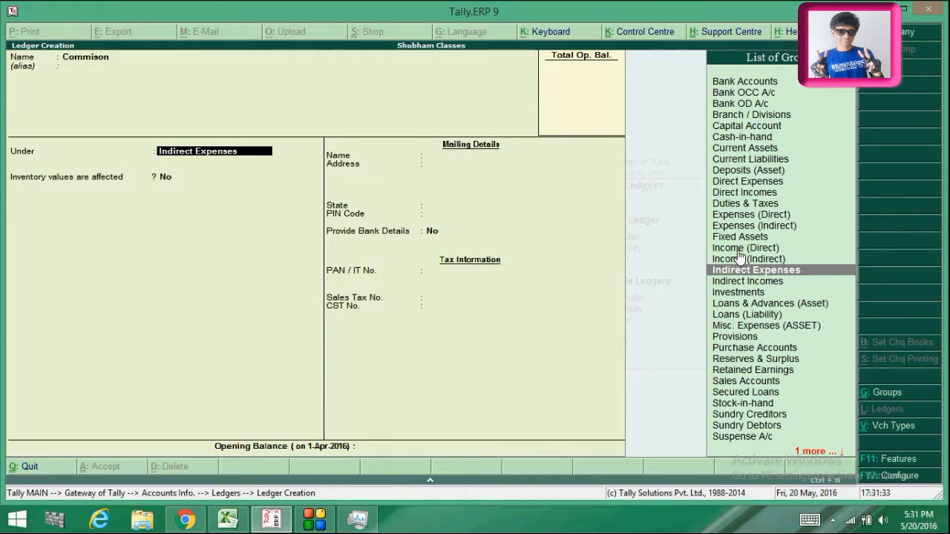
click(738, 218)
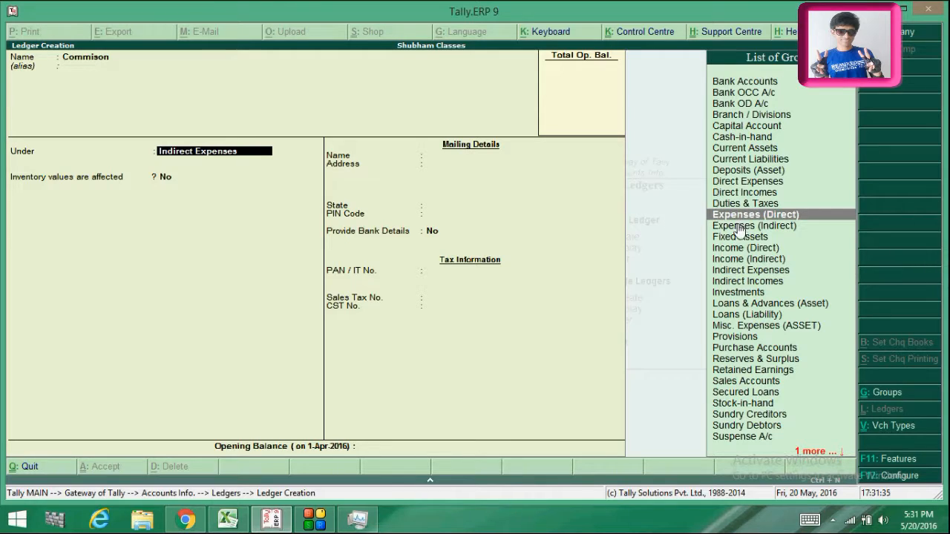
click(738, 224)
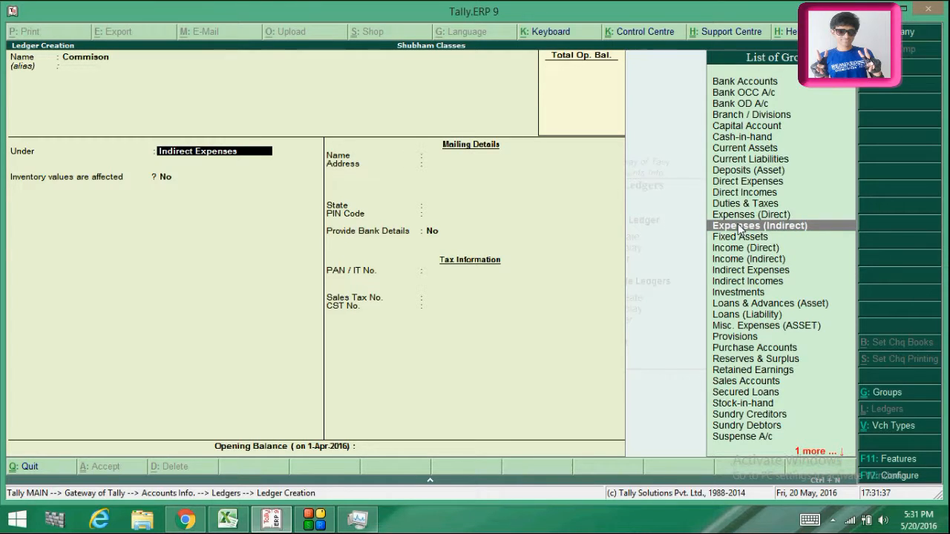
click(739, 226)
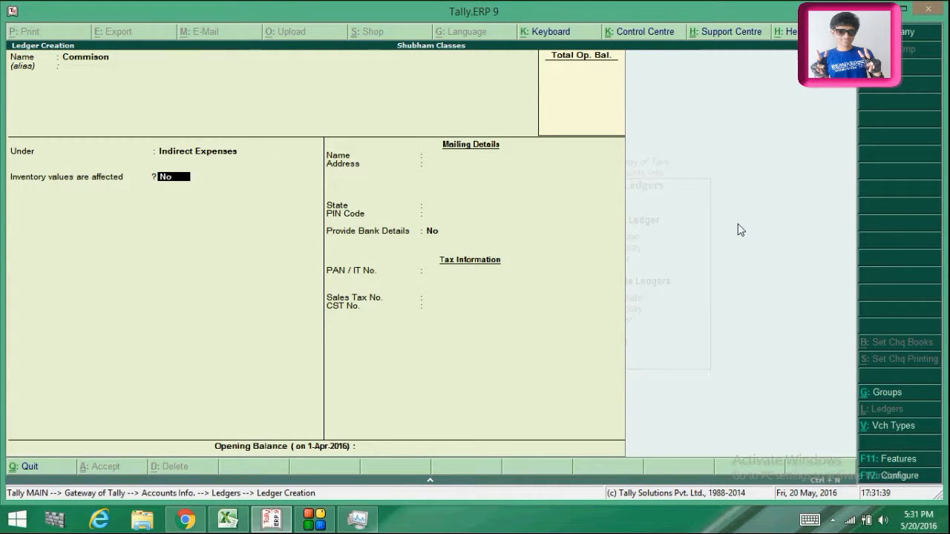
key(Return)
key(Return)
key(Return)
key(Return)
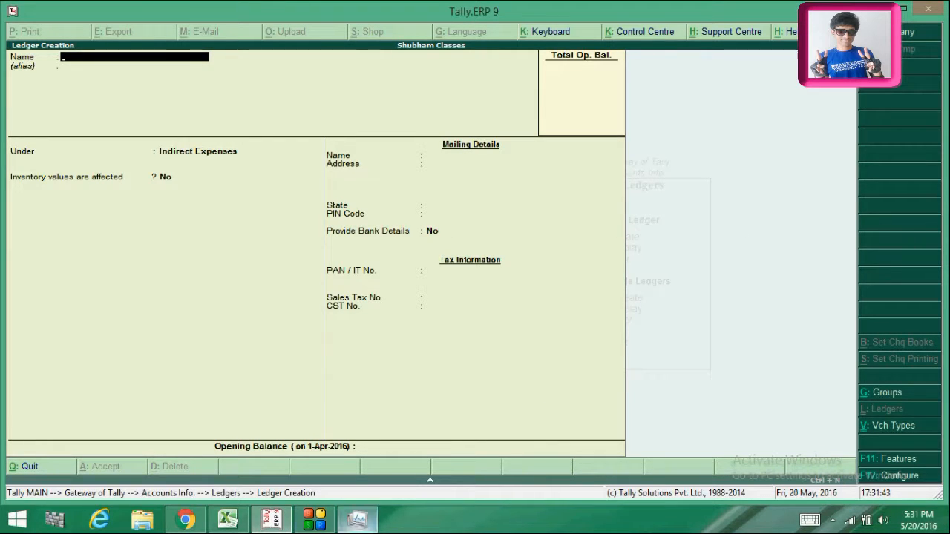
Check the fourteenth entry's Interset account in the Excel workbook and the Tally group list web page, and return to Tally
click(238, 387)
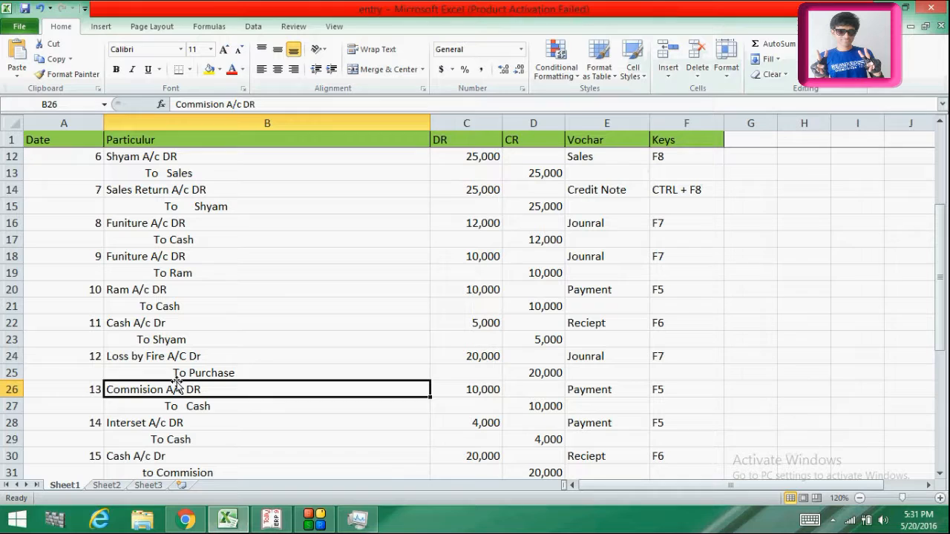
click(162, 426)
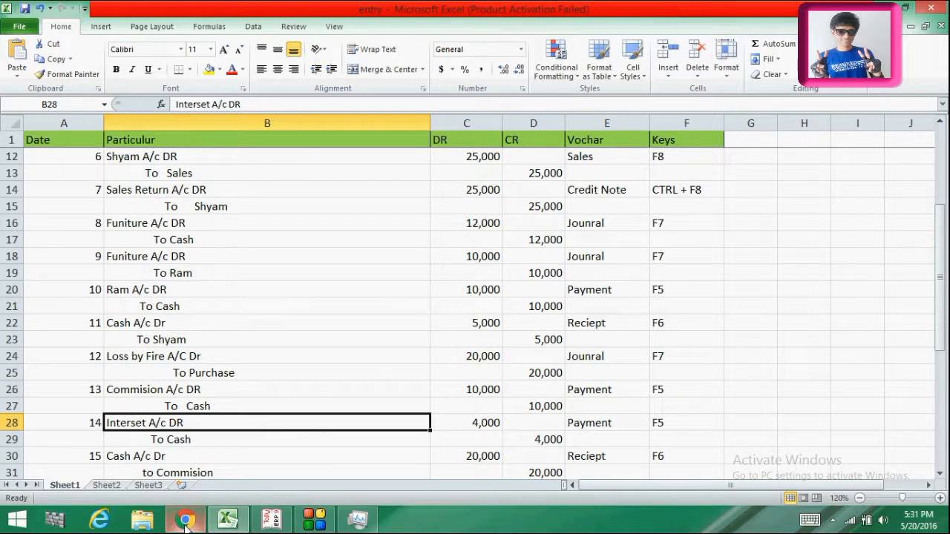
click(187, 437)
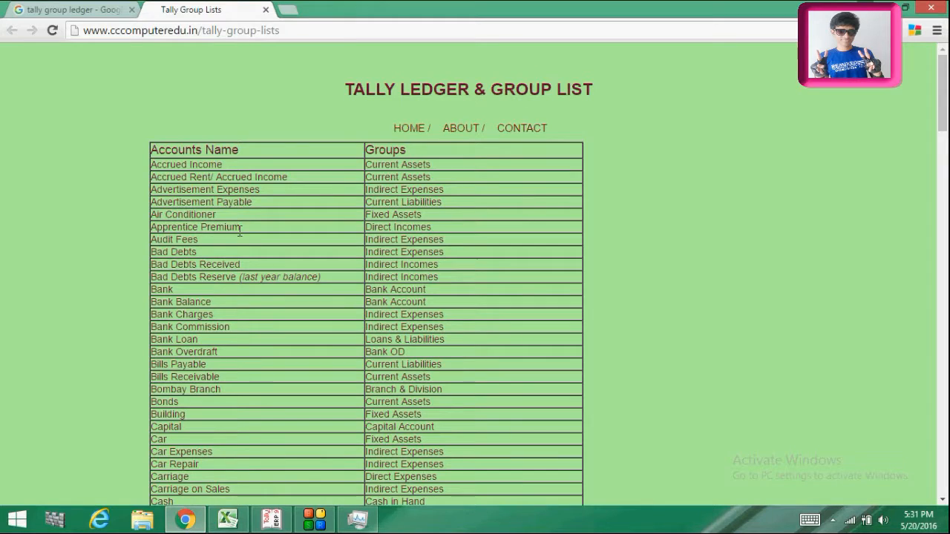
click(229, 523)
click(272, 523)
Create a ledger named Interset under Indirect Expenses, with inventory values affected set to No and no bank details
text(Interset)
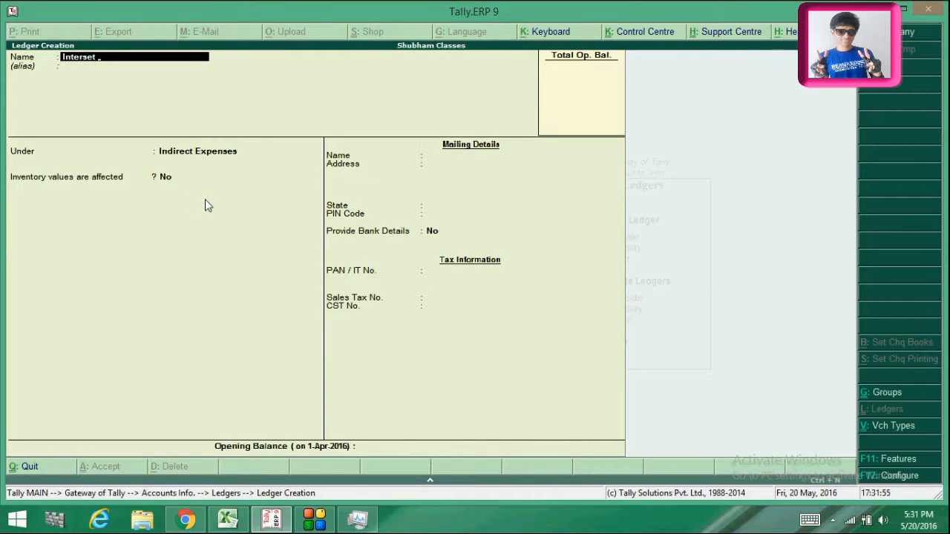
key(Return)
key(Return)
key(Return)
key(Return)
key(Return)
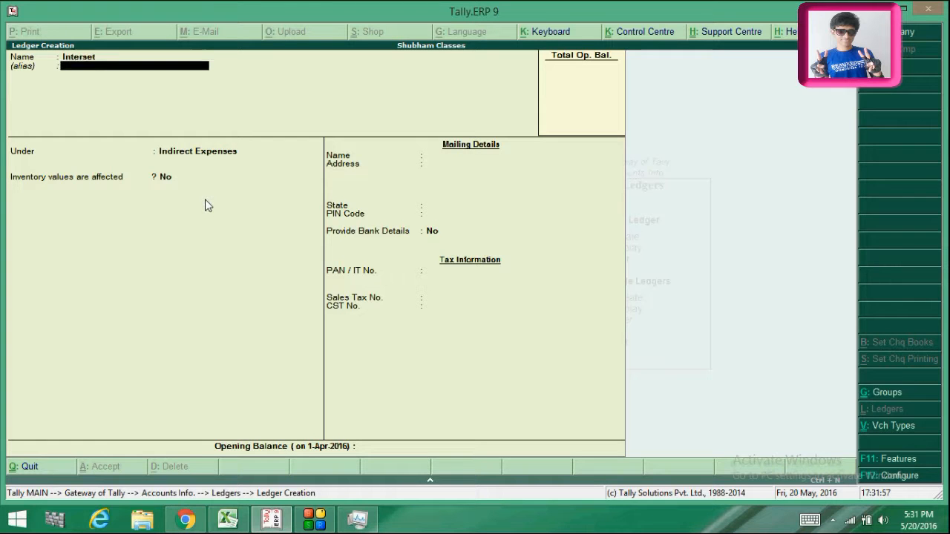
key(Return)
key(Return)
Check the credited Commision account of the fifteenth entry in the Excel workbook, and return to Tally
click(227, 522)
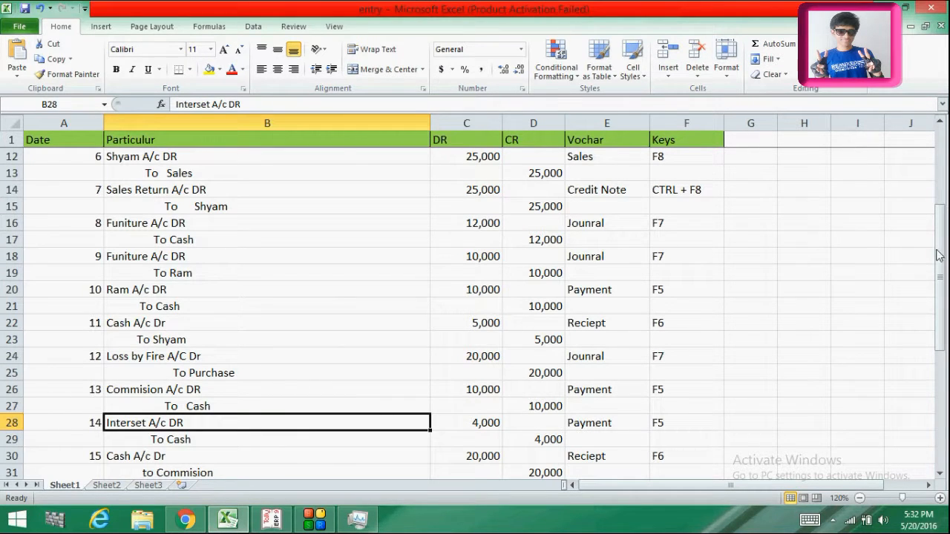
drag(942, 256, 943, 295)
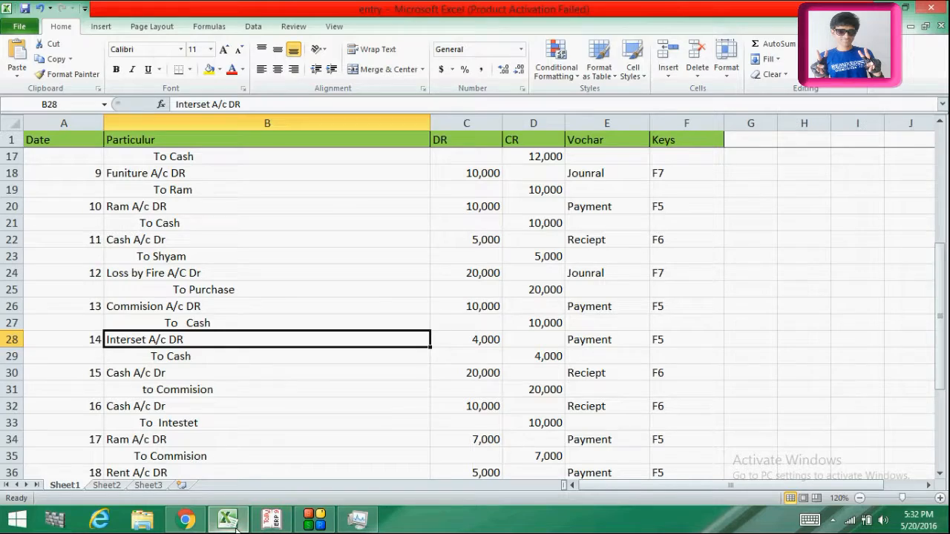
click(271, 519)
Create a ledger named Commison Revice under Indirect Incomes, with inventory values affected set to No and no bank details
text(Commi)
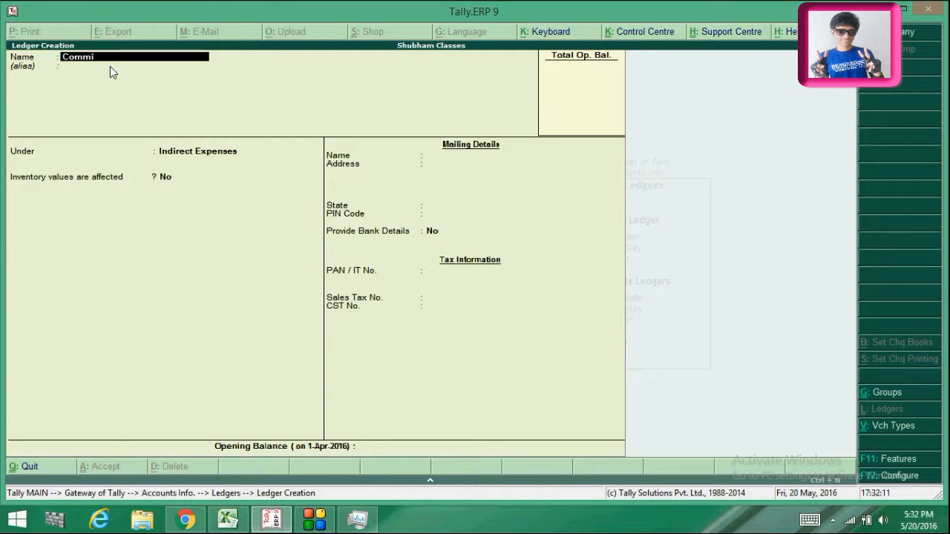
text(son REevice)
key(Return)
key(Return)
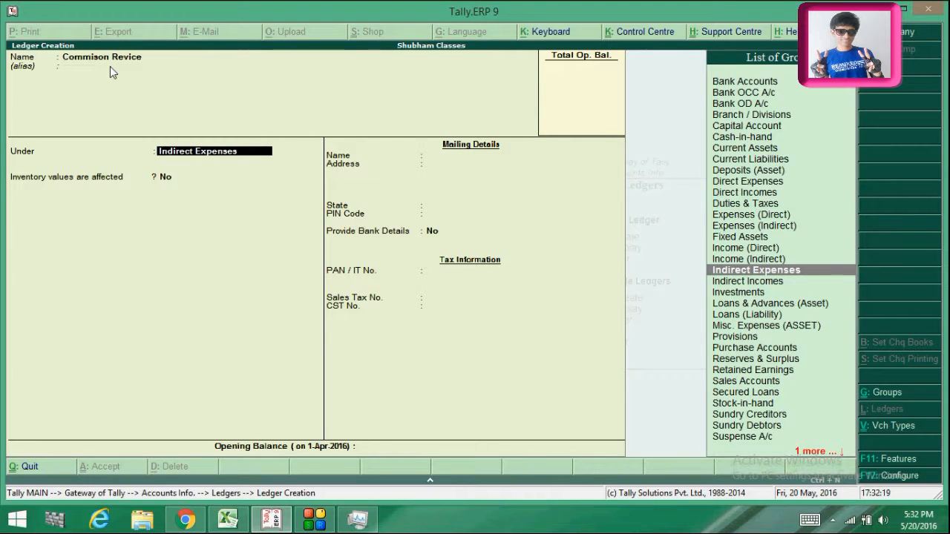
key(Up)
key(Up)
key(Up)
key(Up)
key(Up)
key(Up)
key(Up)
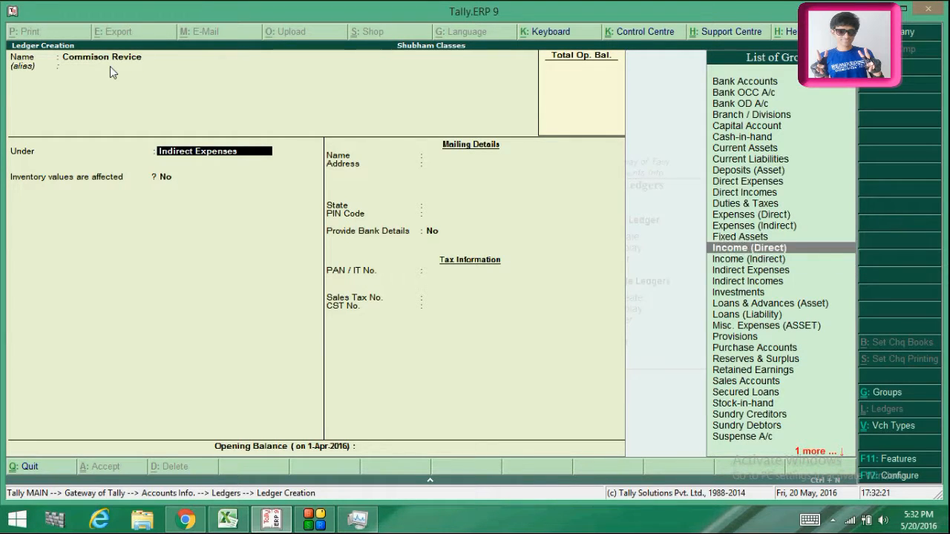
key(Down)
key(Down)
key(Down)
key(Down)
key(Down)
key(Down)
key(Down)
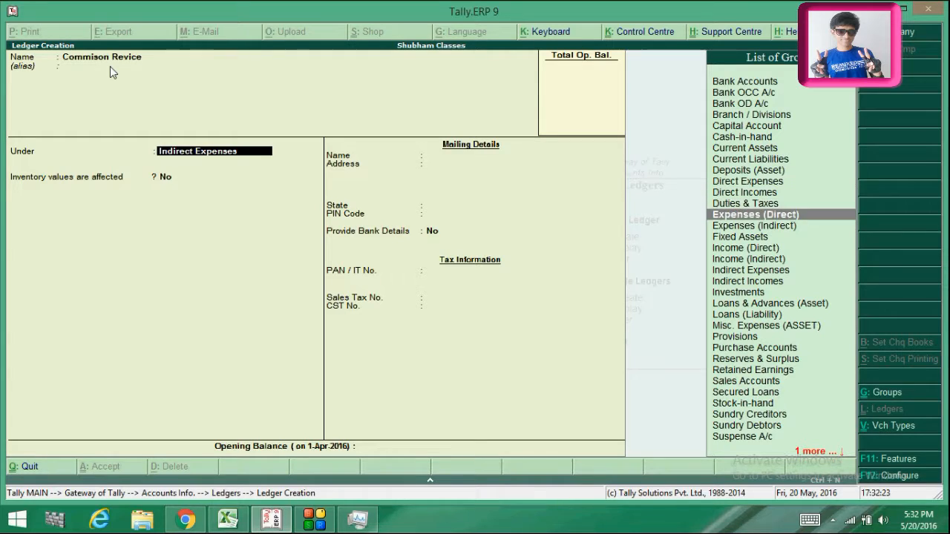
key(Down)
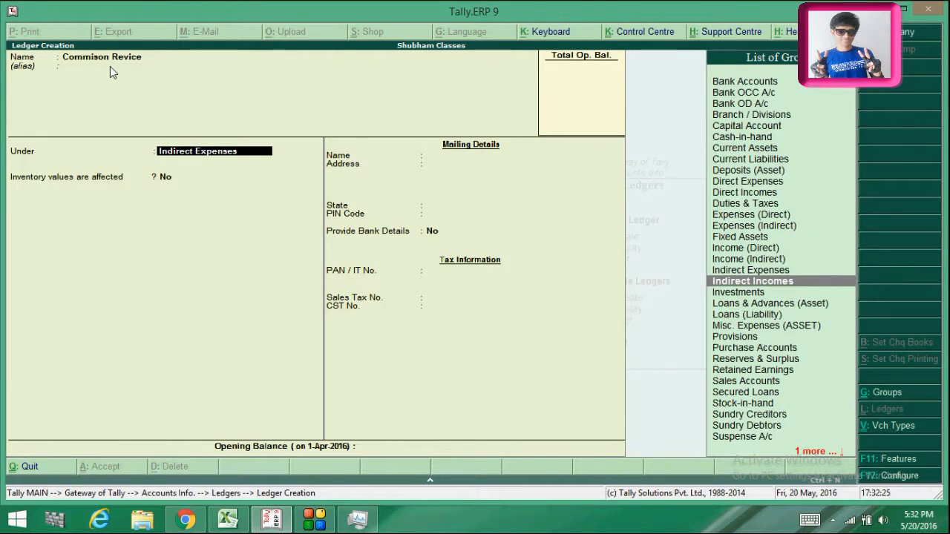
key(Return)
key(Return)
key(Return)
key(Return)
key(Return)
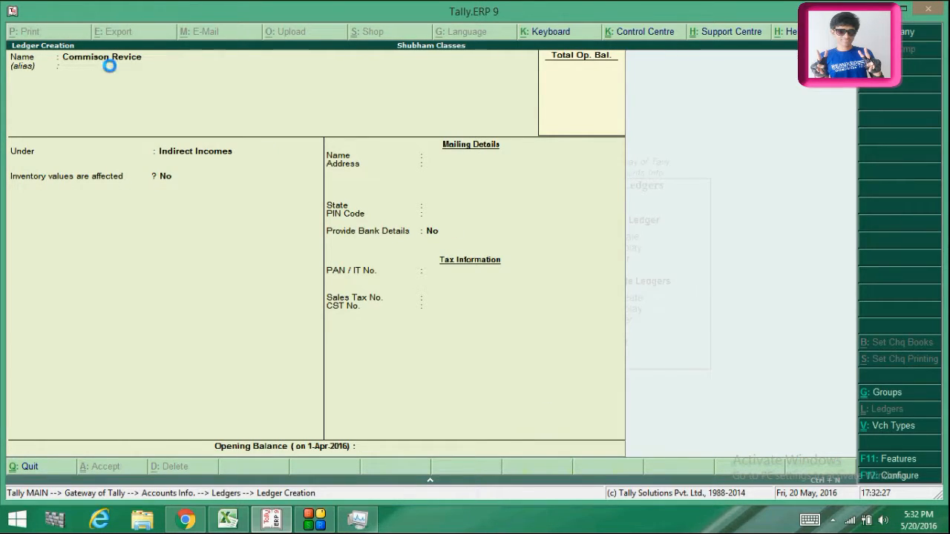
Check the sixteenth entry's credited Intestet account in the Excel workbook and the Tally group list web page, and return to Tally
click(224, 521)
click(200, 413)
click(195, 424)
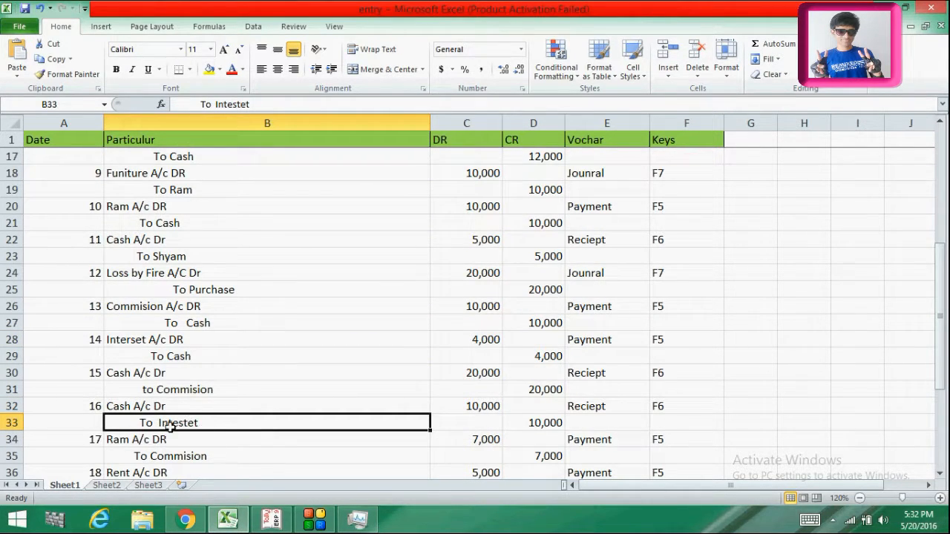
click(187, 521)
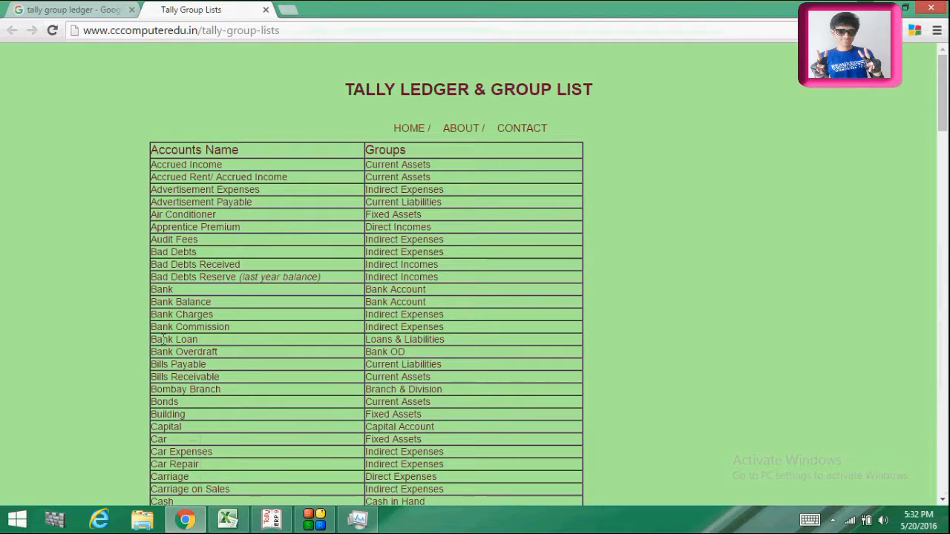
click(219, 527)
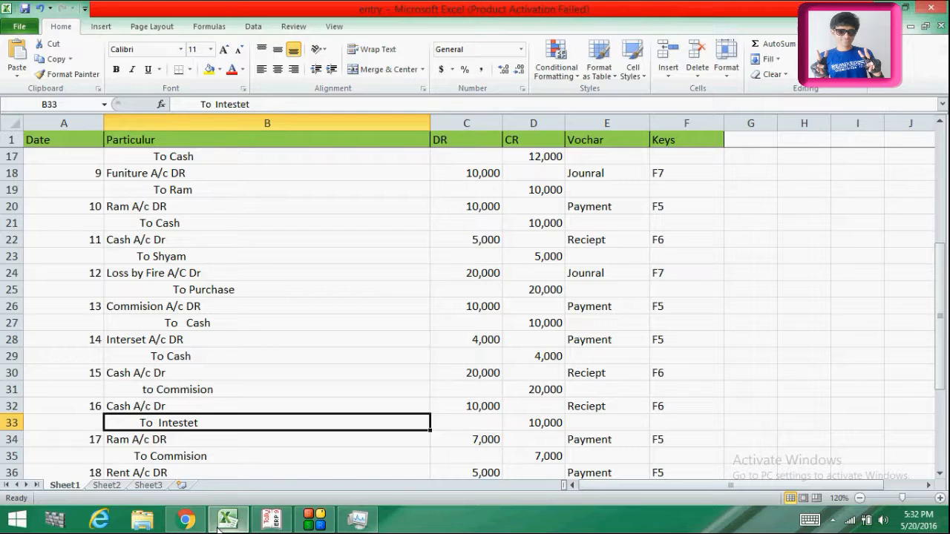
click(270, 521)
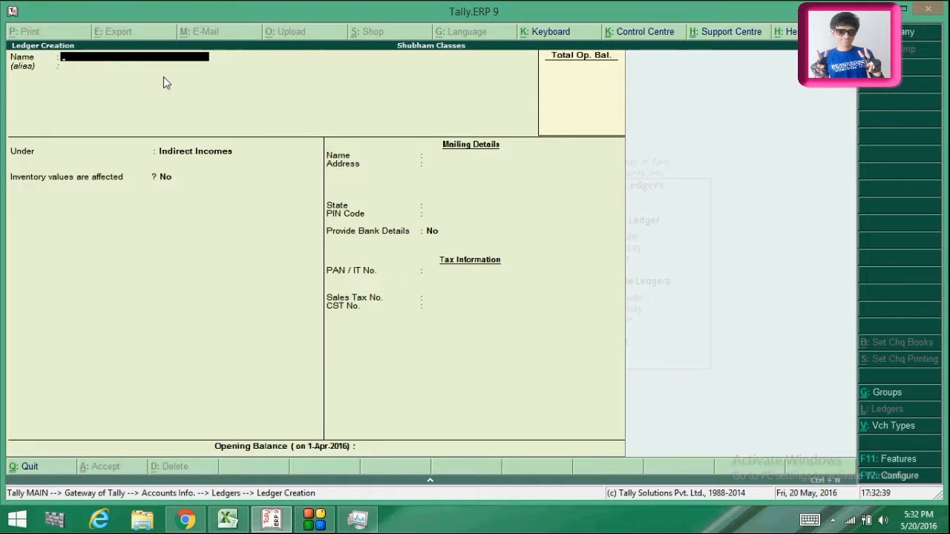
Create a ledger named Interset Receive under Indirect Incomes, with inventory values affected set to No and no bank details
text(Interset Receive)
key(Return)
key(Return)
key(Return)
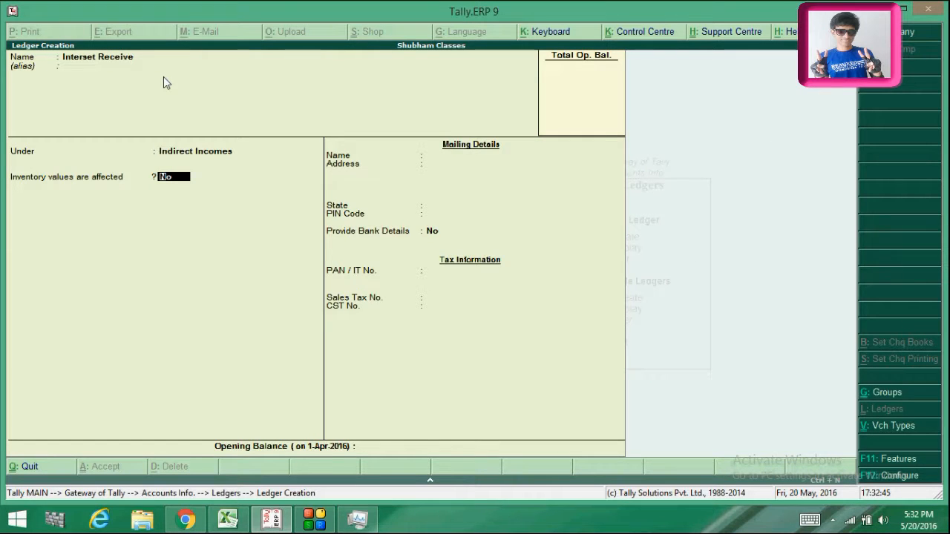
key(Return)
key(Return)
key(Return)
key(Return)
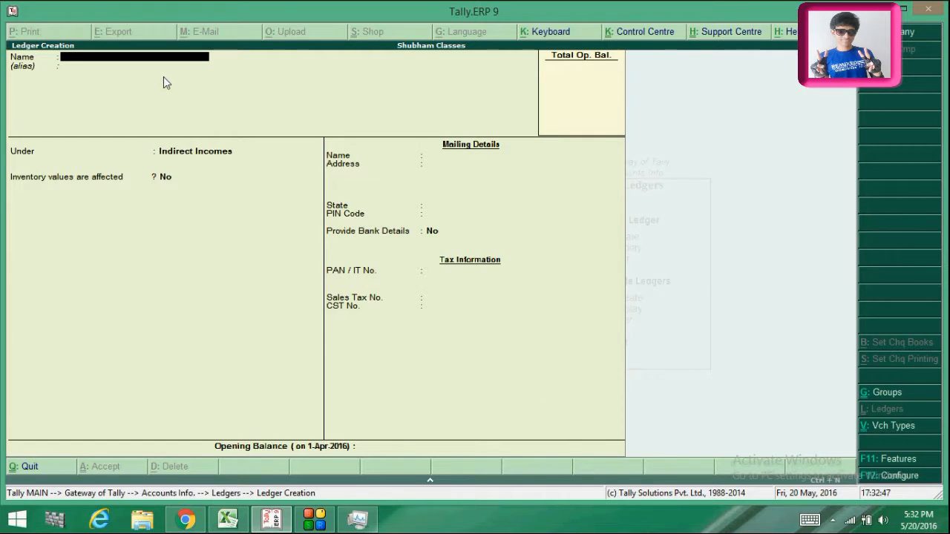
Check the accounts of the seventeenth entry and the eighteenth entry's Rent account in the Excel workbook, and return to Tally
click(227, 519)
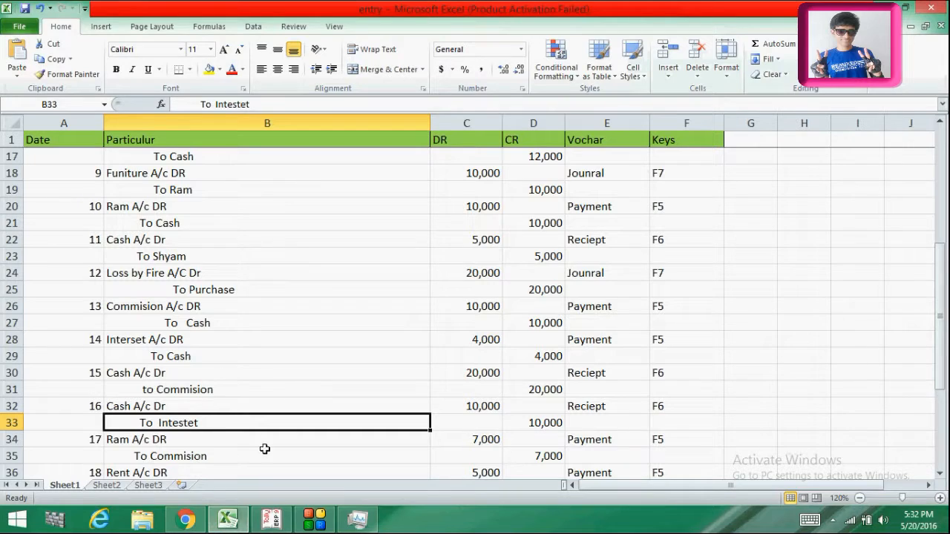
drag(941, 291, 942, 318)
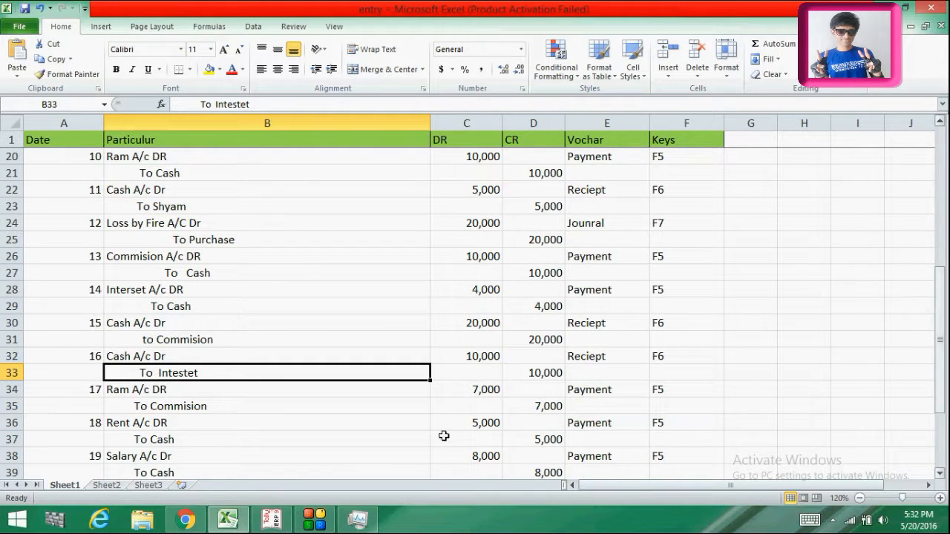
click(167, 407)
click(128, 393)
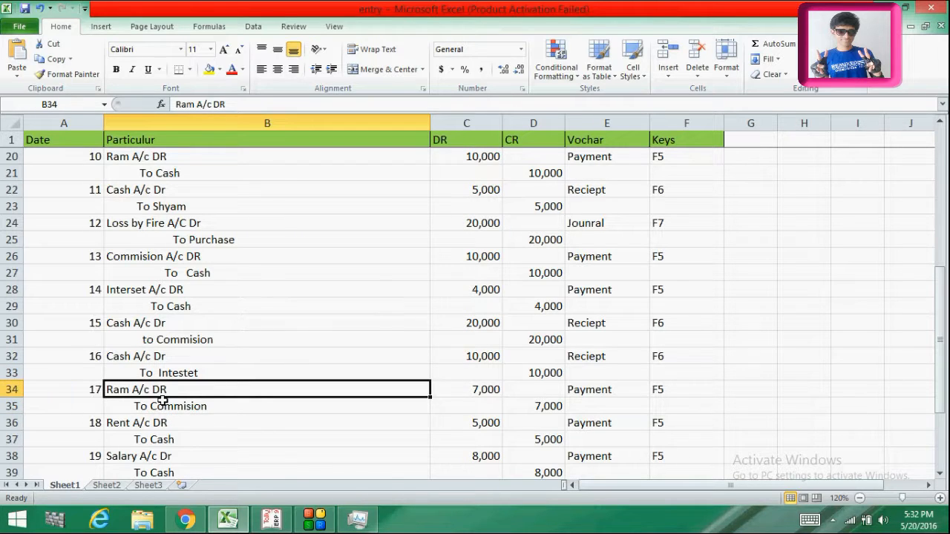
click(164, 409)
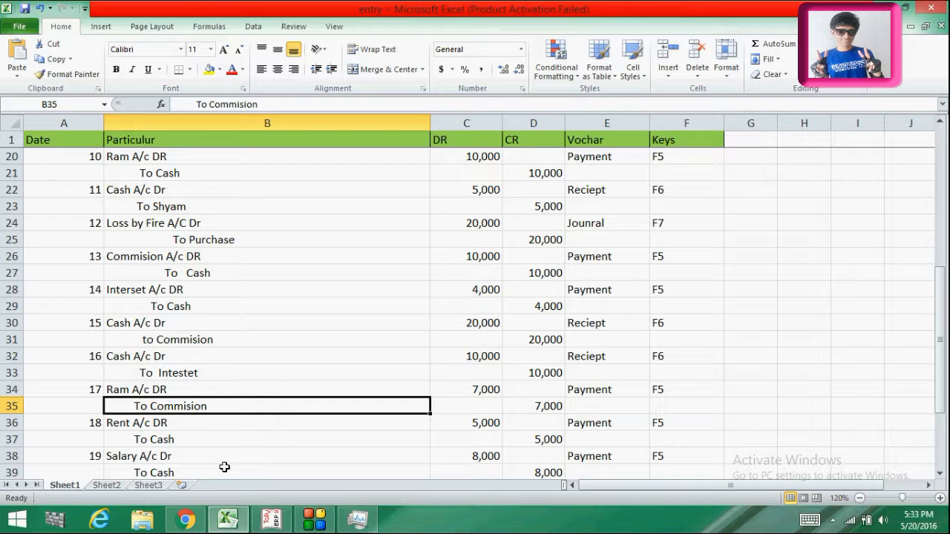
drag(943, 319, 944, 361)
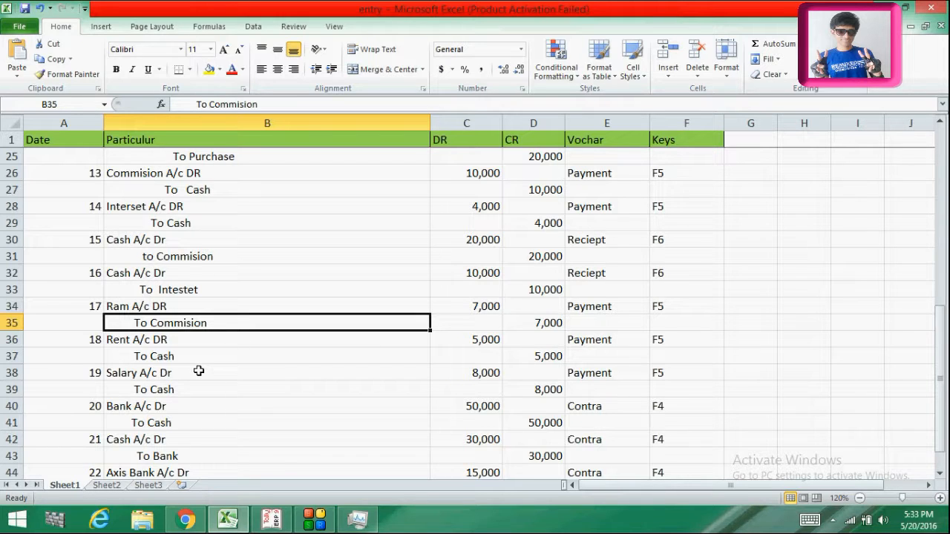
click(189, 522)
click(227, 520)
click(270, 517)
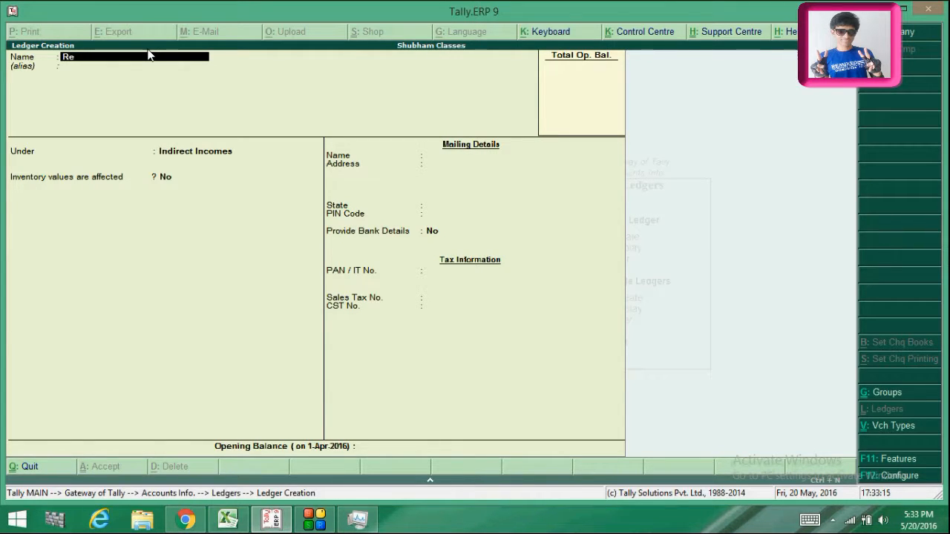
Create a ledger named Rent Allowed under Indirect Incomes, with inventory values affected set to No and no bank details
text(llowed)
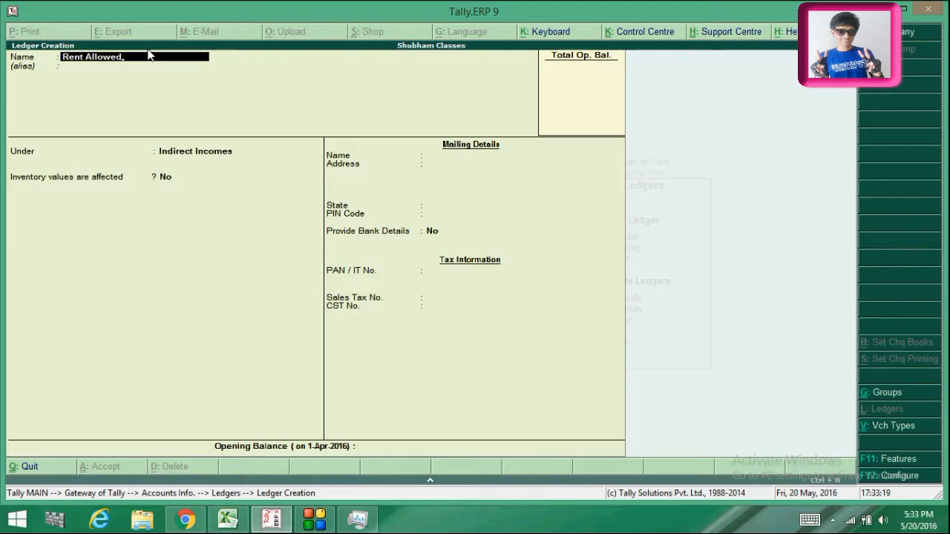
key(Return)
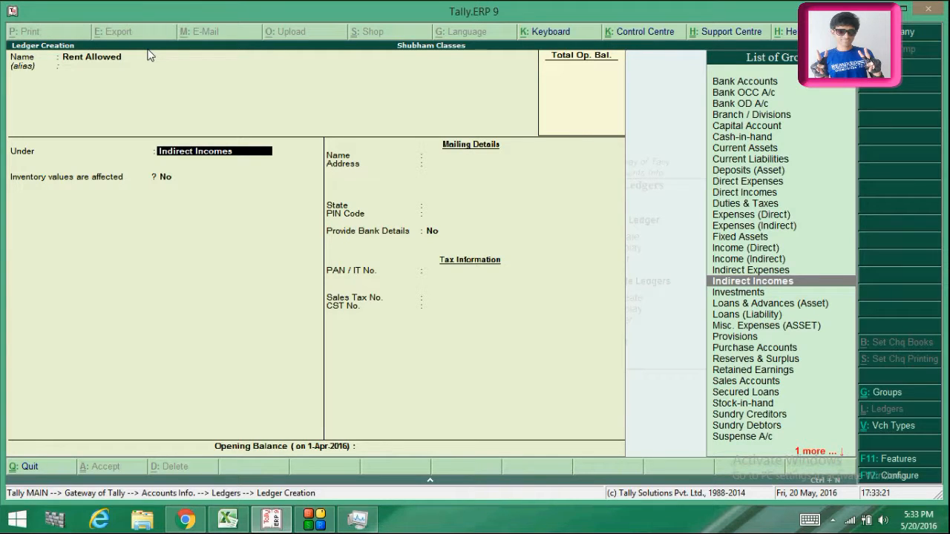
key(Return)
key(Return)
key(Return)
key(Return)
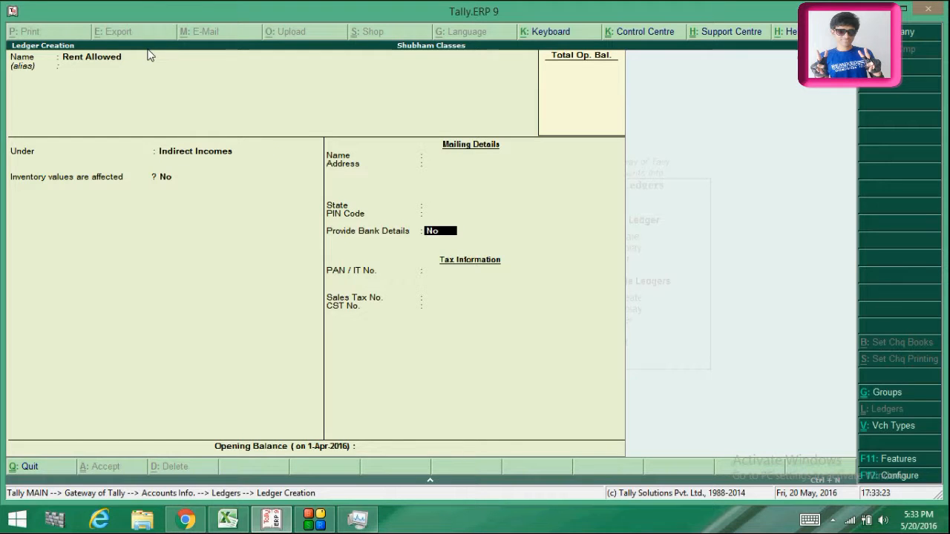
key(Return)
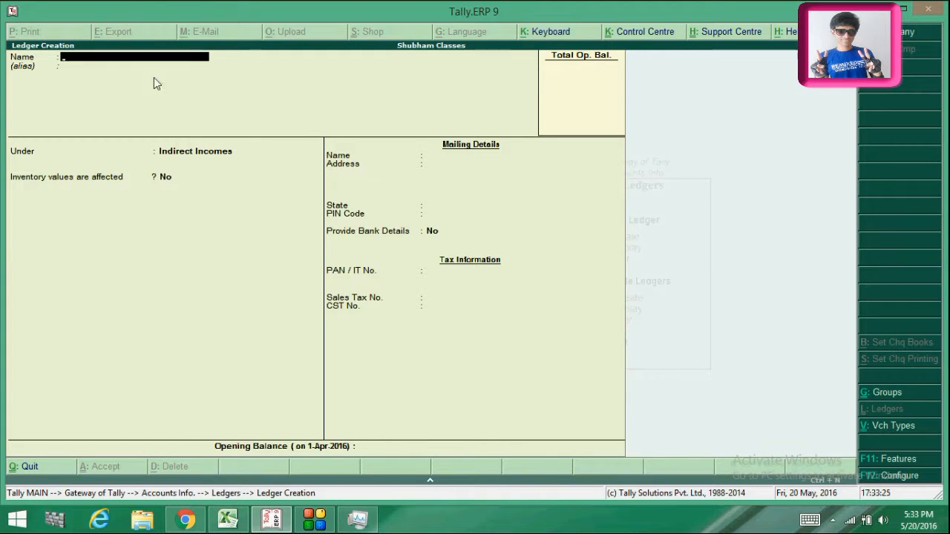
Check the Salary and Cash accounts of the nineteenth entry in the Excel workbook, and return to Tally
click(228, 519)
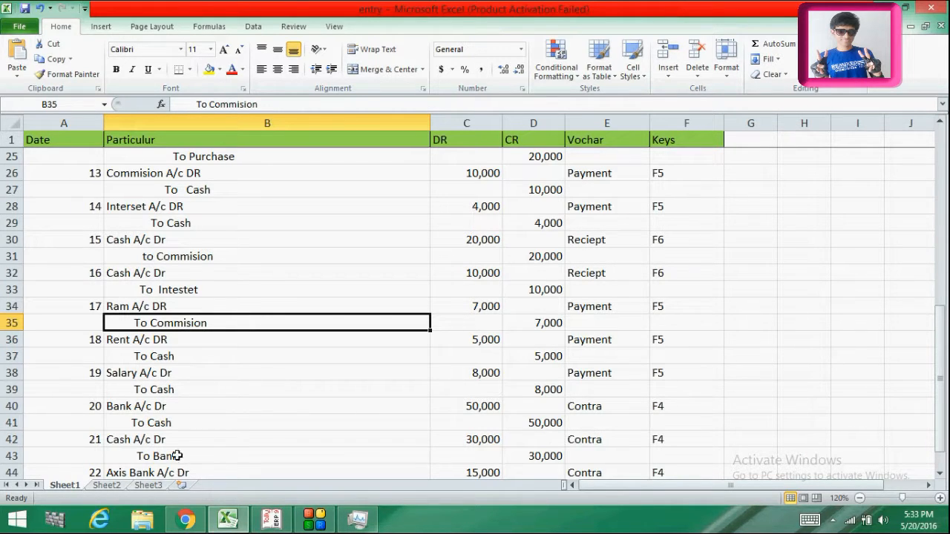
click(149, 389)
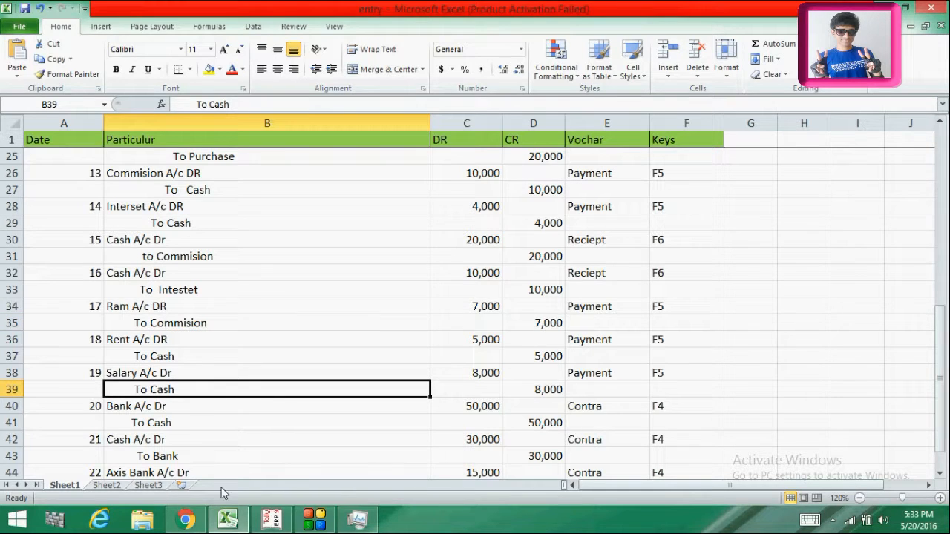
click(271, 519)
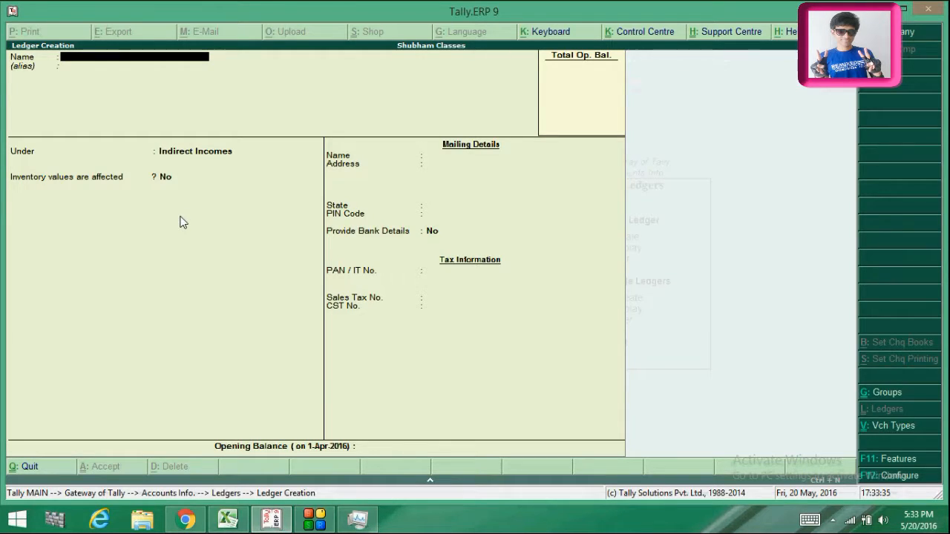
Create a ledger named Salary Allowed under Indirect Expenses, with inventory values affected set to No and no bank details, and leave ledger creation
text(Salary Allowed)
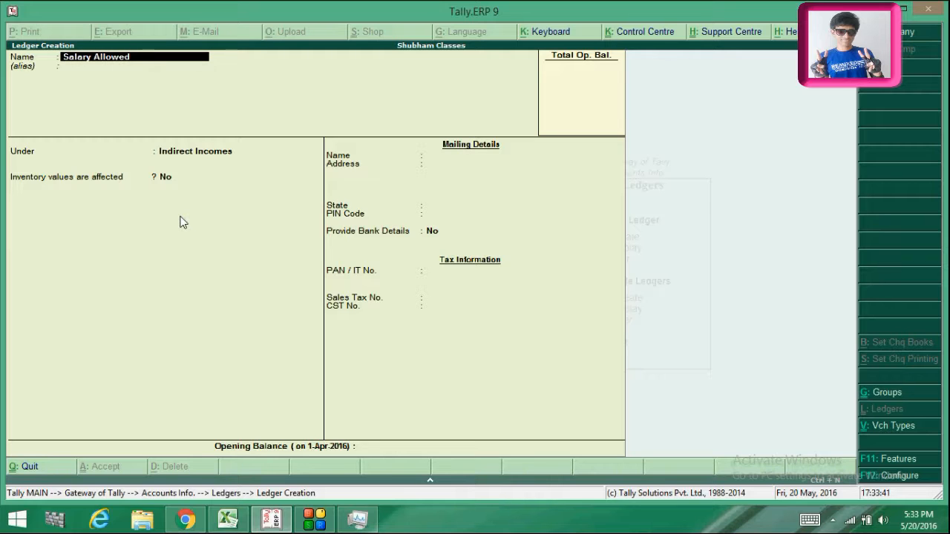
key(Return)
key(Up)
key(Return)
key(Return)
key(Return)
key(Return)
key(Return)
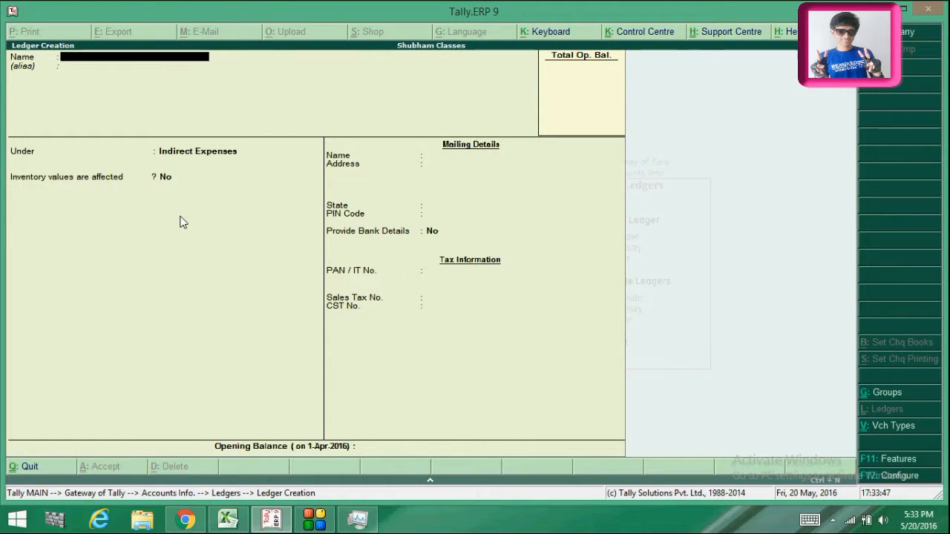
key(Escape)
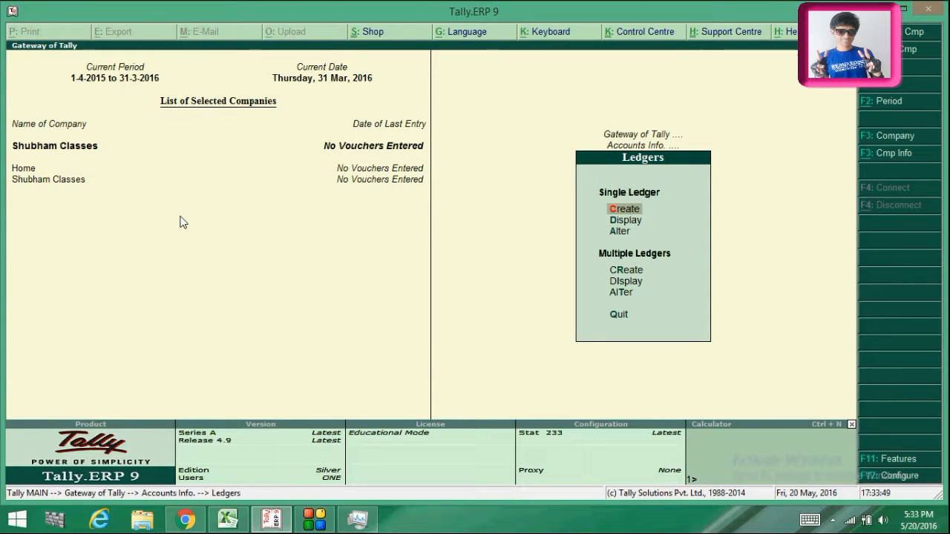
Alter the single ledger Commison, renaming it Commison Allowed and keeping its Indirect Expenses group and other details
key(Down)
key(Down)
key(Down)
key(Down)
key(Down)
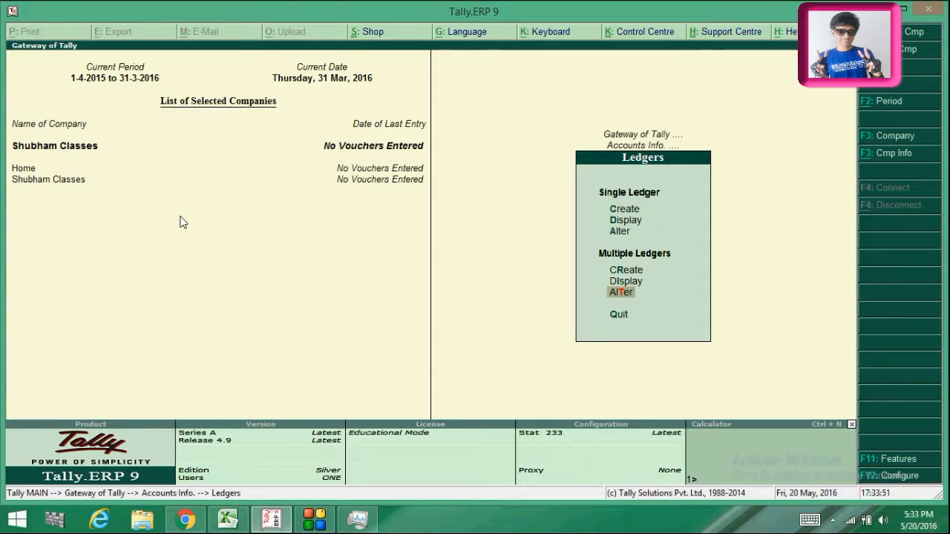
key(Up)
key(Up)
key(Up)
key(Up)
key(Down)
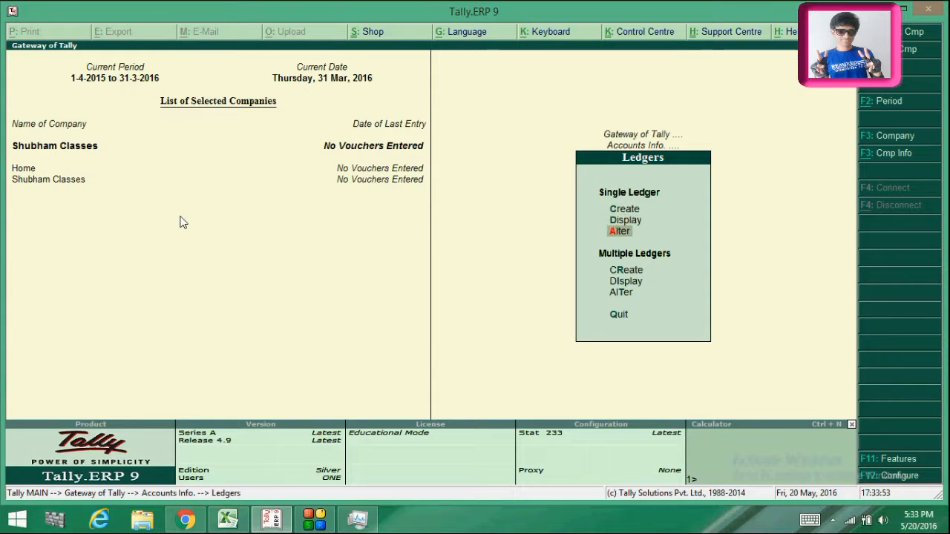
key(Return)
key(Down)
key(Down)
key(Down)
key(Down)
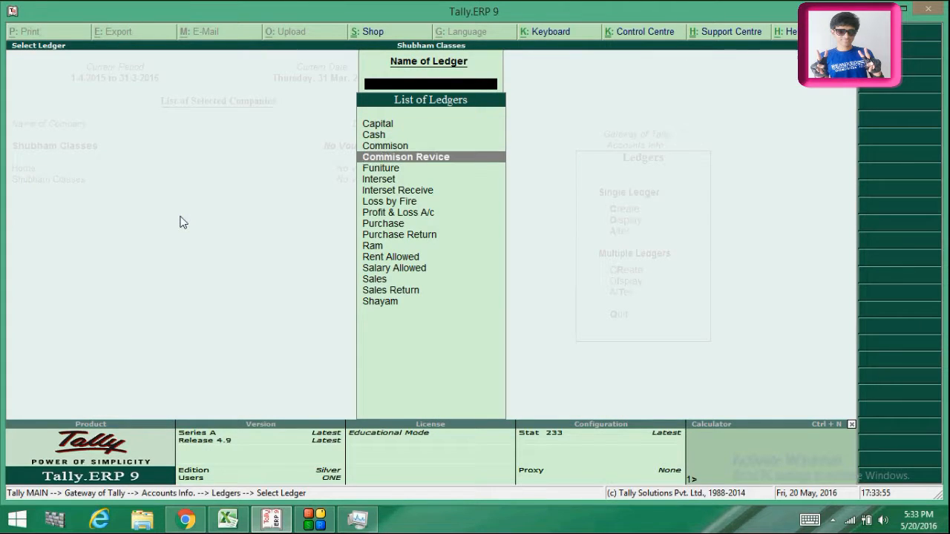
key(Up)
key(Up)
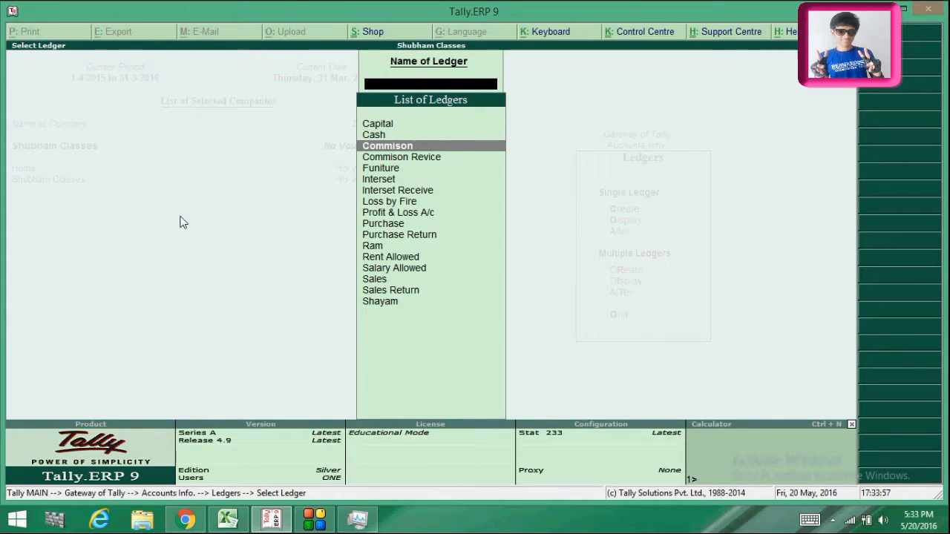
key(Return)
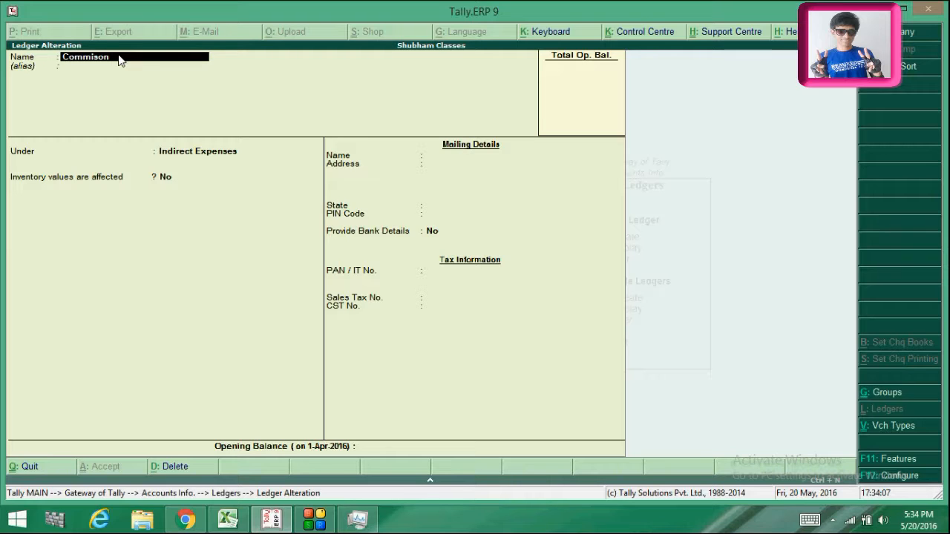
text(Ll)
key(BackSpace)
text(Allowed)
key(Return)
key(Return)
key(Return)
key(Return)
key(Return)
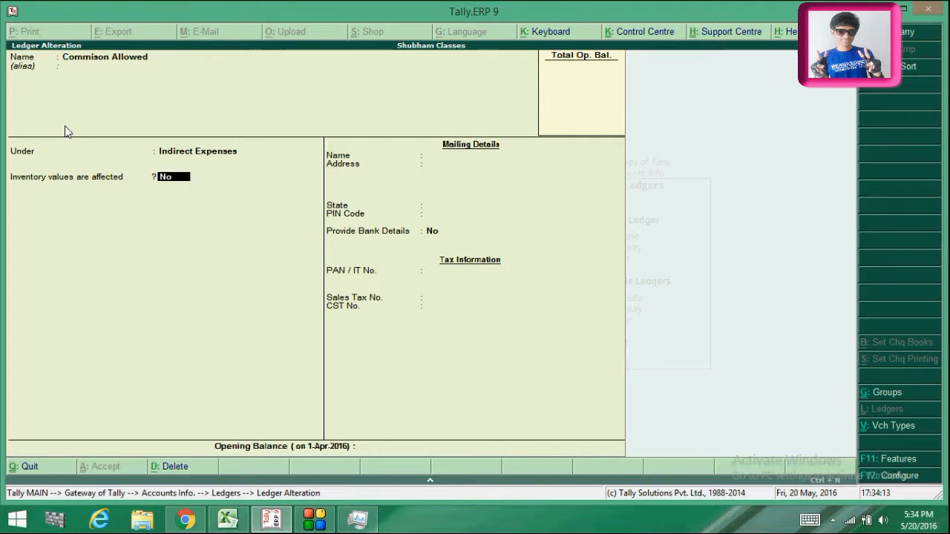
key(Return)
key(Return)
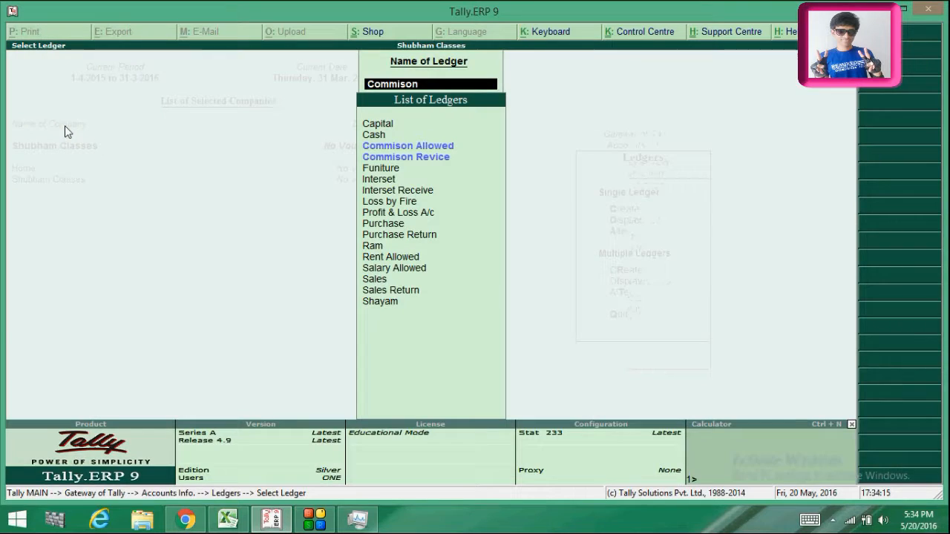
Rename the Interset ledger as Interset Allowed, keeping its Indirect Expenses group and other details
key(Down)
key(Down)
key(Down)
key(Down)
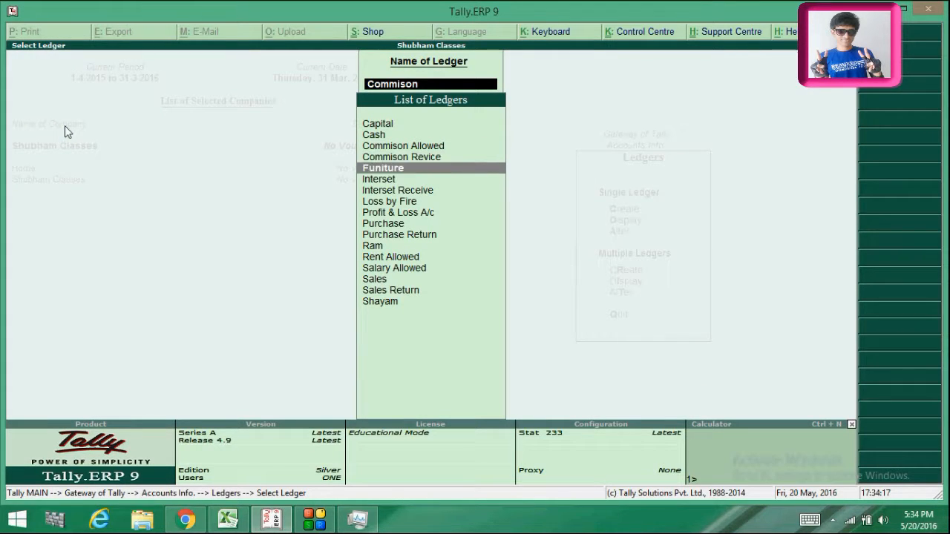
key(Down)
key(Down)
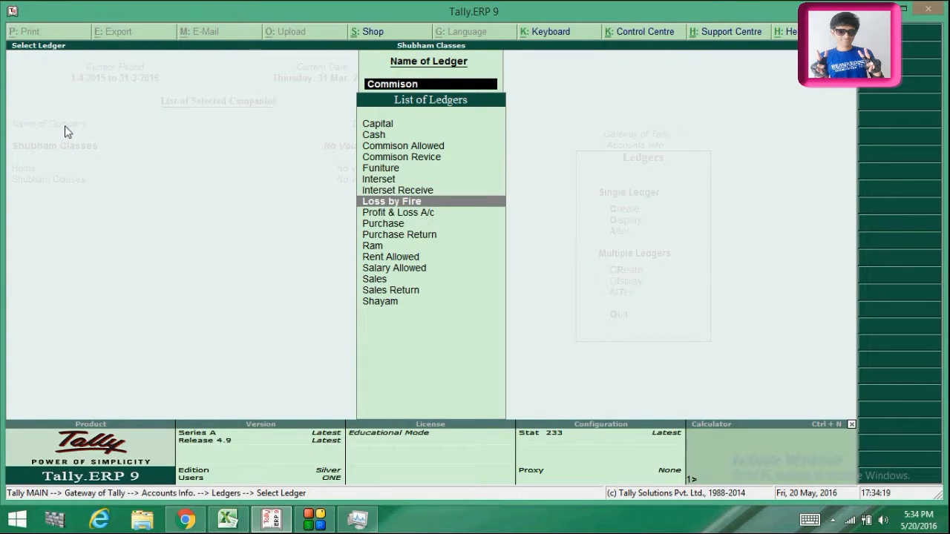
key(Up)
key(Up)
key(Return)
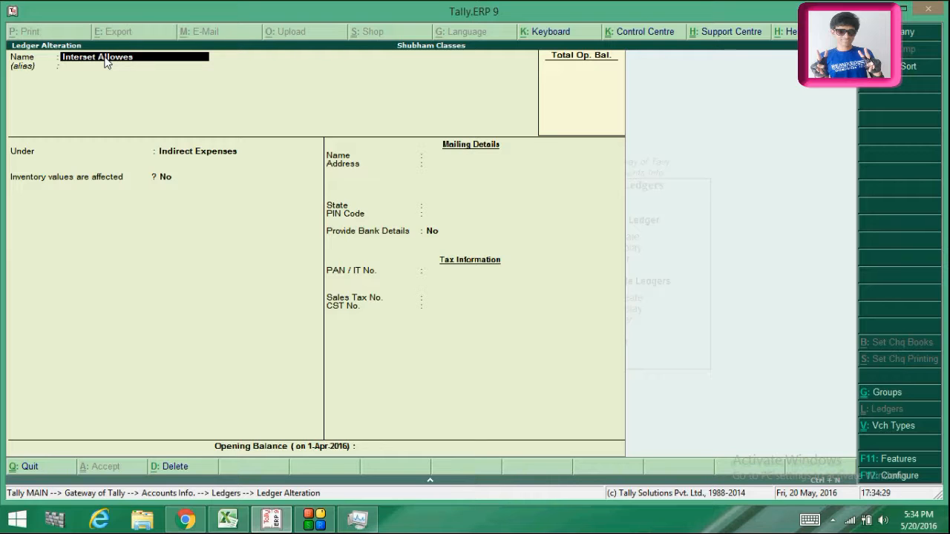
key(Return)
key(Return)
key(Return)
key(Return)
key(Return)
key(Return)
key(Return)
key(Return)
key(Return)
key(Return)
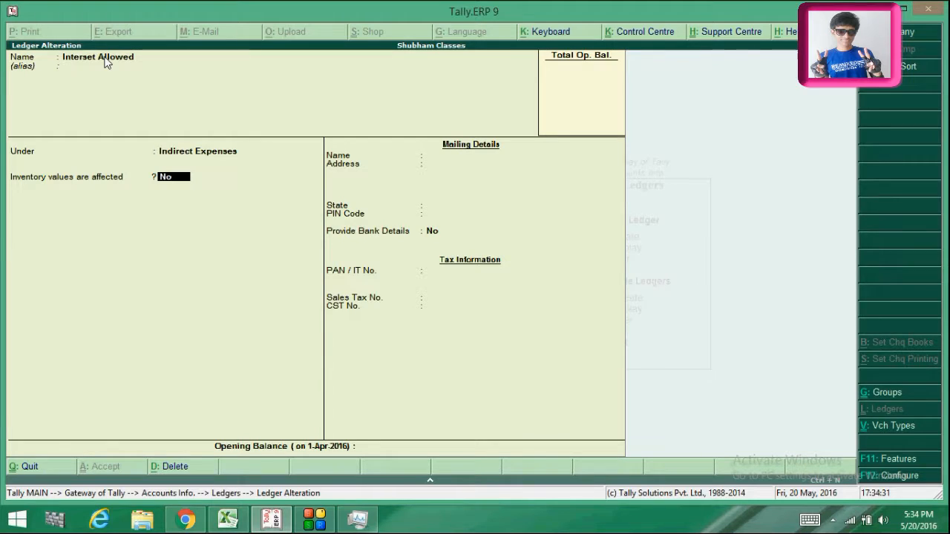
key(Return)
key(Return)
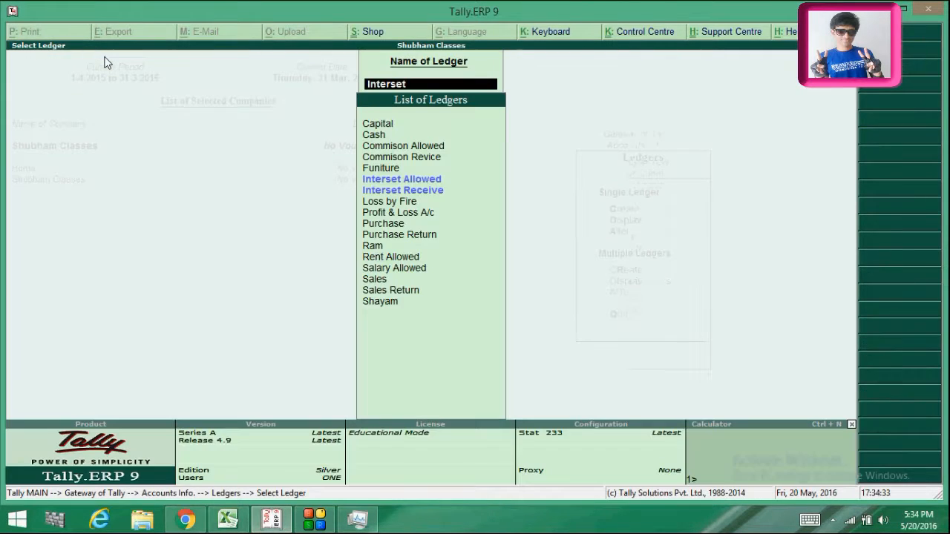
Check the group of the Salary Allowed ledger and leave its alteration without saving changes
key(Down)
key(Down)
key(Down)
key(Down)
key(Down)
key(Down)
key(Down)
key(Down)
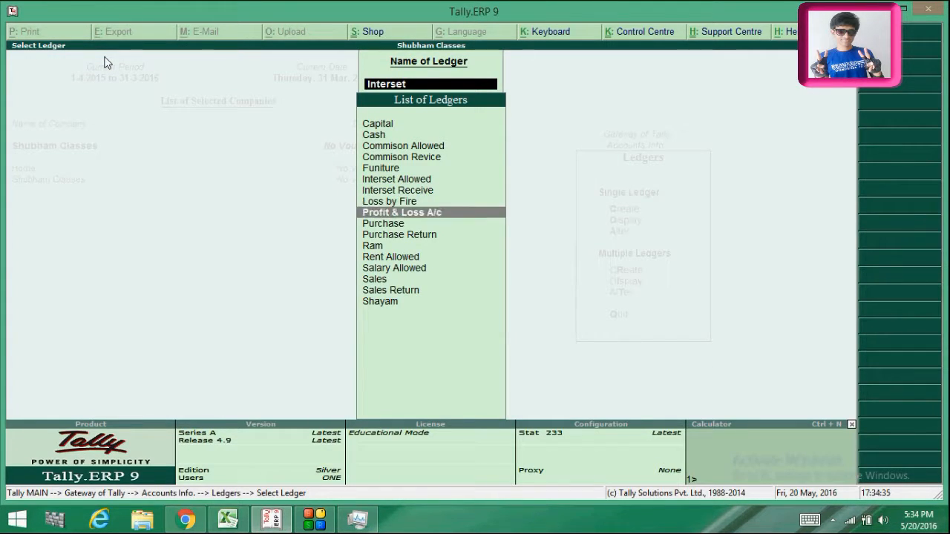
key(Down)
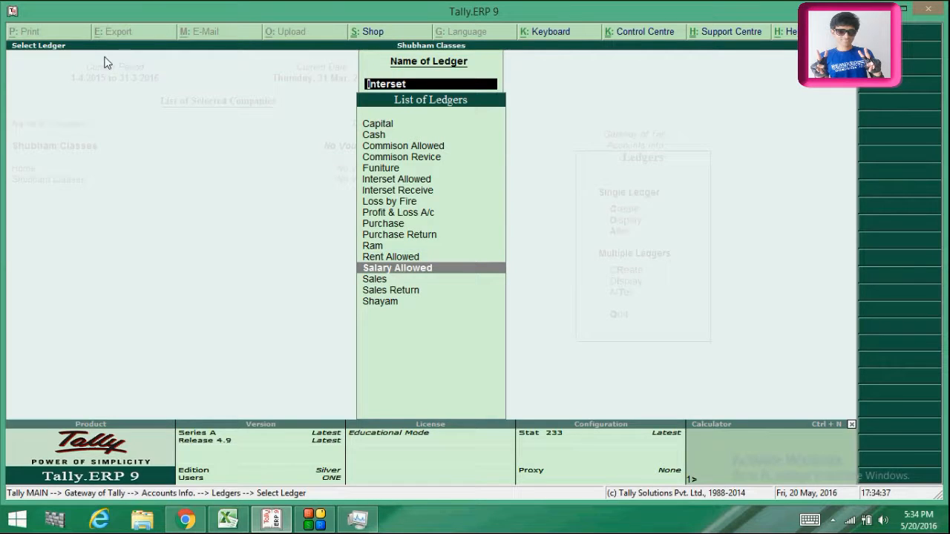
key(Return)
key(Return)
key(Return)
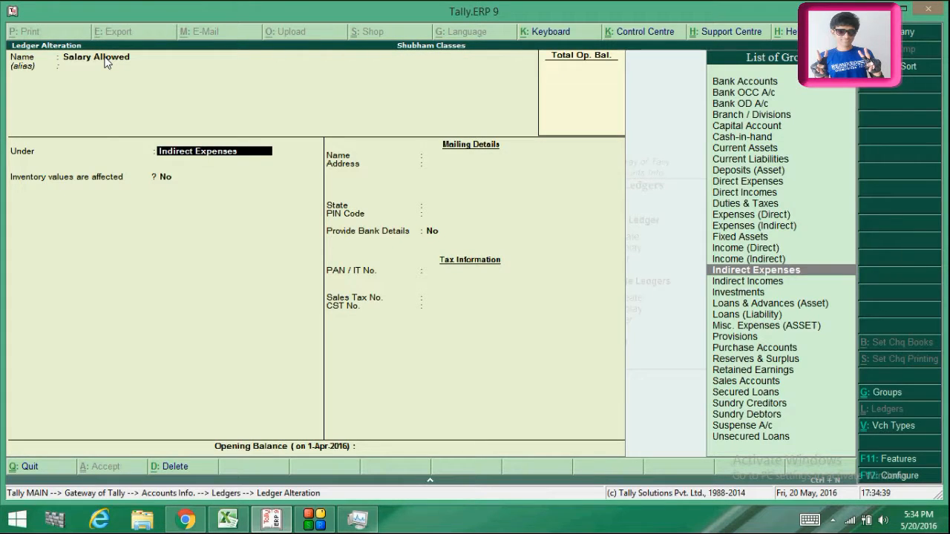
key(Escape)
key(Return)
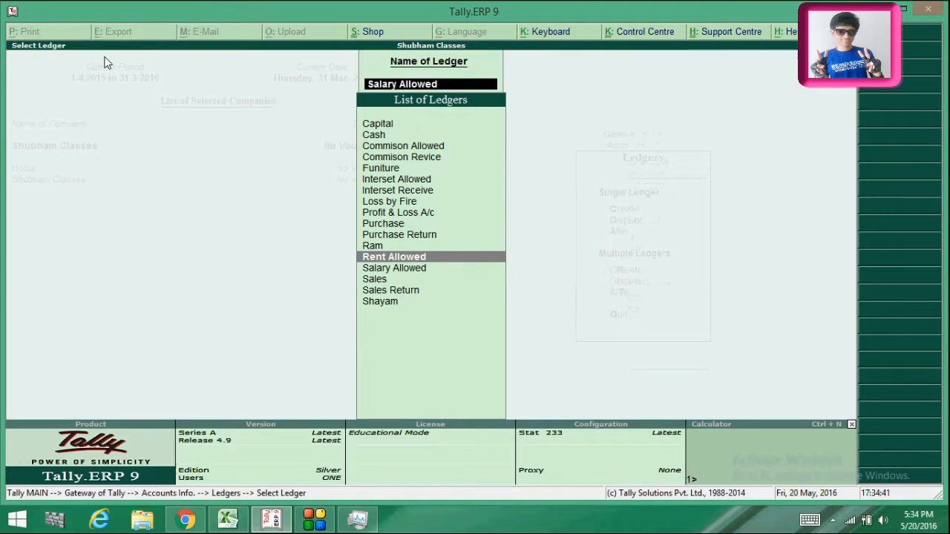
Change the Rent Allowed ledger's group to Indirect Expenses, save it, and leave ledger alteration
key(Return)
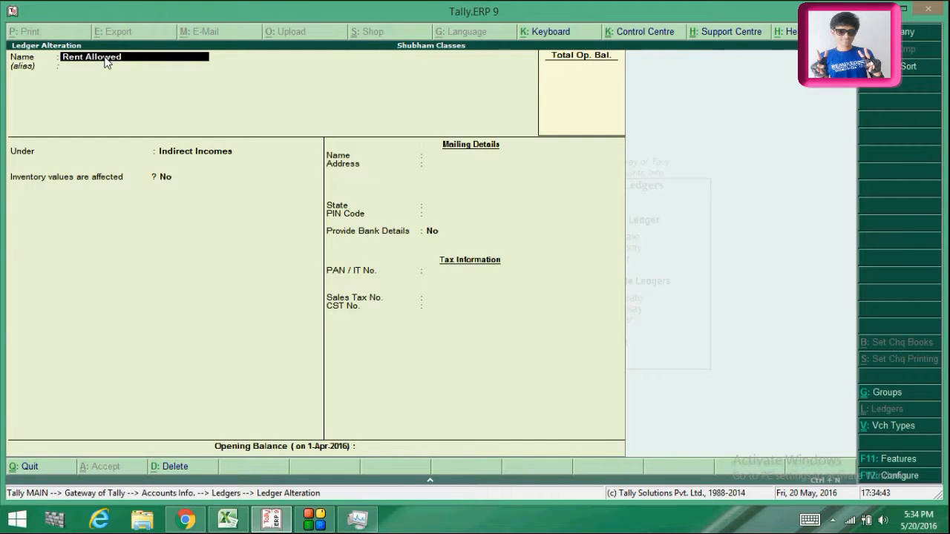
key(Return)
text(In)
key(Down)
key(Down)
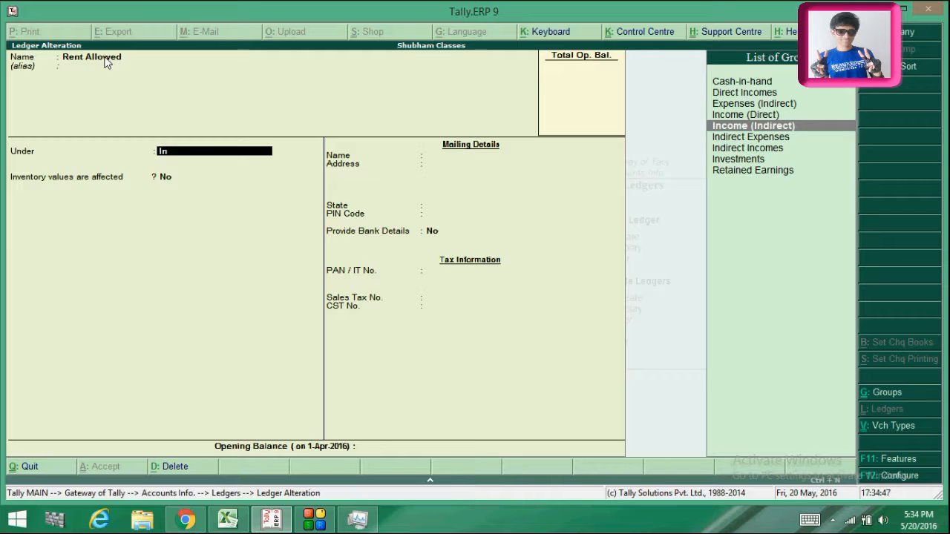
key(Down)
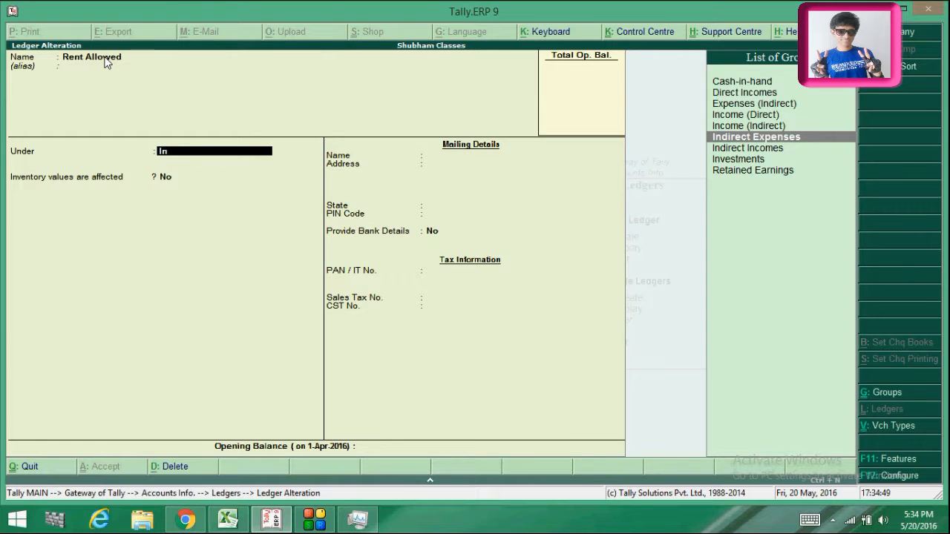
key(Return)
key(Return)
key(Return)
key(Return)
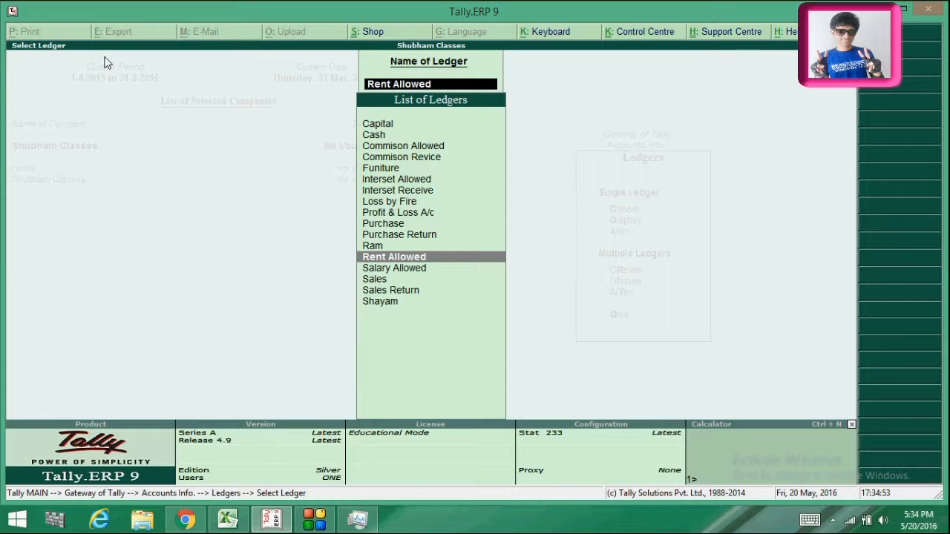
key(Escape)
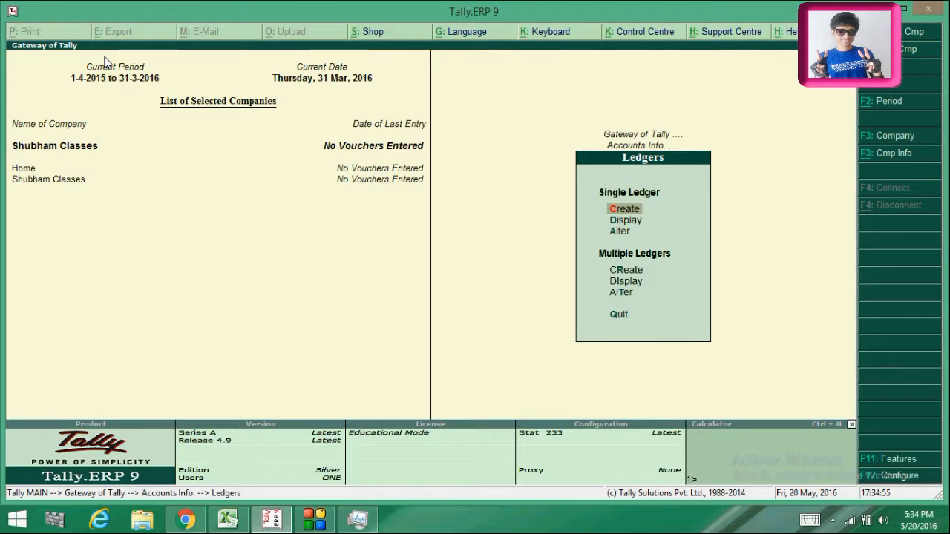
Open single ledger creation, check the twentieth entry's accounts in the Excel workbook, and return to Tally
key(Return)
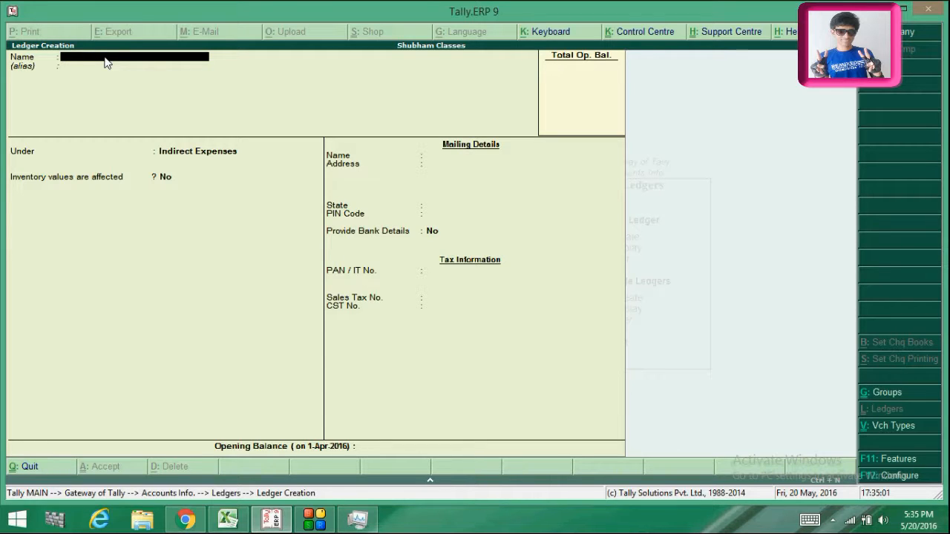
click(228, 519)
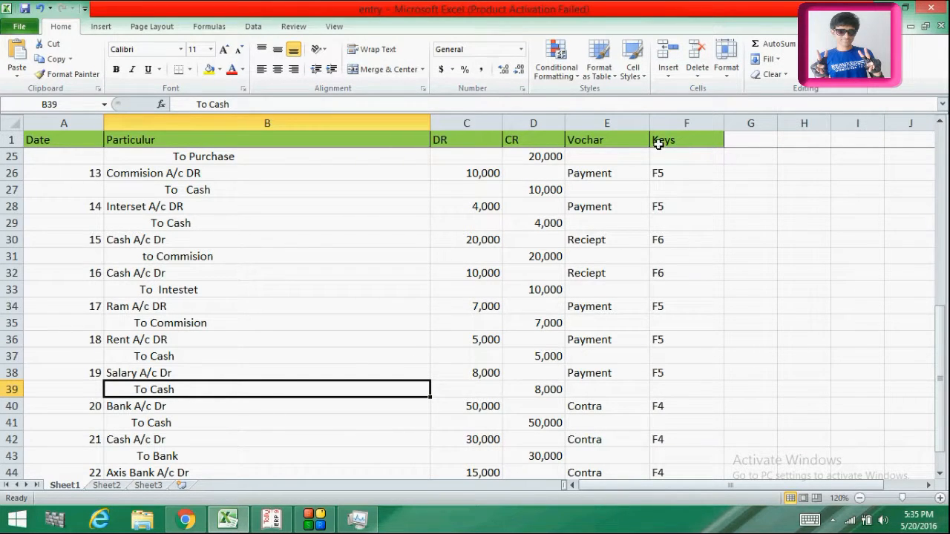
key(alt+Tab)
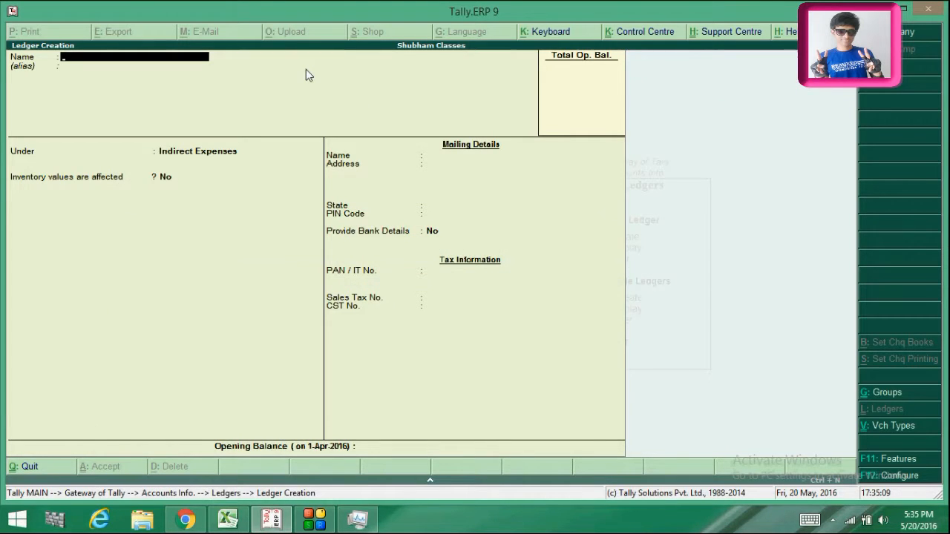
Create a ledger named Bank under Bank Accounts, with reconciliation effective from 1-Apr-2016 and Set/Alter Bank Details set to No
text(Bank)
key(Return)
key(Return)
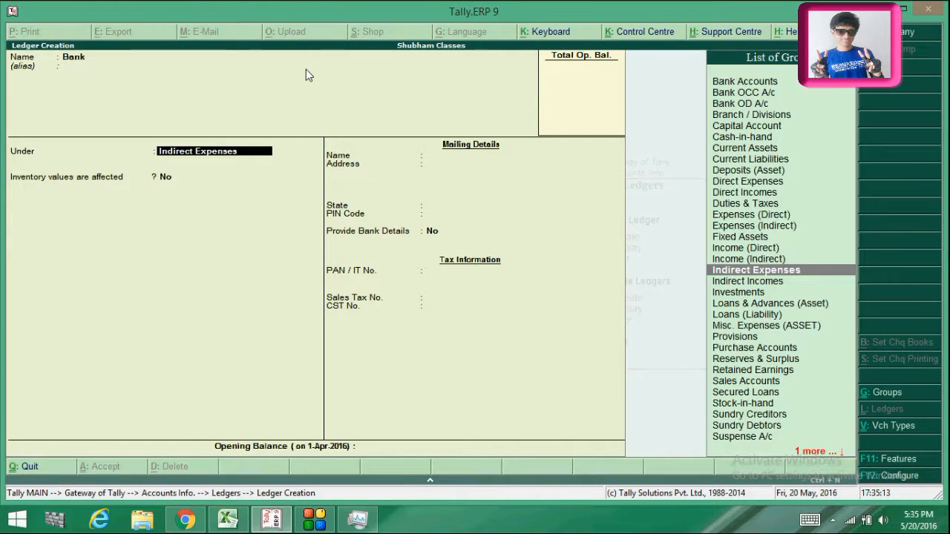
text(Ba)
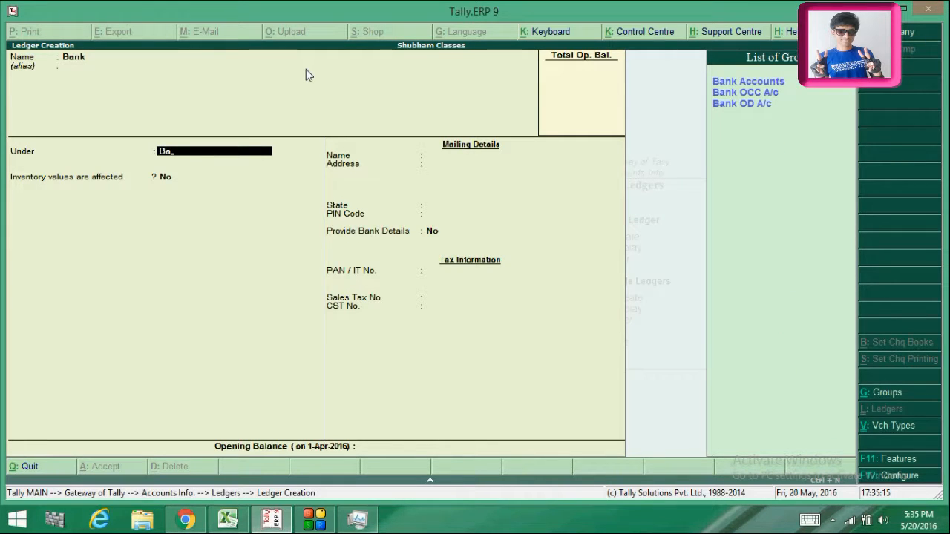
key(Return)
key(Return)
key(Return)
key(Return)
key(Return)
key(Return)
key(Return)
key(Return)
key(Return)
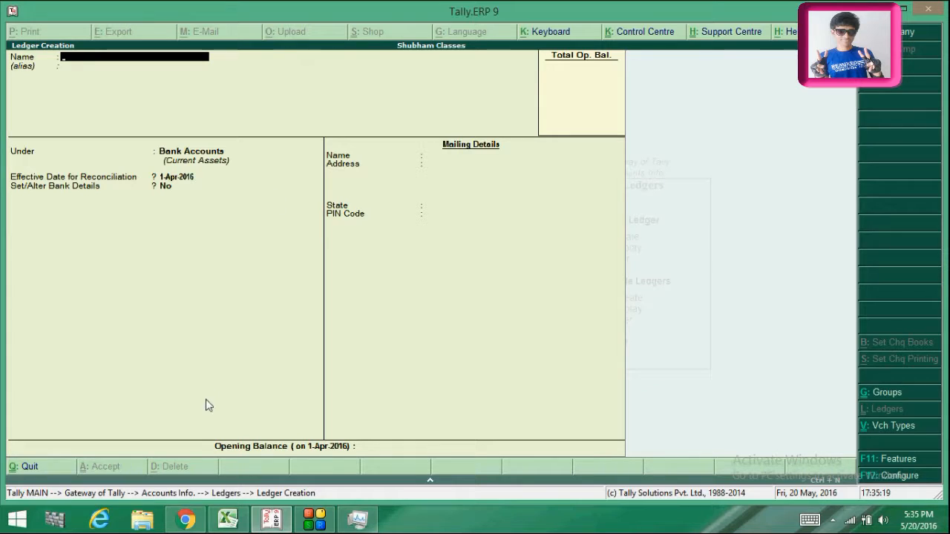
Check the bank accounts used in the twenty-second entry of the Excel workbook, and return to Tally
click(227, 519)
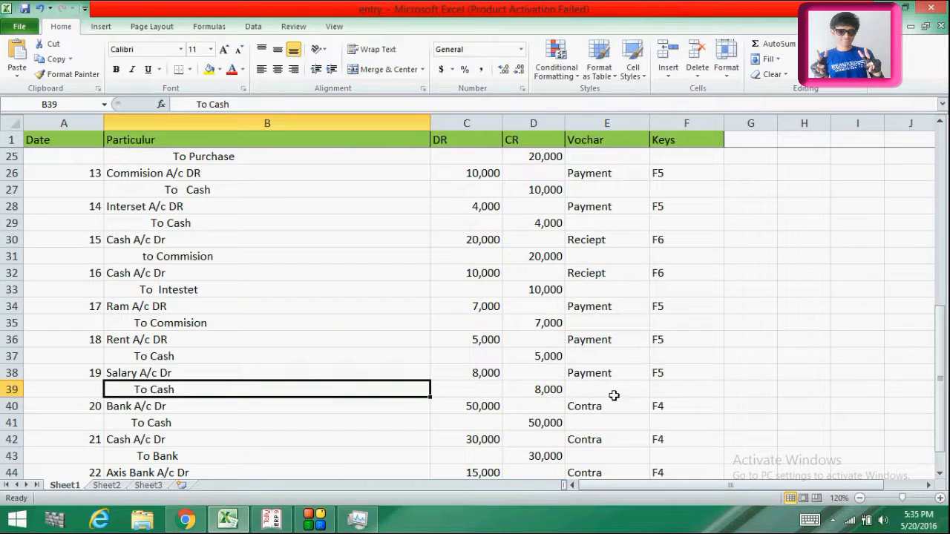
drag(941, 346, 941, 357)
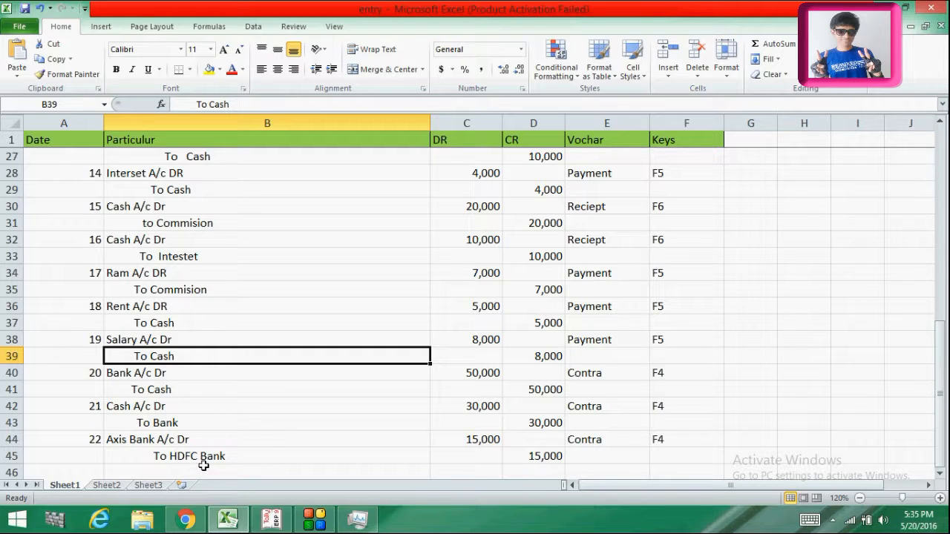
click(230, 524)
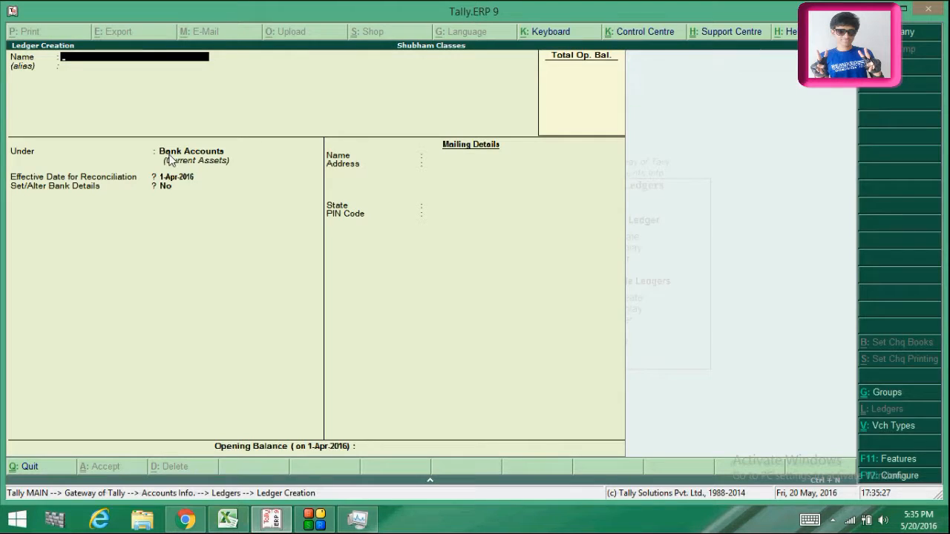
Create a ledger named Axis Bank under Bank Accounts, with reconciliation effective from 1-Apr-2016 and Set/Alter Bank Details set to No
text(Axis Ban)
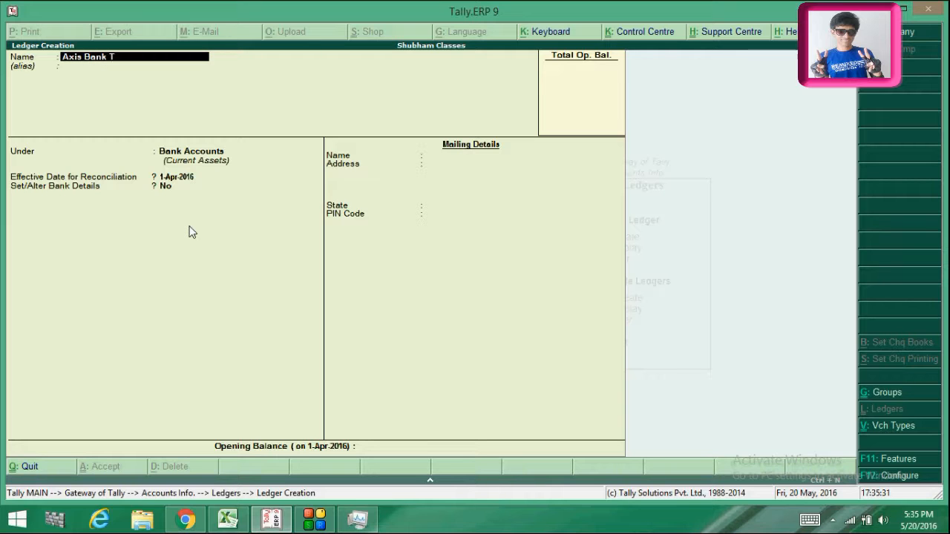
text(k)
key(Return)
key(Return)
key(Return)
key(Return)
key(Return)
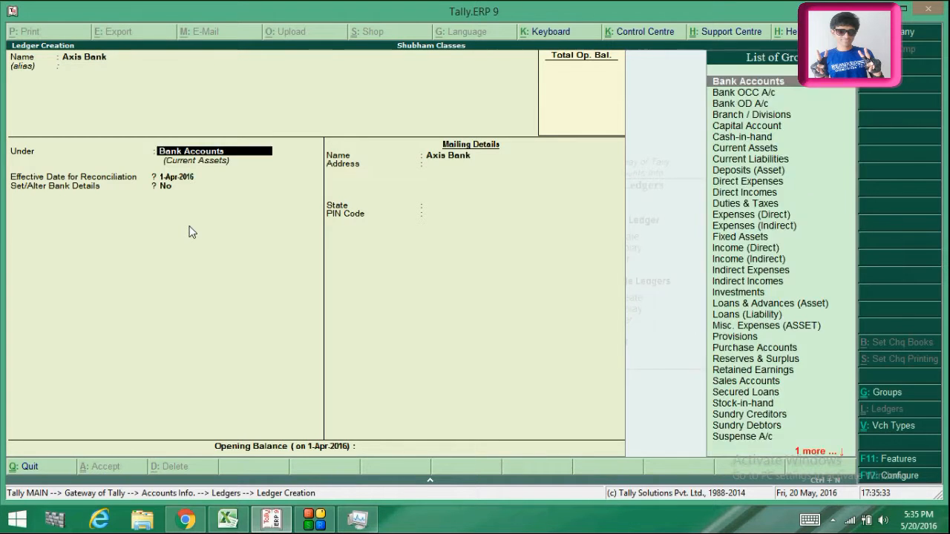
key(Return)
key(Return)
key(Return)
key(Return)
key(Return)
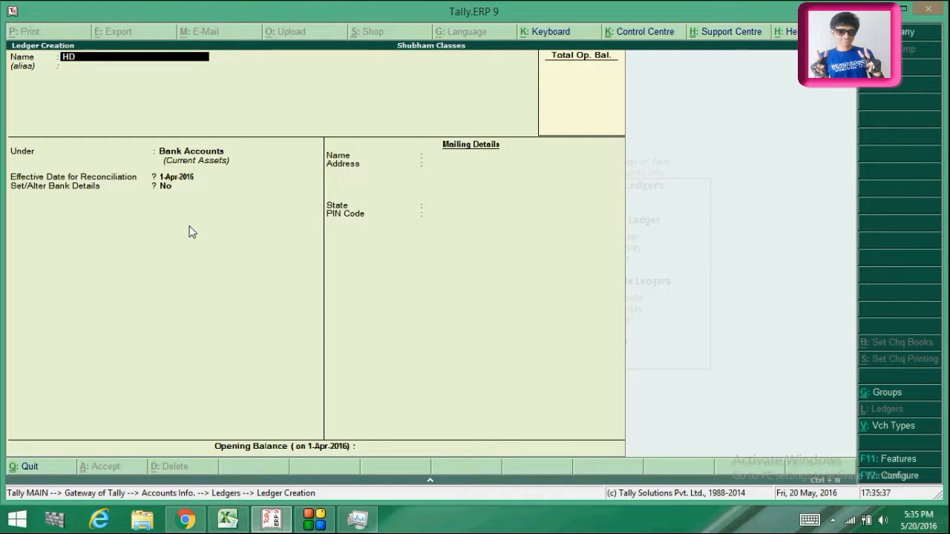
Create a ledger named HDFC Bank under Bank Accounts, with reconciliation effective from 1-Apr-2016 and Set/Alter Bank Details set to No, and leave ledger creation
text(HDFC Bank)
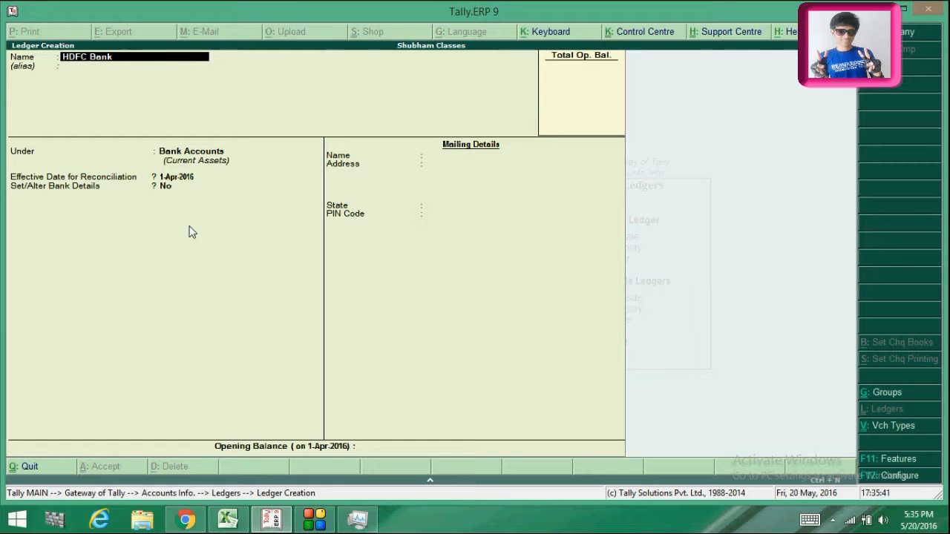
key(Return)
key(Return)
key(Return)
key(Return)
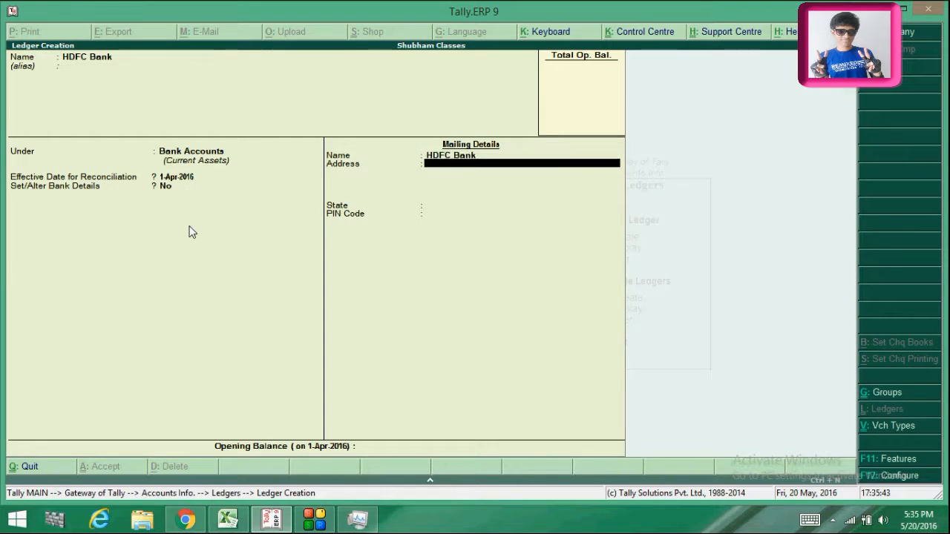
key(Return)
key(Return)
key(Return)
key(Return)
key(Return)
key(Return)
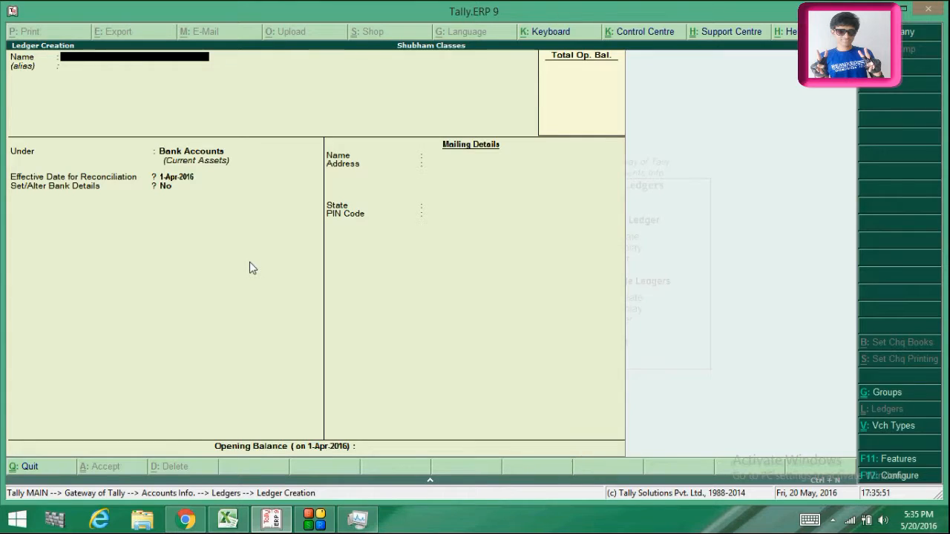
key(Escape)
key(Escape)
key(Escape)
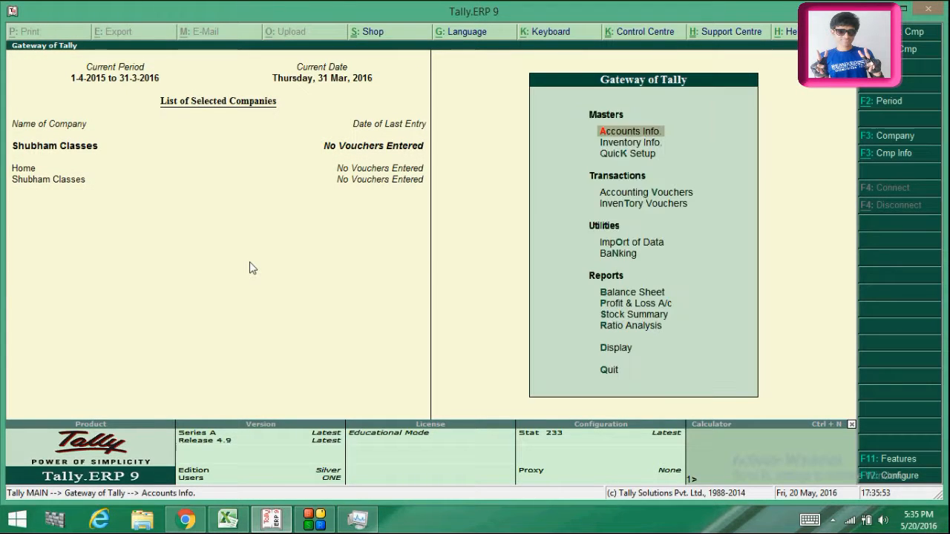
View the Day Book among the display reports and return to the Gateway of Tally
key(Down)
key(Down)
key(Down)
key(Down)
key(Down)
key(Down)
key(Down)
key(Down)
key(Down)
key(Down)
key(Down)
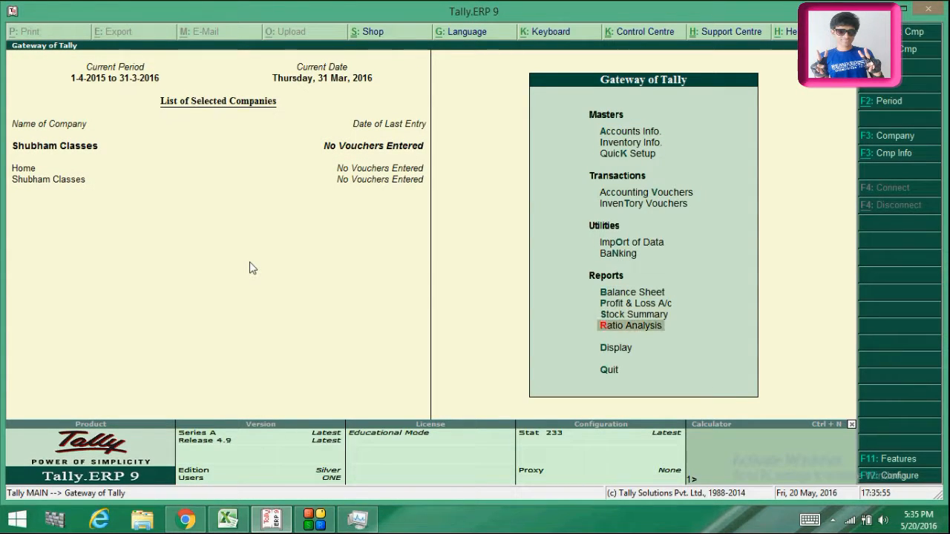
key(Return)
key(Down)
key(Return)
key(Escape)
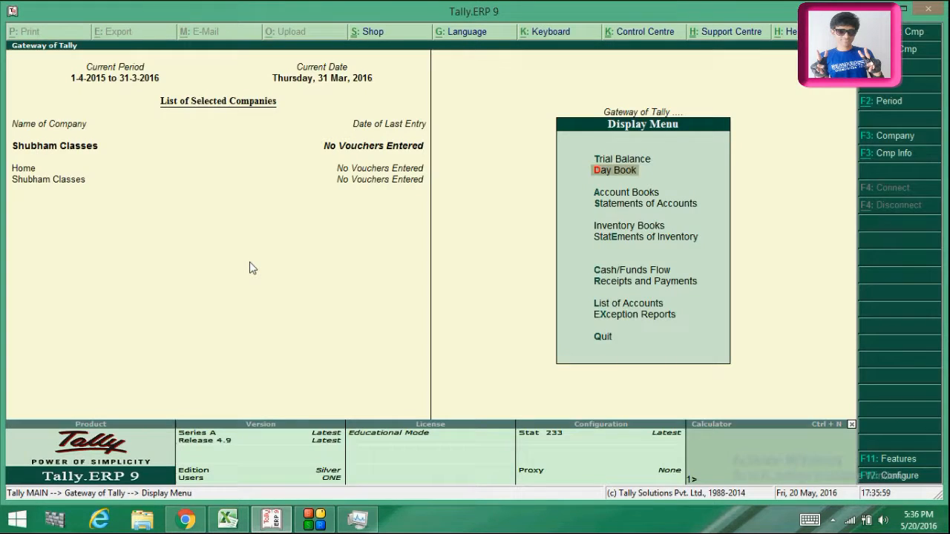
key(Escape)
Open the list of ledgers for displaying a single ledger from the accounts masters
key(Up)
key(Up)
key(Up)
key(Up)
key(Up)
key(Up)
key(Up)
key(Up)
key(Up)
key(Up)
key(Up)
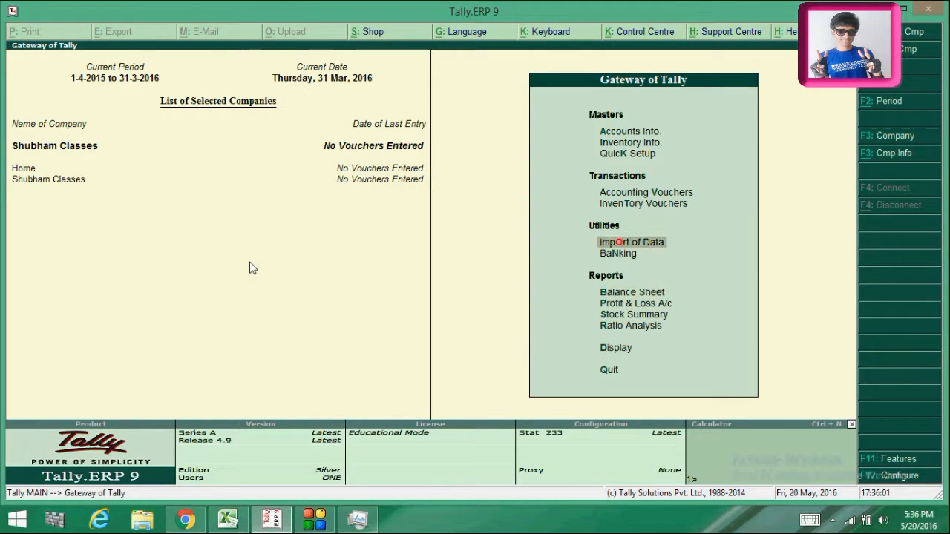
key(Return)
key(Down)
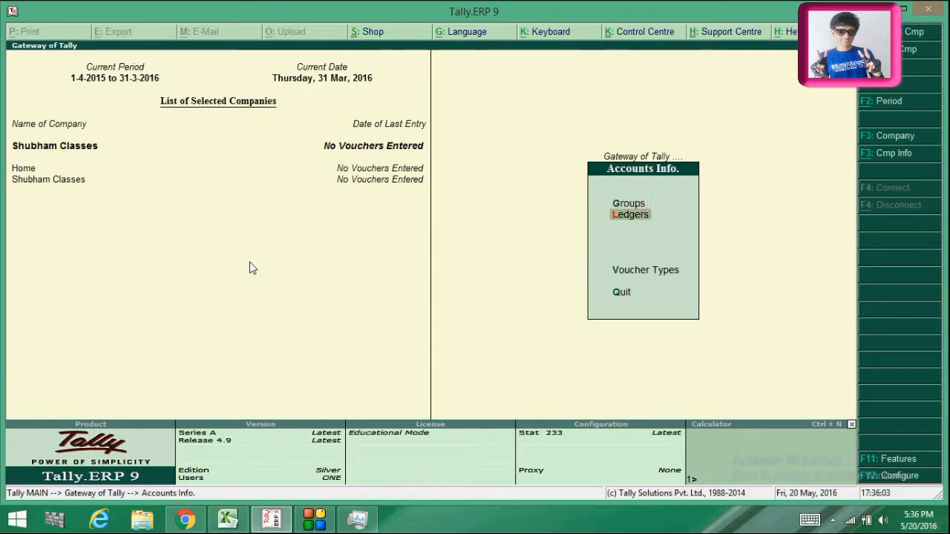
key(Return)
key(Down)
key(Return)
Review the company's ledgers one by one in display mode, including Cash and HDFC Bank, and return to the Gateway of Tally
key(Return)
key(Escape)
key(Down)
key(Down)
key(Down)
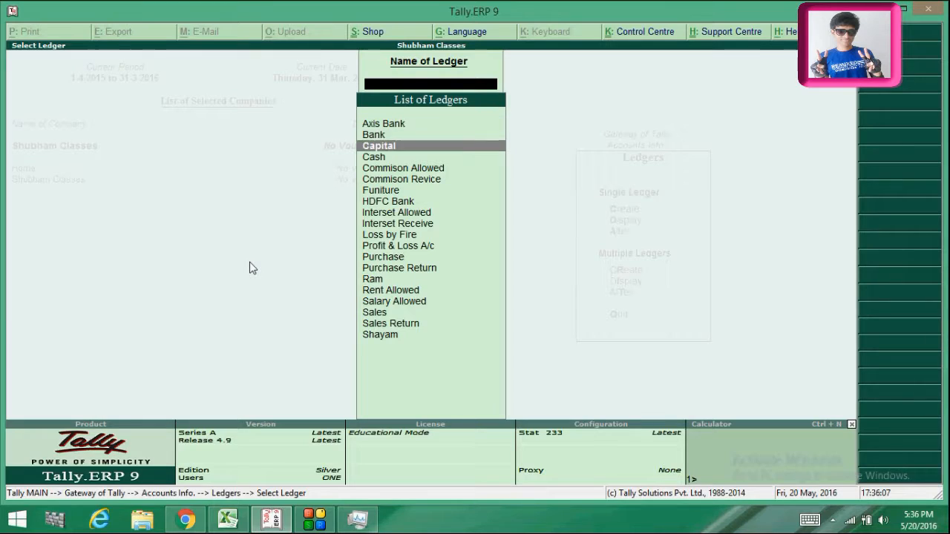
key(Return)
key(Escape)
key(Return)
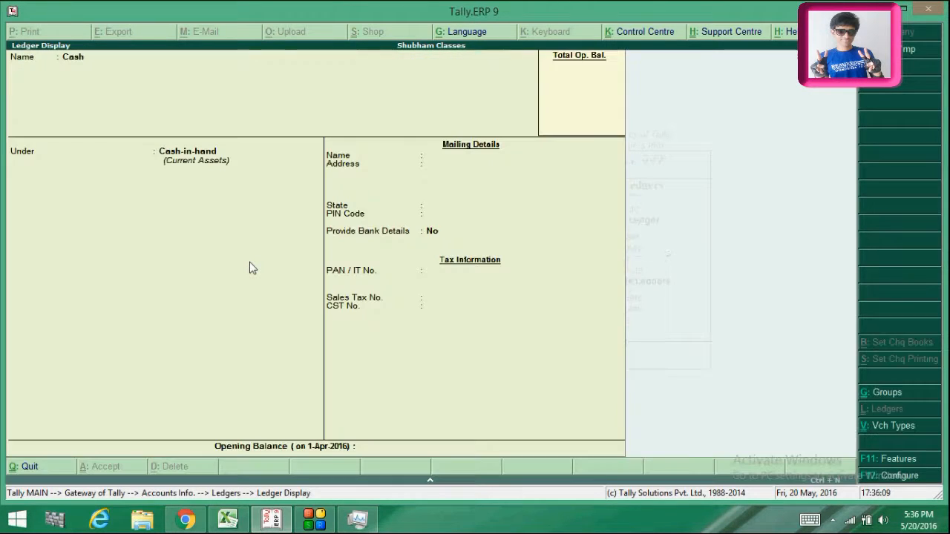
key(Escape)
key(Down)
key(Return)
key(Escape)
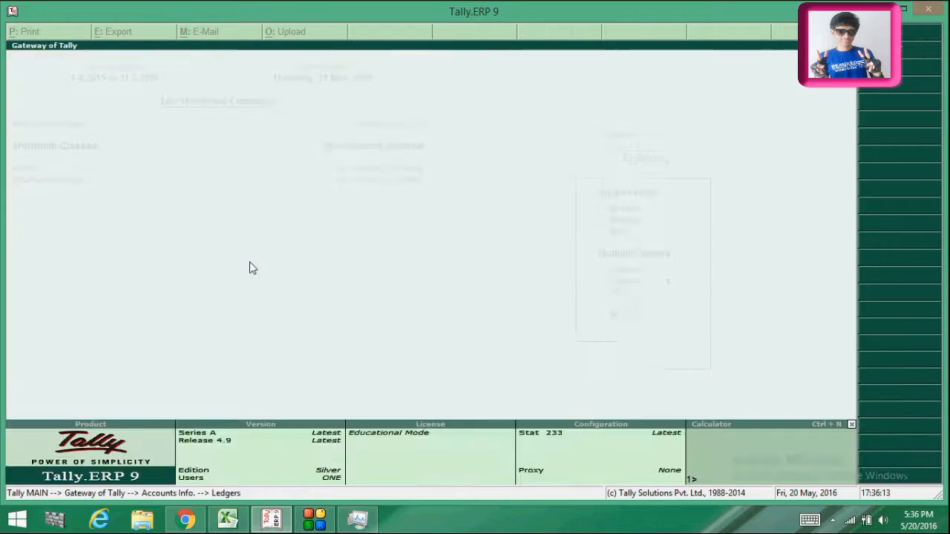
key(Down)
key(Down)
key(Down)
key(Return)
key(Escape)
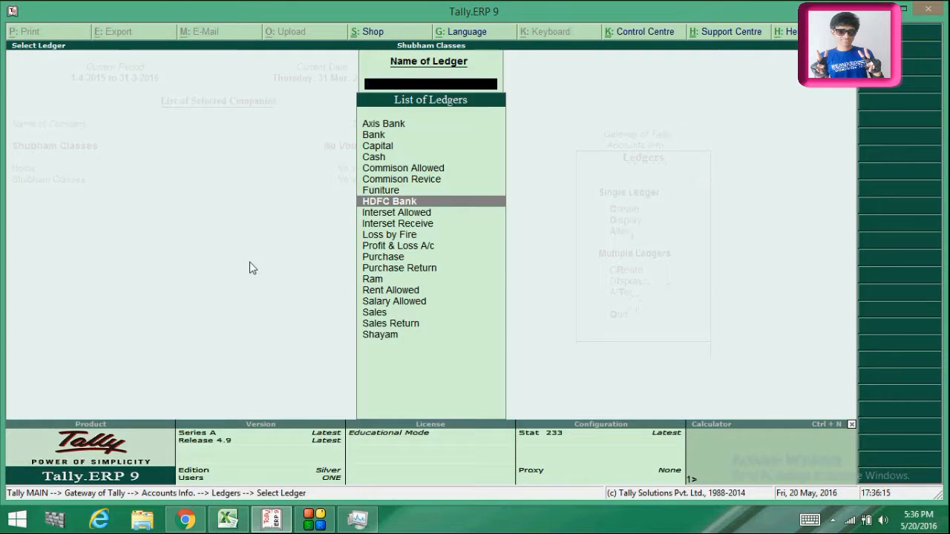
key(Escape)
key(Escape)
key(Escape)
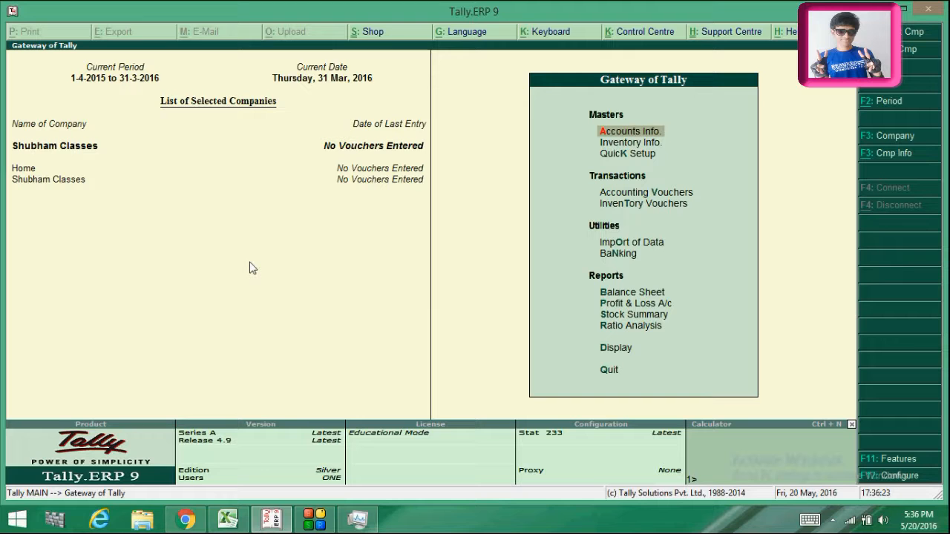
click(312, 521)
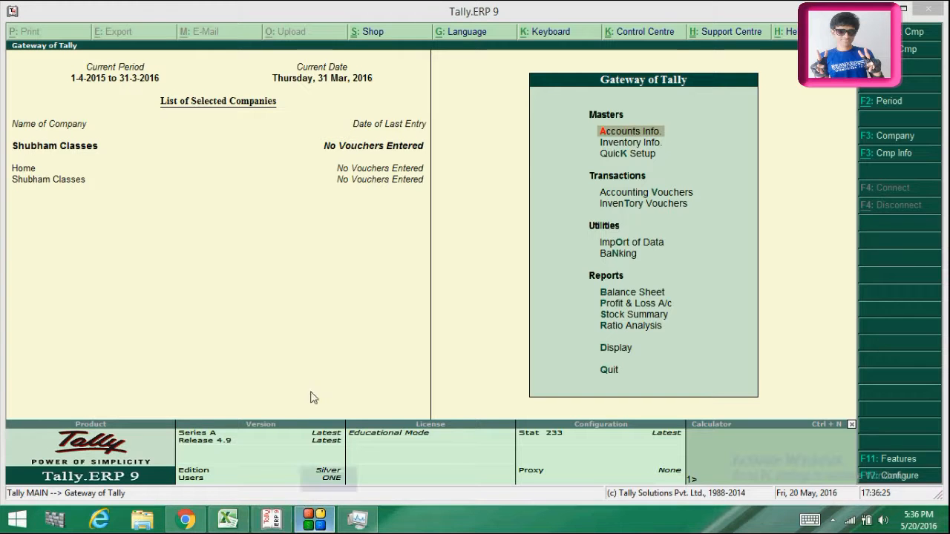